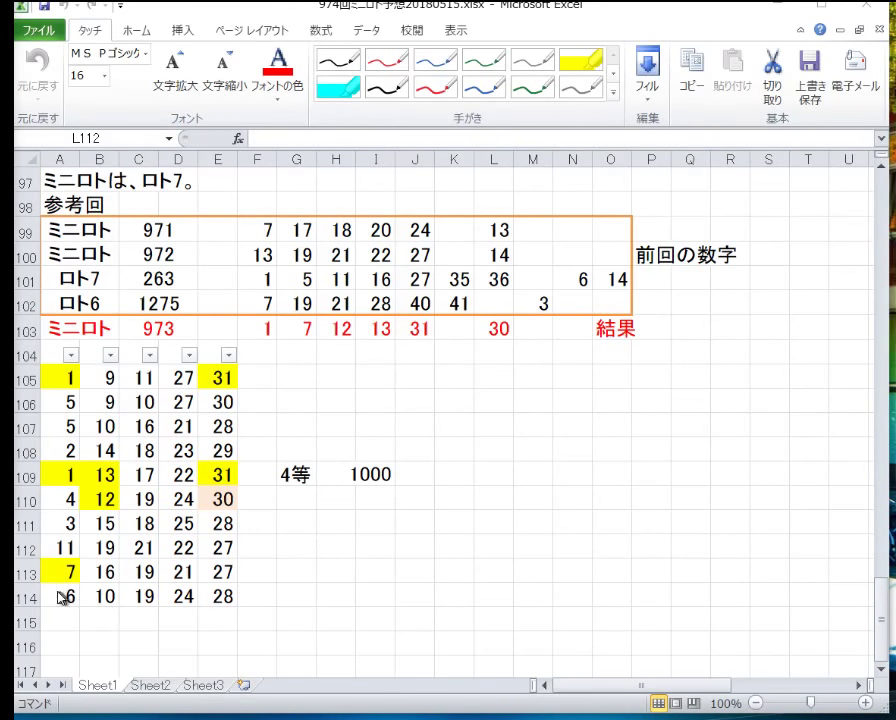
Delete rows 99 through 114, which hold the old reference draws and prediction number table.
{"action": "left_click_drag", "start_coordinate": [18, 597], "coordinate": [22, 254]}
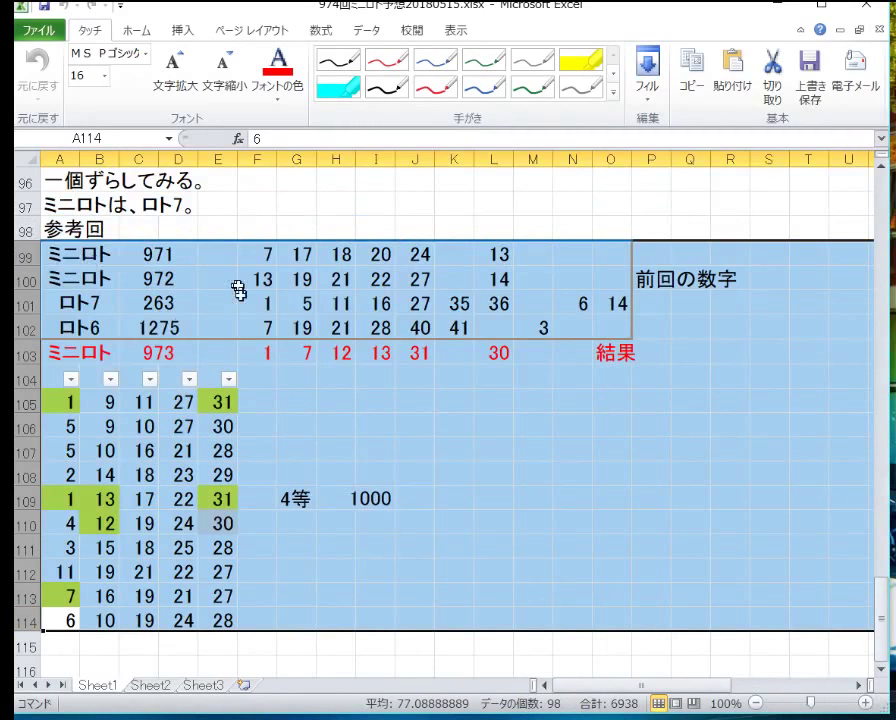
{"action": "right_click", "coordinate": [20, 288]}
{"action": "left_click", "coordinate": [78, 427]}
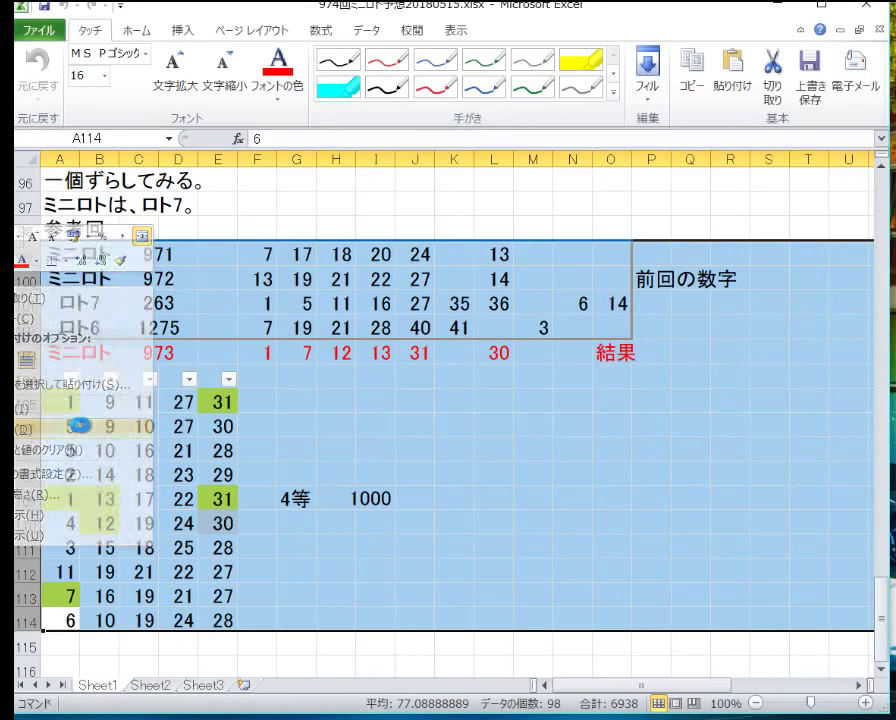
Clear the old numbers in row 93 under the 被った数字 heading.
{"action": "scroll", "coordinate": [178, 426], "scroll_direction": "up", "scroll_amount": 7}
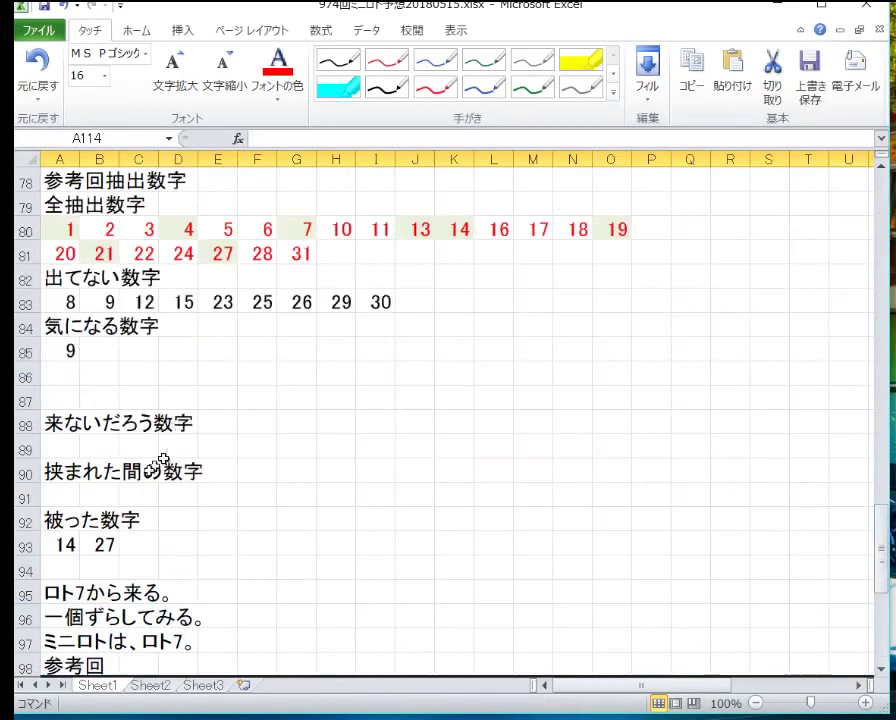
{"action": "scroll", "coordinate": [150, 465], "scroll_direction": "down", "scroll_amount": 1}
{"action": "left_click", "coordinate": [30, 470]}
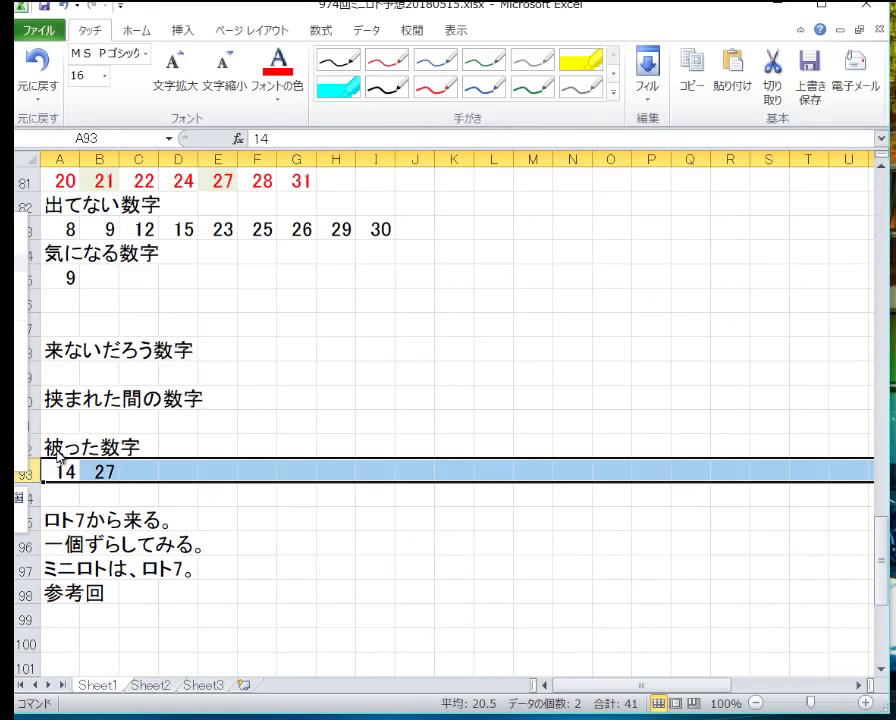
{"action": "key", "text": "Delete"}
{"action": "left_click", "coordinate": [296, 373]}
Clear the numbers in row 85 under 気になる数字 and in row 83 under 出てない数字.
{"action": "scroll", "coordinate": [104, 434], "scroll_direction": "up", "scroll_amount": 3}
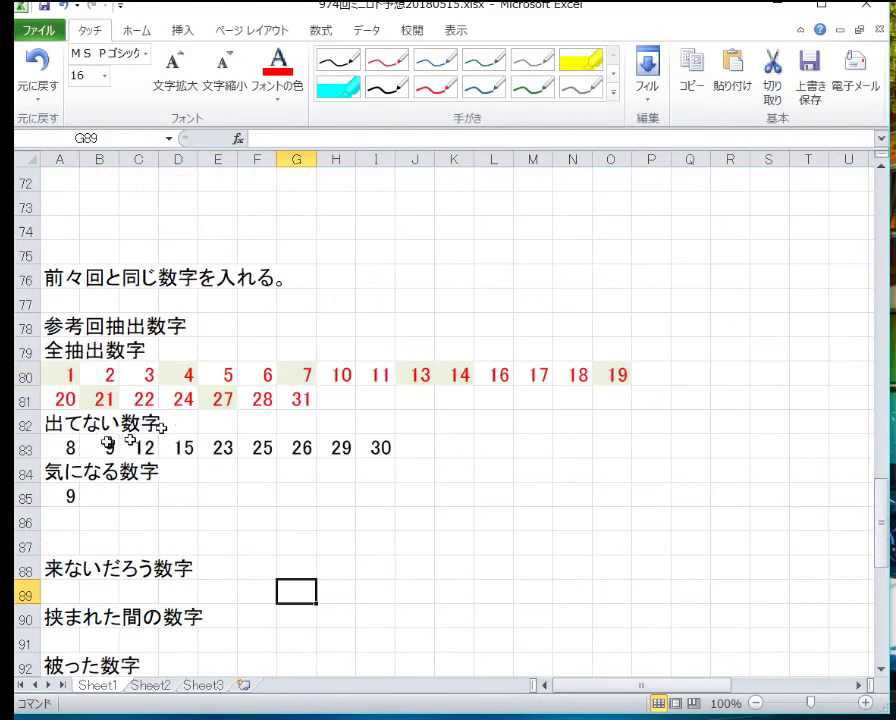
{"action": "left_click", "coordinate": [30, 497]}
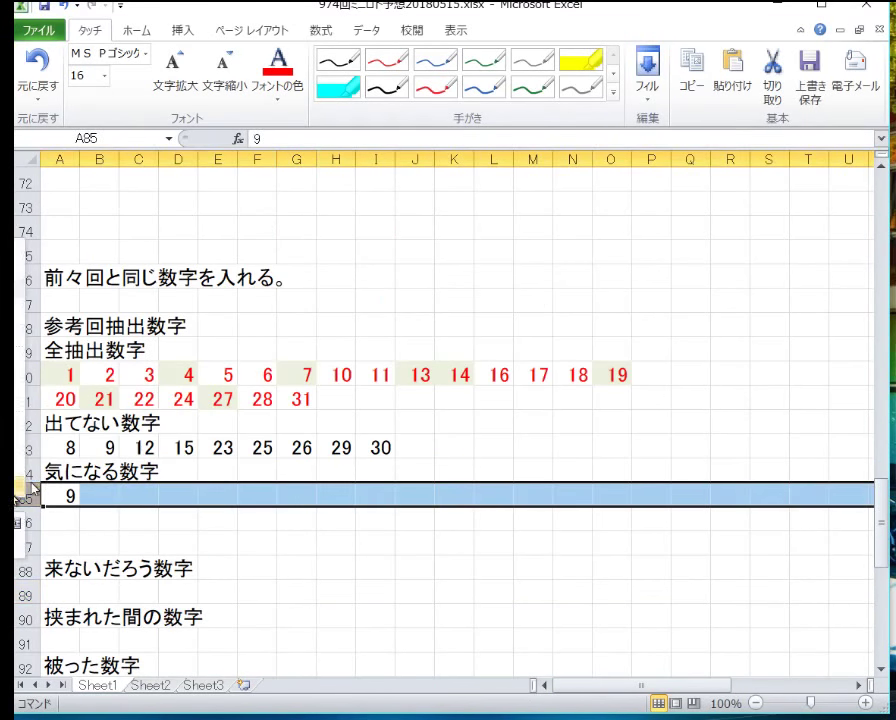
{"action": "key", "text": "Delete"}
{"action": "left_click", "coordinate": [22, 449]}
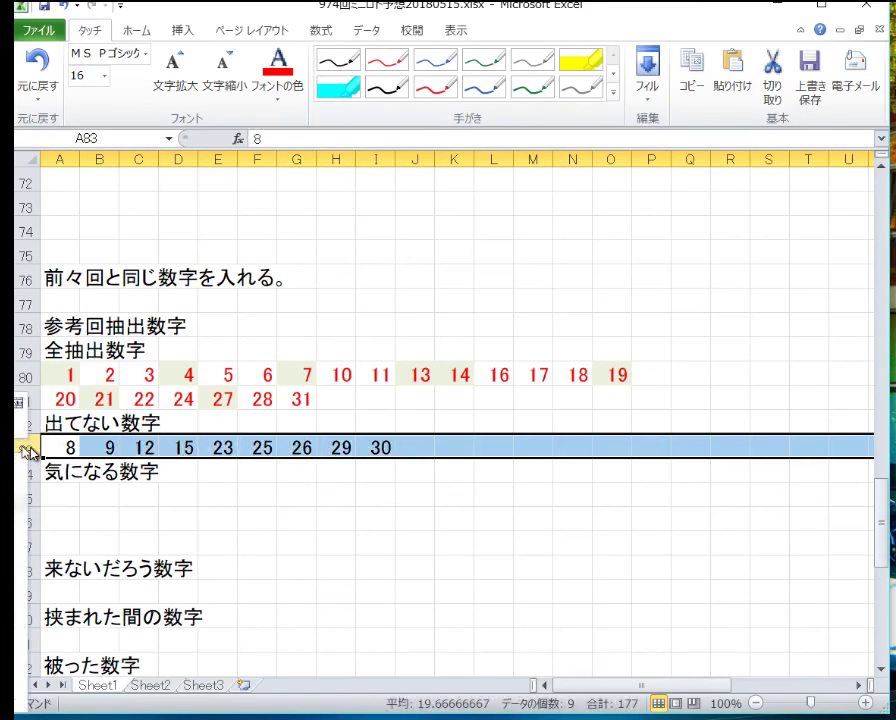
{"action": "key", "text": "Delete"}
Delete rows 80 and 81 under 全抽出数字 and insert two blank rows in their place.
{"action": "left_click", "coordinate": [28, 399]}
{"action": "left_click_drag", "start_coordinate": [28, 399], "coordinate": [28, 376]}
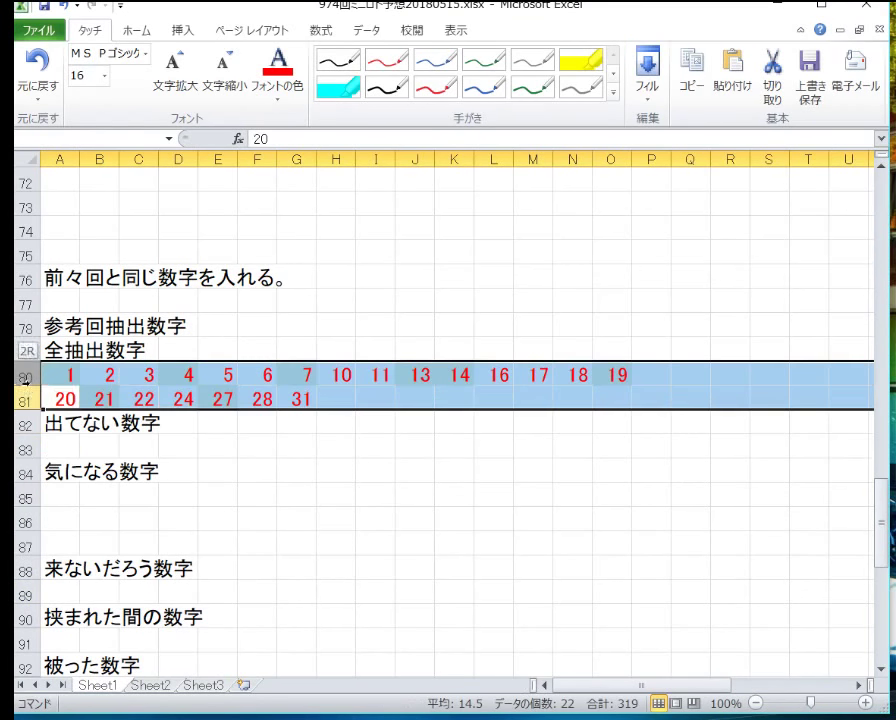
{"action": "right_click", "coordinate": [26, 388]}
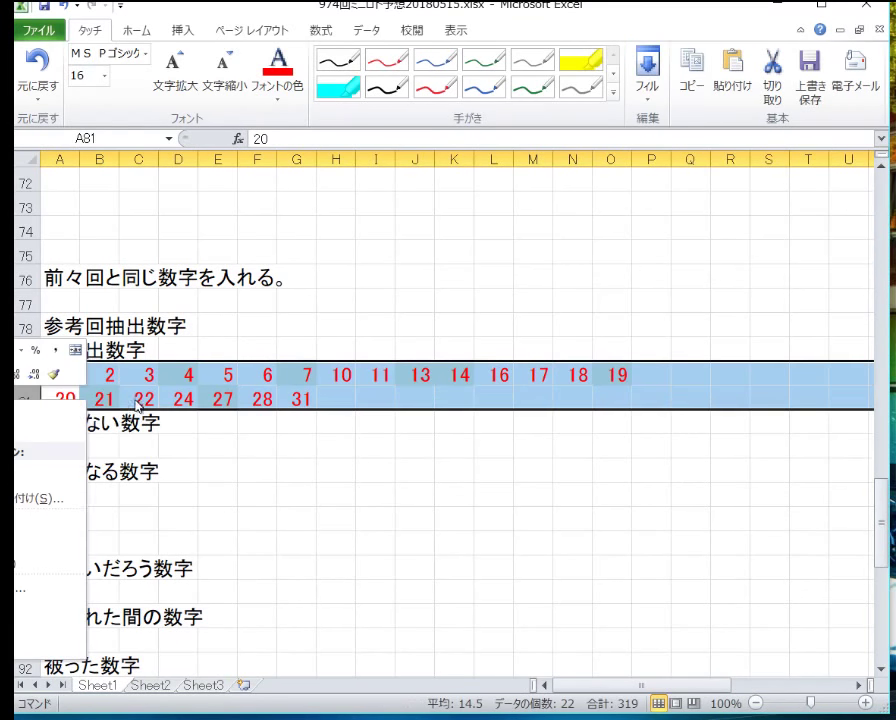
{"action": "left_click", "coordinate": [44, 545]}
{"action": "right_click", "coordinate": [224, 400]}
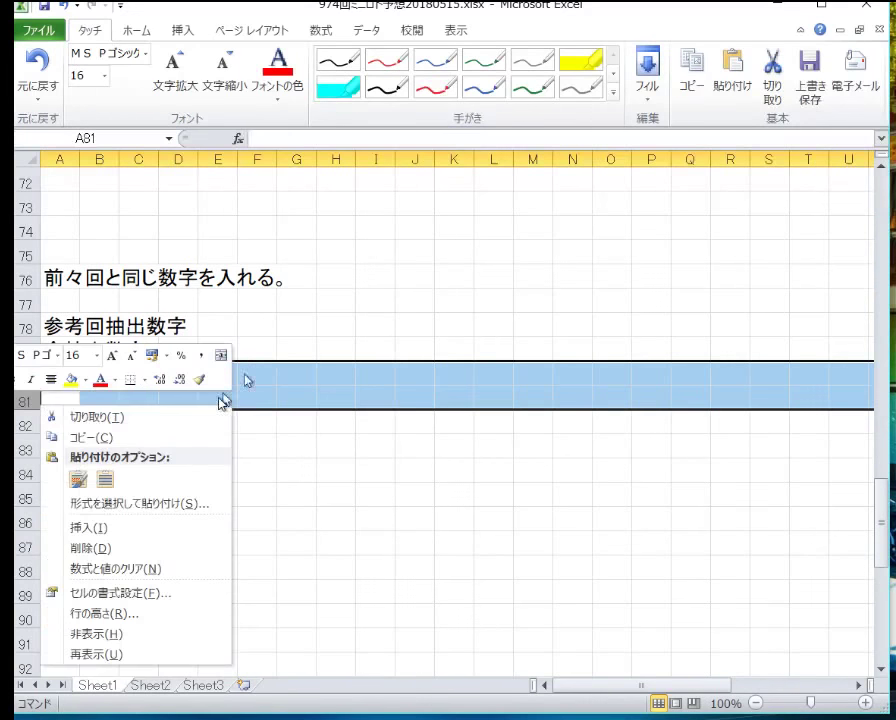
{"action": "left_click", "coordinate": [132, 528]}
Delete rows 42 through 46 under 連想展開, including the highlighted number grid and the 973 result row.
{"action": "scroll", "coordinate": [146, 514], "scroll_direction": "up", "scroll_amount": 9}
{"action": "scroll", "coordinate": [165, 514], "scroll_direction": "up", "scroll_amount": 4}
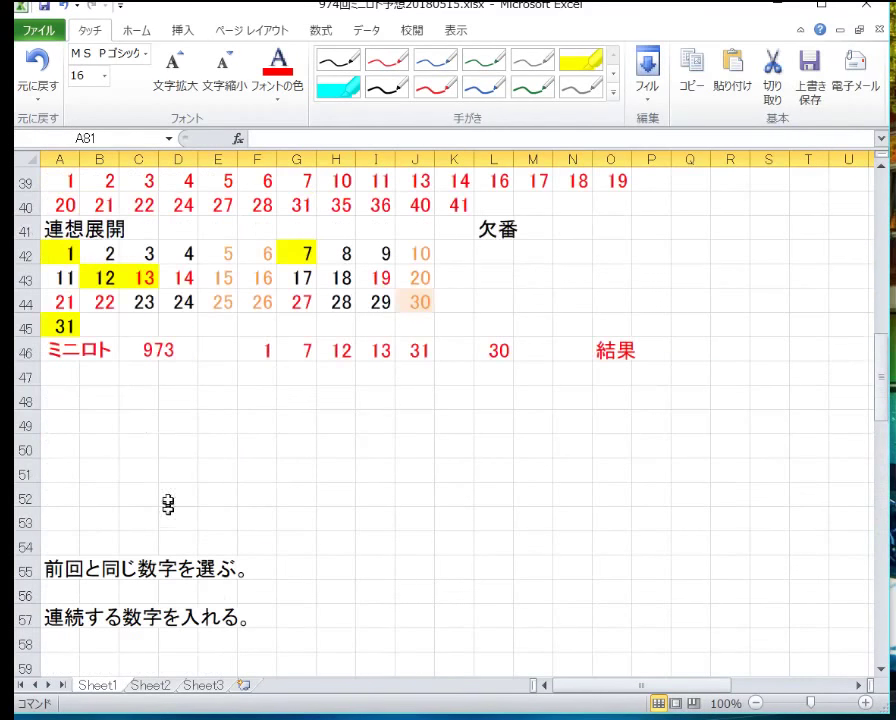
{"action": "left_click", "coordinate": [28, 497]}
{"action": "left_click_drag", "start_coordinate": [28, 497], "coordinate": [28, 399]}
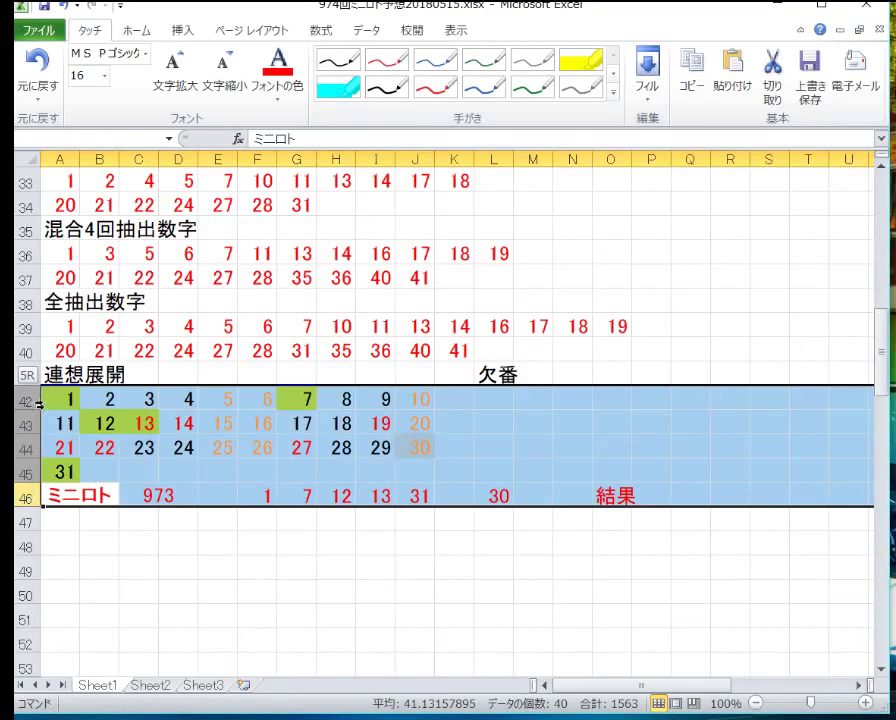
{"action": "right_click", "coordinate": [28, 447]}
{"action": "left_click", "coordinate": [50, 590]}
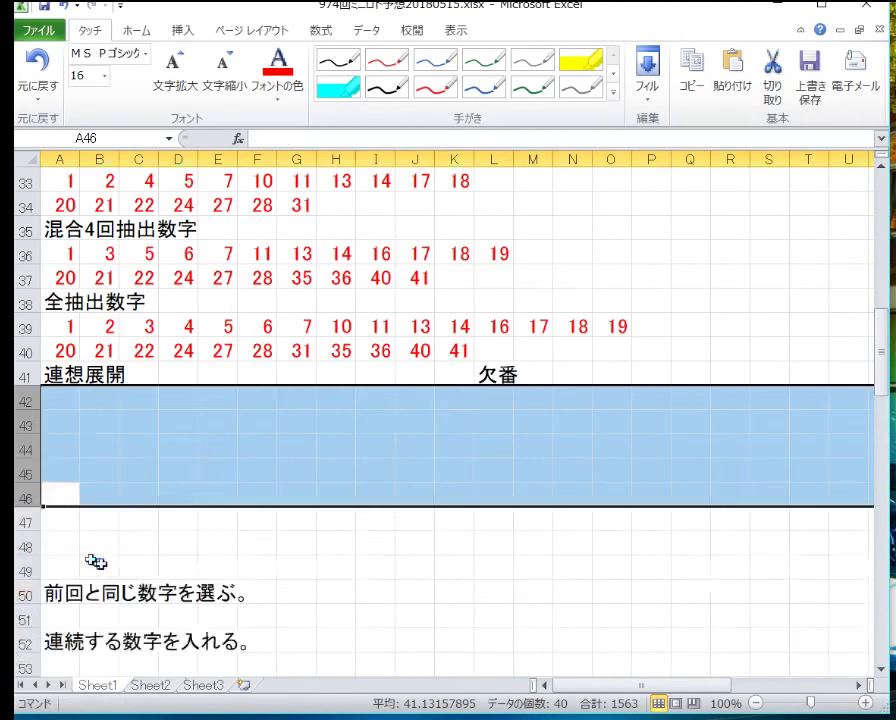
Clear the values in rows 33–34, 36–37 and 39–40 beneath the three 抽出数字 headings together.
{"action": "scroll", "coordinate": [90, 560], "scroll_direction": "up", "scroll_amount": 2}
{"action": "left_click", "coordinate": [20, 490]}
{"action": "left_click_drag", "start_coordinate": [20, 484], "coordinate": [20, 468]}
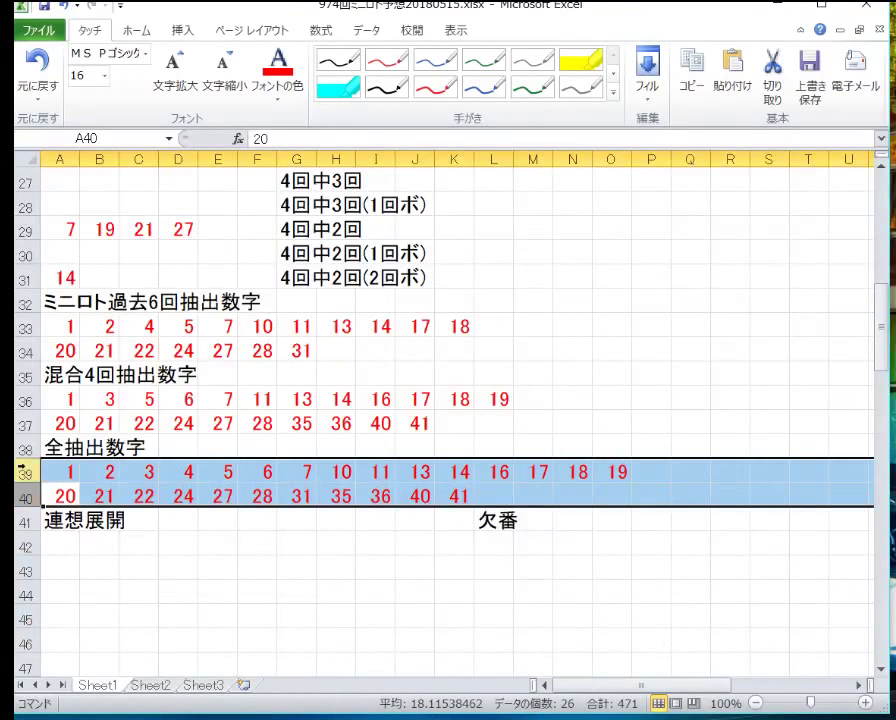
{"action": "left_click_drag", "start_coordinate": [24, 424], "coordinate": [24, 398]}
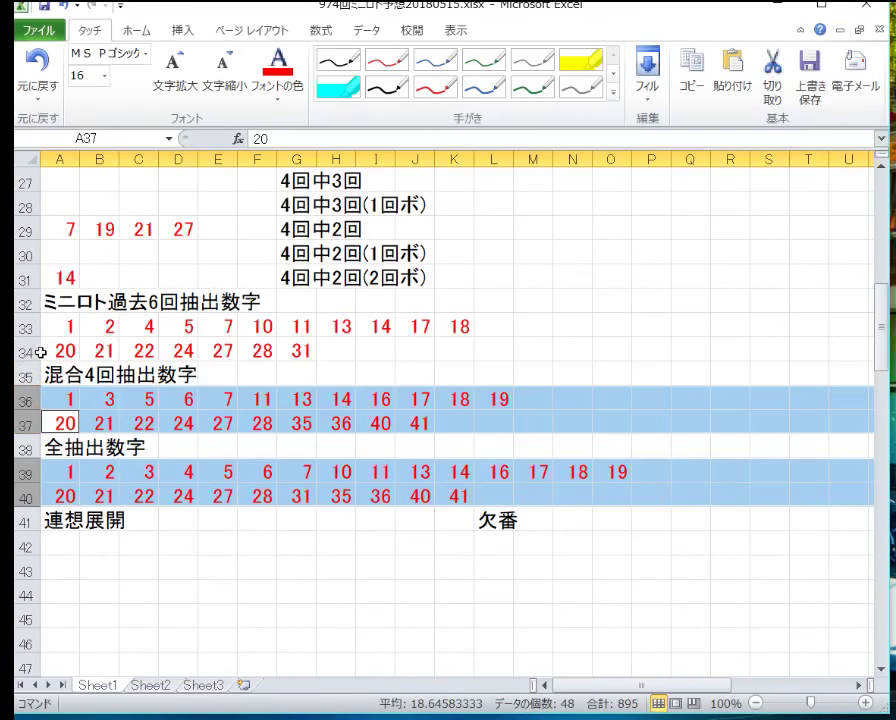
{"action": "left_click_drag", "start_coordinate": [38, 352], "coordinate": [28, 328]}
{"action": "right_click", "coordinate": [122, 343]}
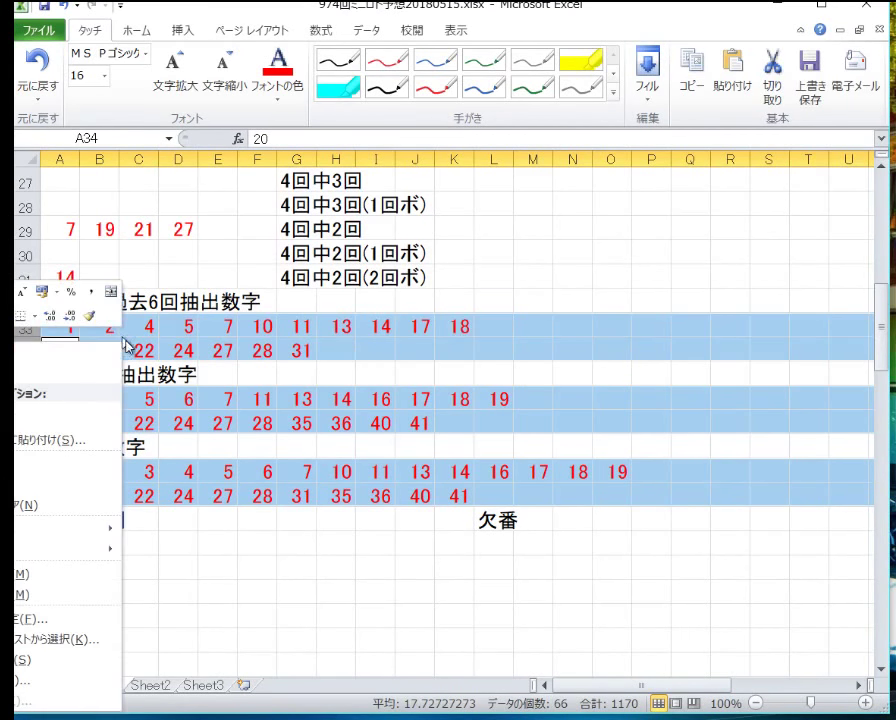
{"action": "key", "text": "n"}
Clear the values in A27:D31 under 混合過去4回 and in A19:F23 under ミニロト過去6回.
{"action": "left_click_drag", "start_coordinate": [172, 280], "coordinate": [58, 181]}
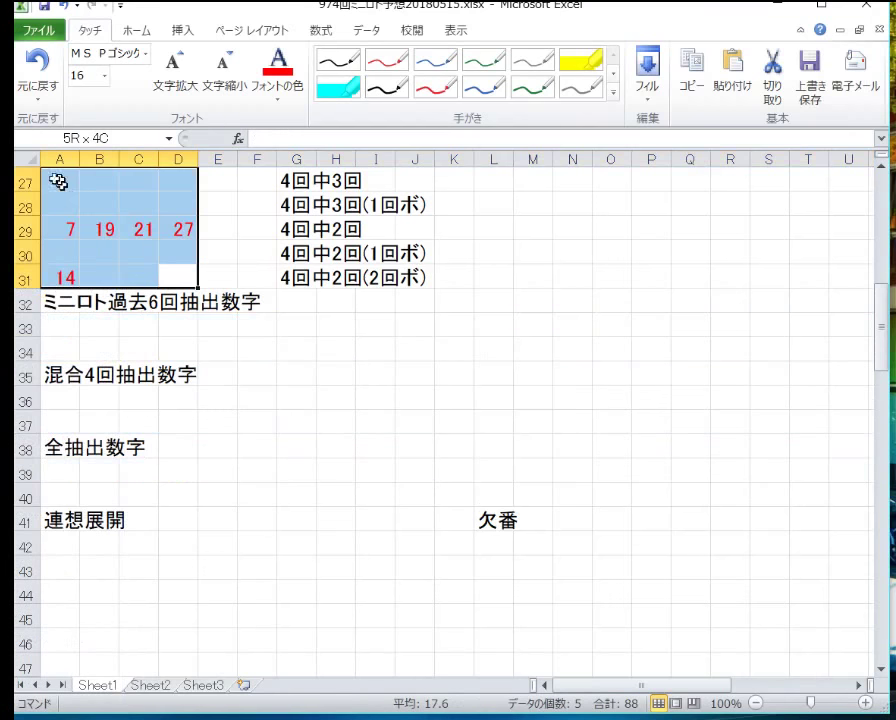
{"action": "right_click", "coordinate": [148, 200]}
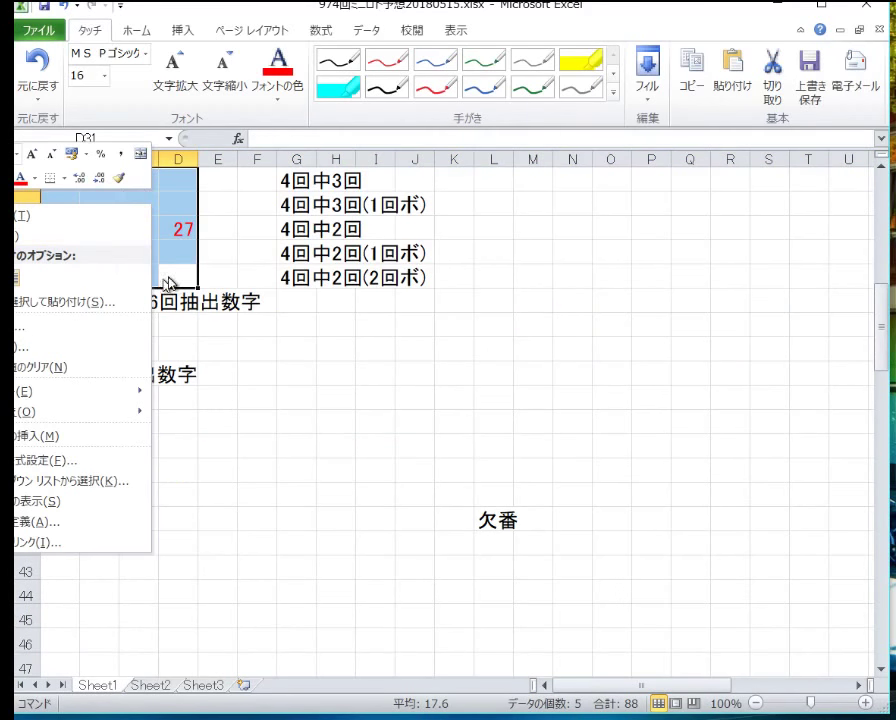
{"action": "key", "text": "n"}
{"action": "scroll", "coordinate": [236, 320], "scroll_direction": "up", "scroll_amount": 4}
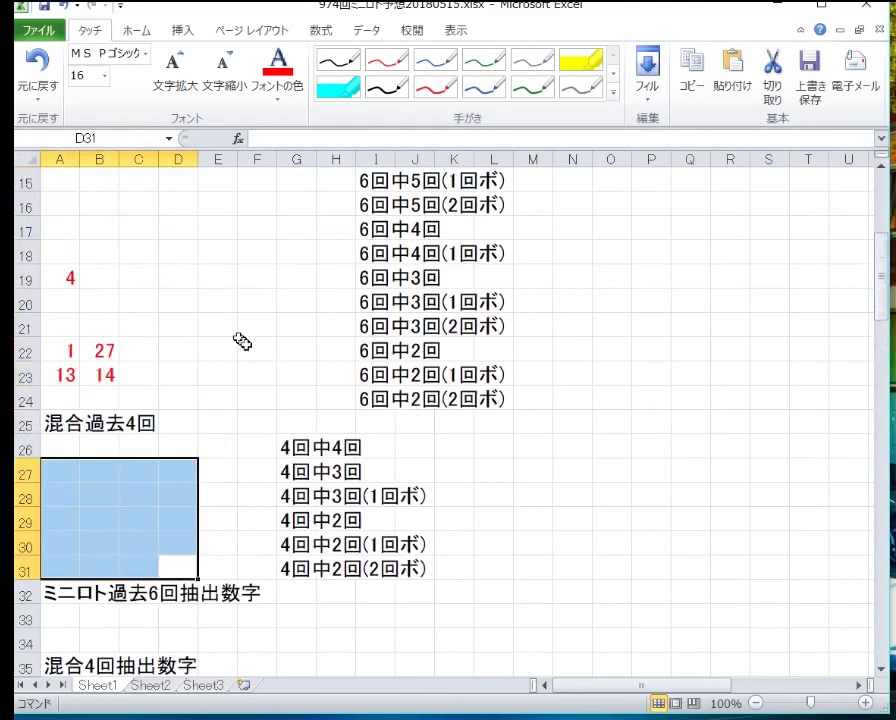
{"action": "left_click_drag", "start_coordinate": [244, 374], "coordinate": [60, 266]}
{"action": "right_click", "coordinate": [156, 334]}
{"action": "key", "text": "n"}
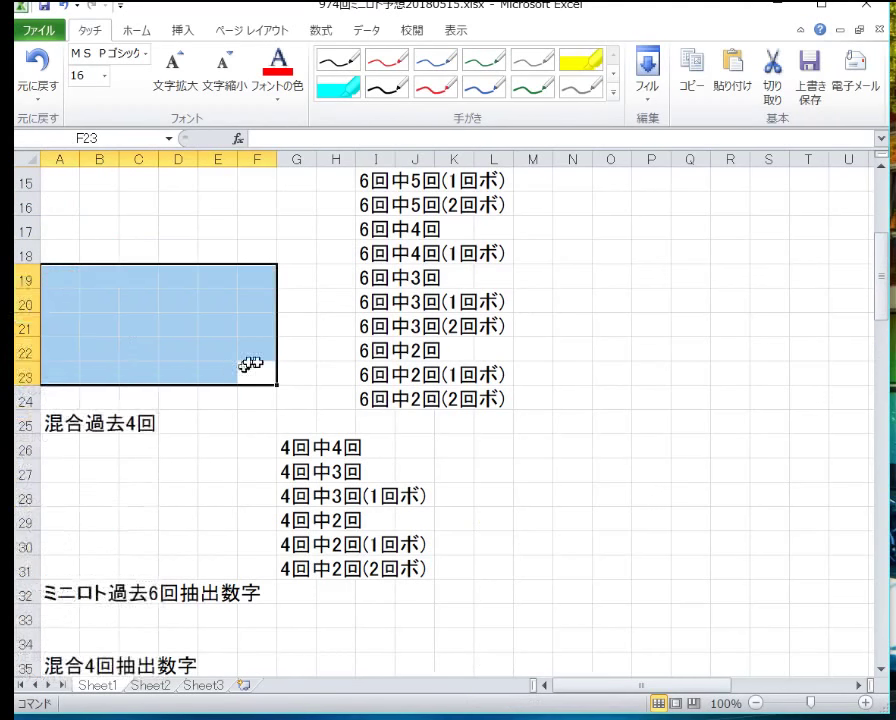
Insert a copy of the ミニロト 973 result row above the ロト7 row and set its font colour to automatic.
{"action": "scroll", "coordinate": [250, 370], "scroll_direction": "up", "scroll_amount": 5}
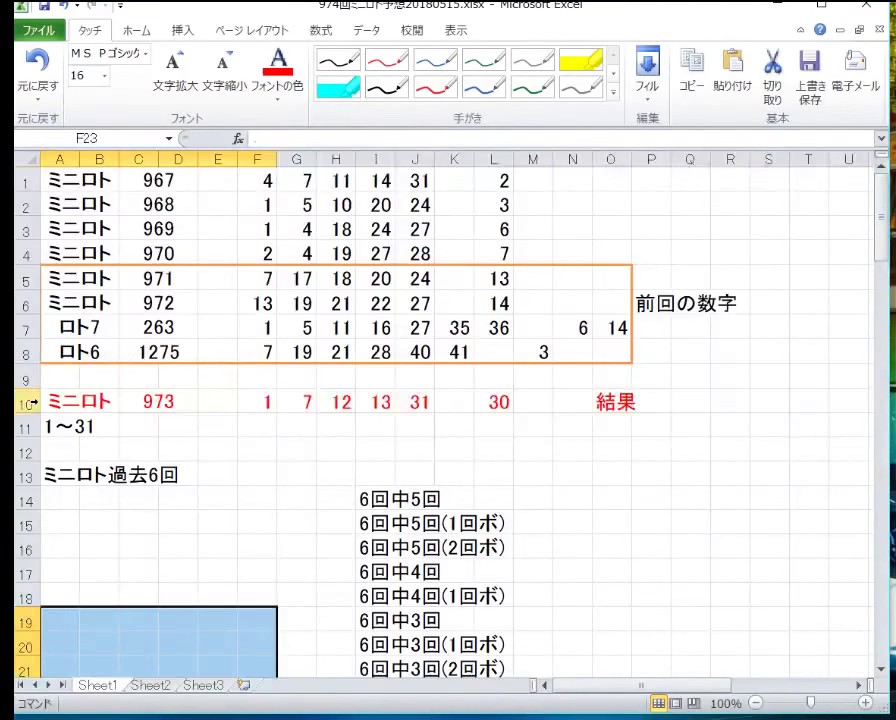
{"action": "left_click", "coordinate": [30, 402]}
{"action": "key", "text": "ctrl+c"}
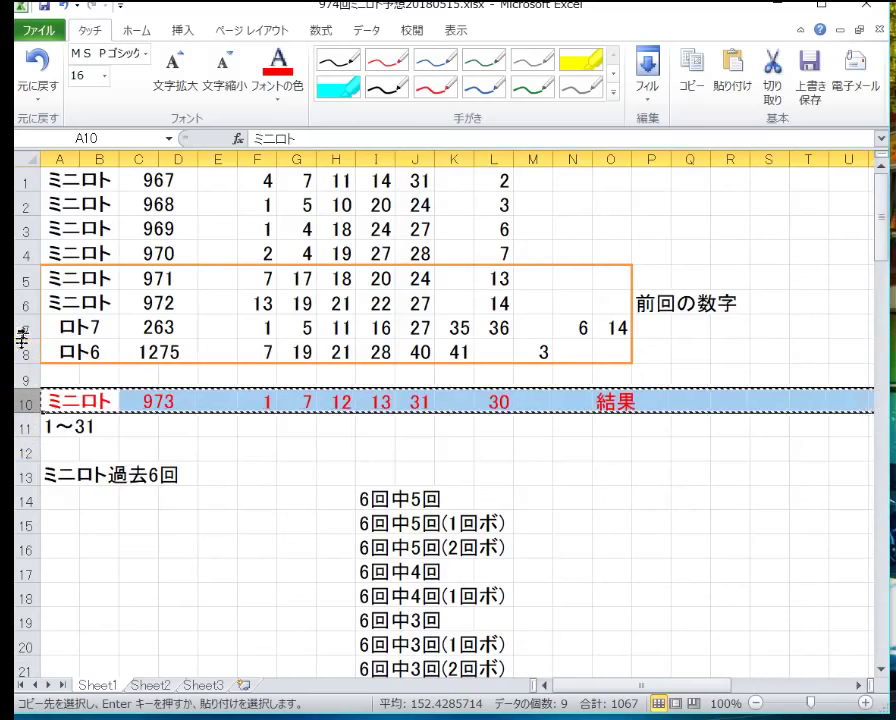
{"action": "left_click", "coordinate": [20, 327]}
{"action": "right_click", "coordinate": [20, 327]}
{"action": "left_click", "coordinate": [117, 418]}
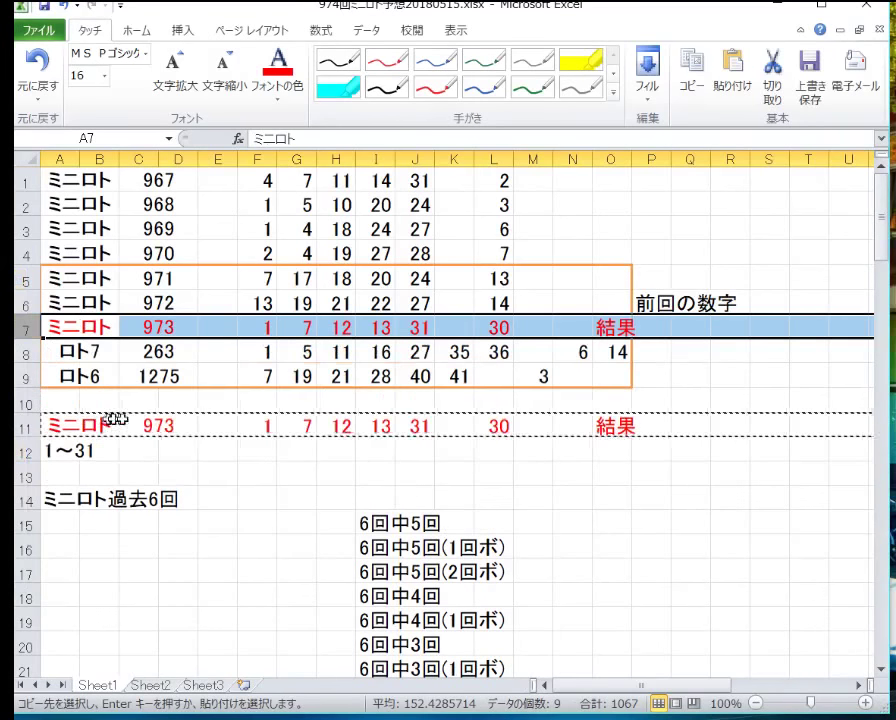
{"action": "left_click", "coordinate": [276, 99]}
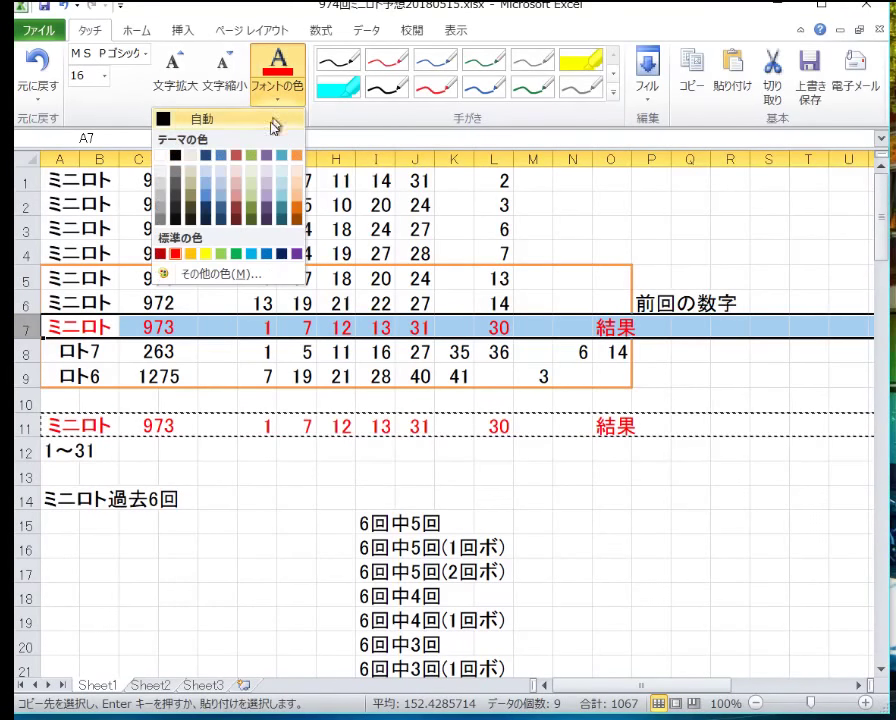
{"action": "left_click", "coordinate": [185, 119]}
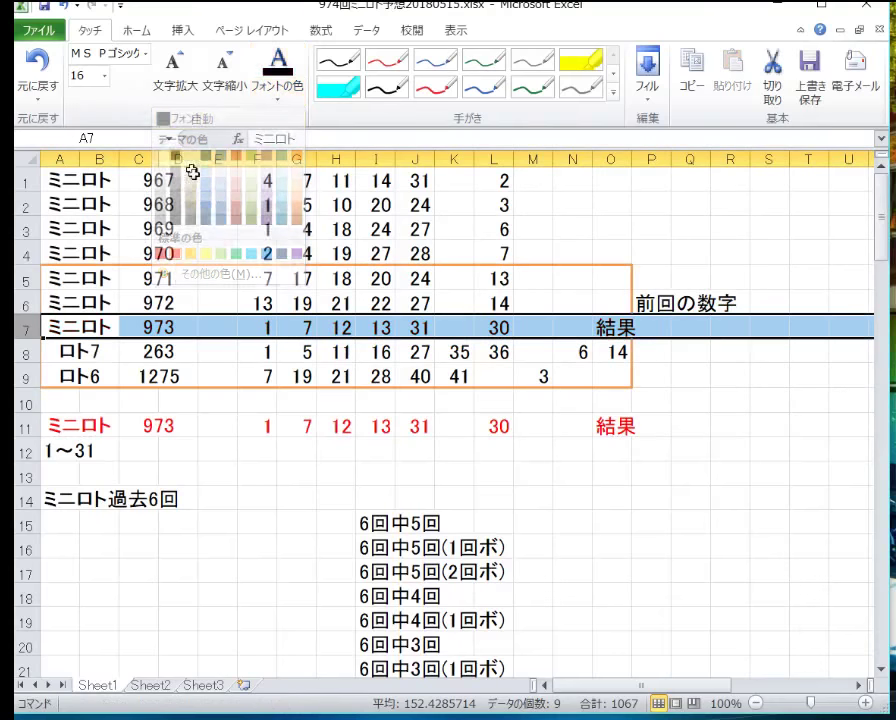
Delete row 1 with the oldest draw, ミニロト 967.
{"action": "left_click", "coordinate": [24, 180]}
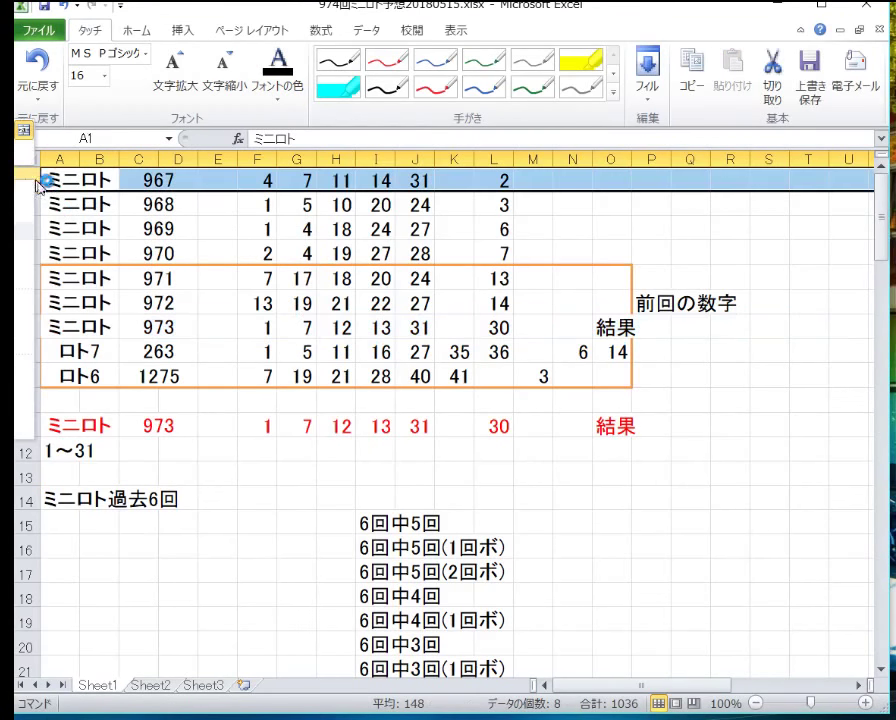
{"action": "key", "text": "ctrl+minus"}
{"action": "left_click", "coordinate": [160, 356]}
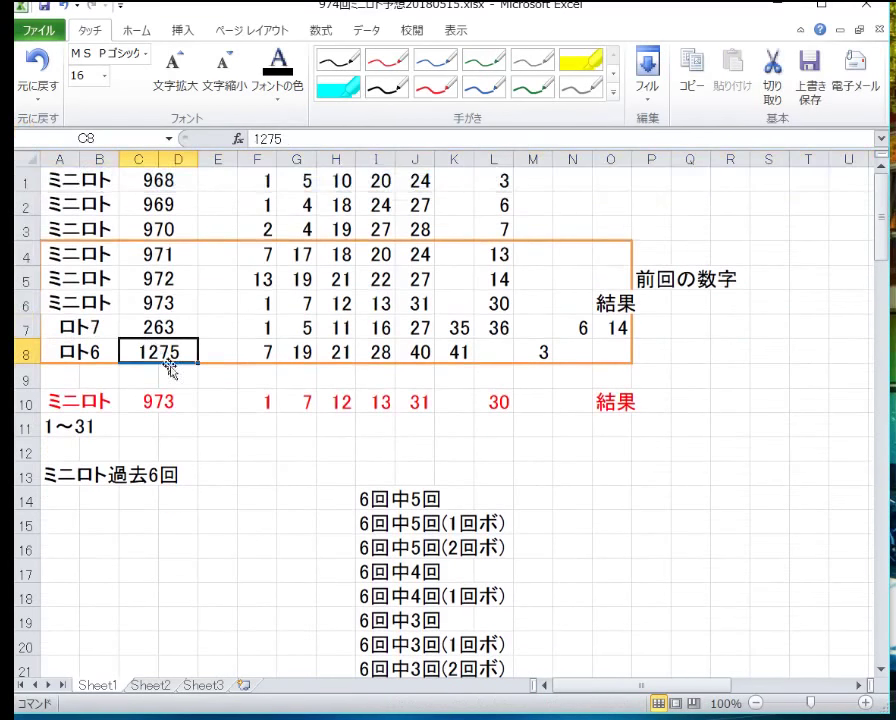
Clear the drawn numbers in F10:L10 and change the draw number in the red result row to 974.
{"action": "left_click_drag", "start_coordinate": [244, 400], "coordinate": [481, 401]}
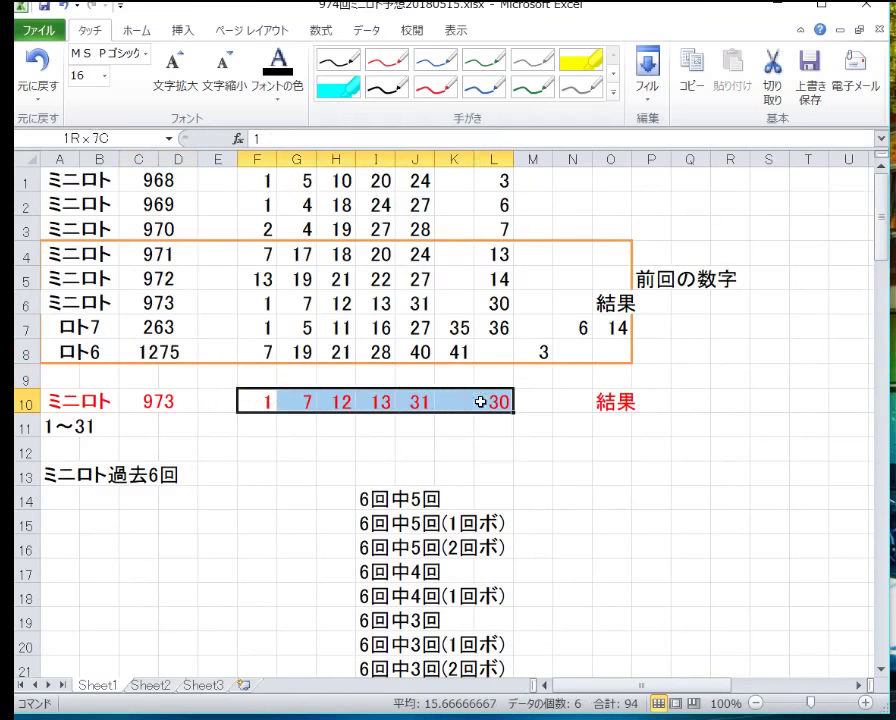
{"action": "right_click", "coordinate": [481, 401]}
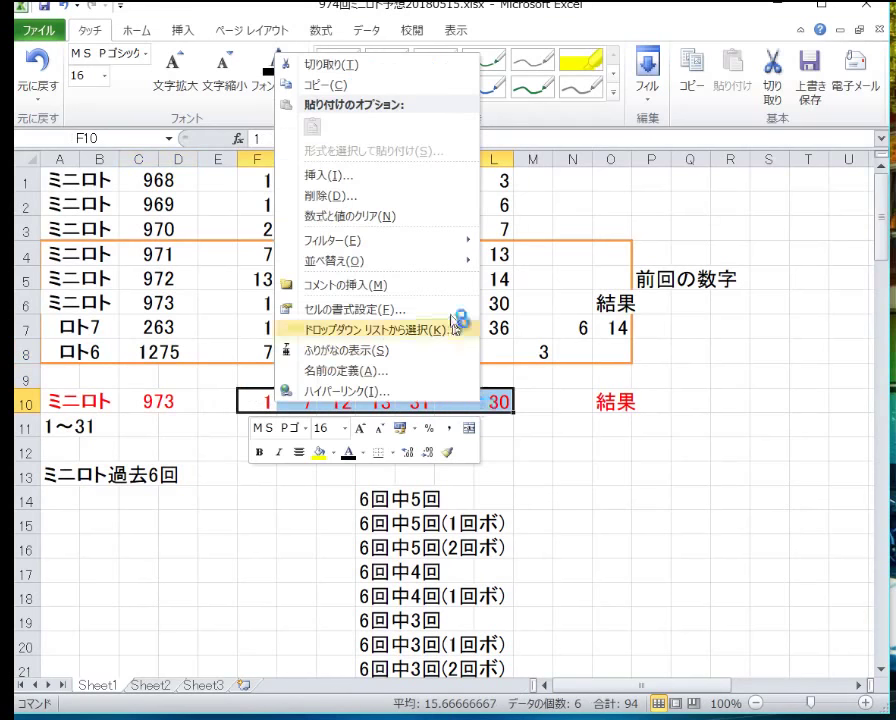
{"action": "left_click", "coordinate": [380, 215]}
{"action": "left_click", "coordinate": [186, 398]}
{"action": "double_click", "coordinate": [188, 401]}
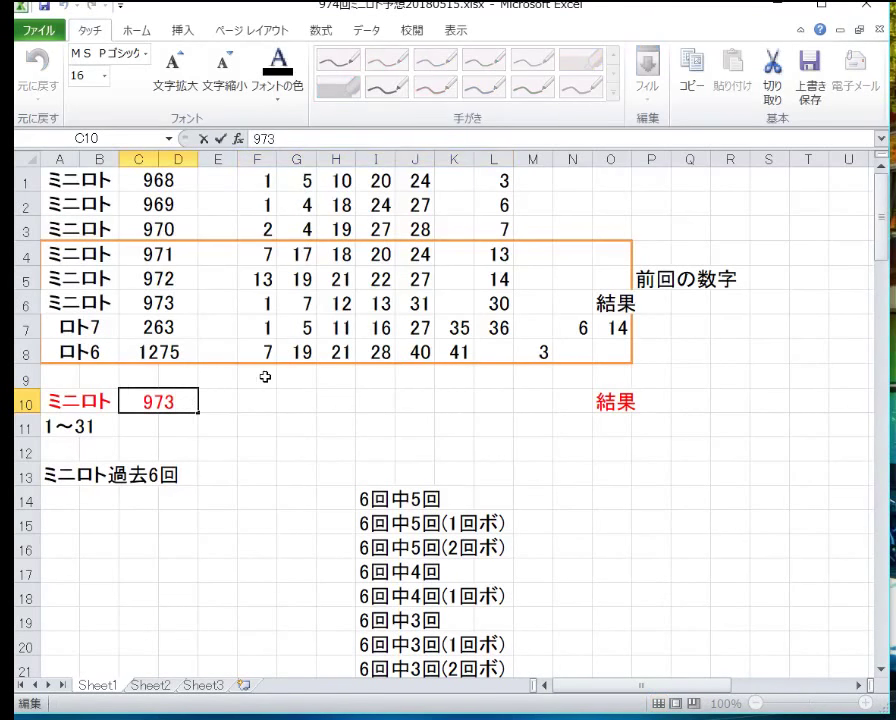
{"action": "key", "text": "BackSpace"}
{"action": "type", "text": "4"}
{"action": "key", "text": "Return"}
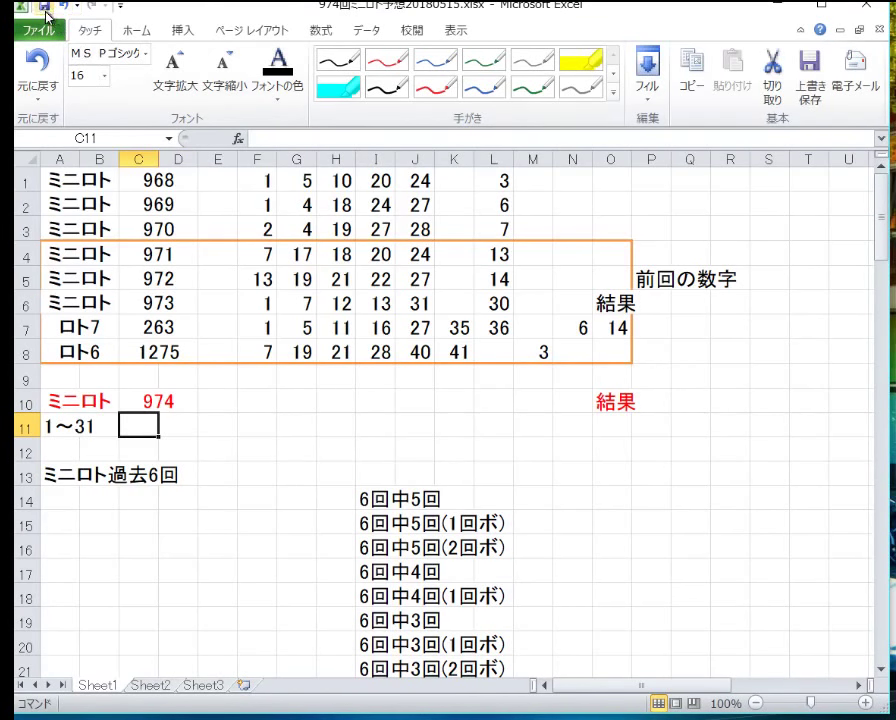
Remove all borders from the previous-draw block A4:O8.
{"action": "left_click_drag", "start_coordinate": [75, 254], "coordinate": [606, 364]}
{"action": "left_click", "coordinate": [596, 348]}
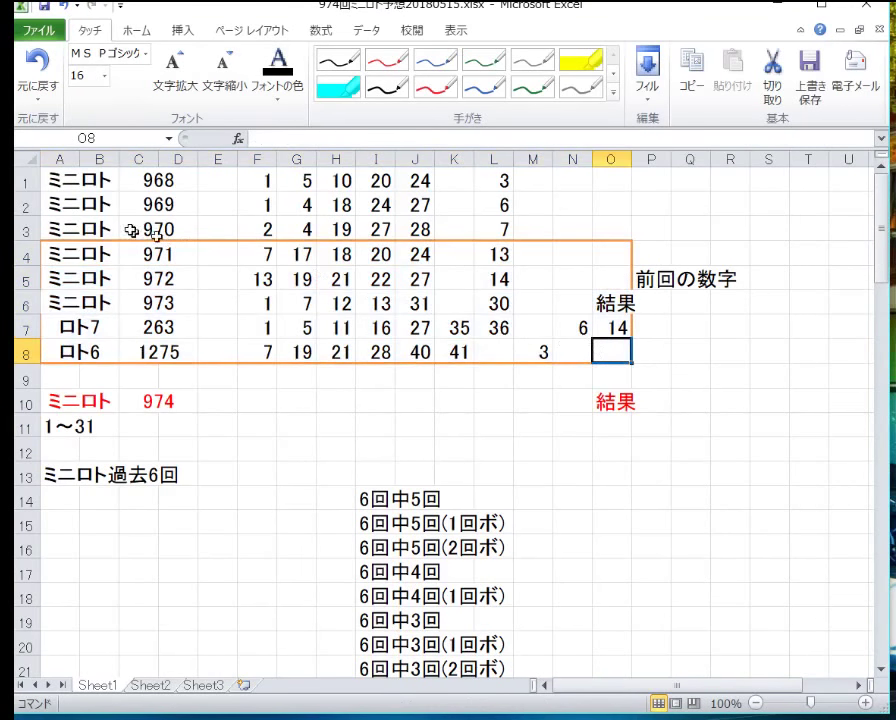
{"action": "left_click_drag", "start_coordinate": [94, 252], "coordinate": [596, 346]}
{"action": "right_click", "coordinate": [528, 326]}
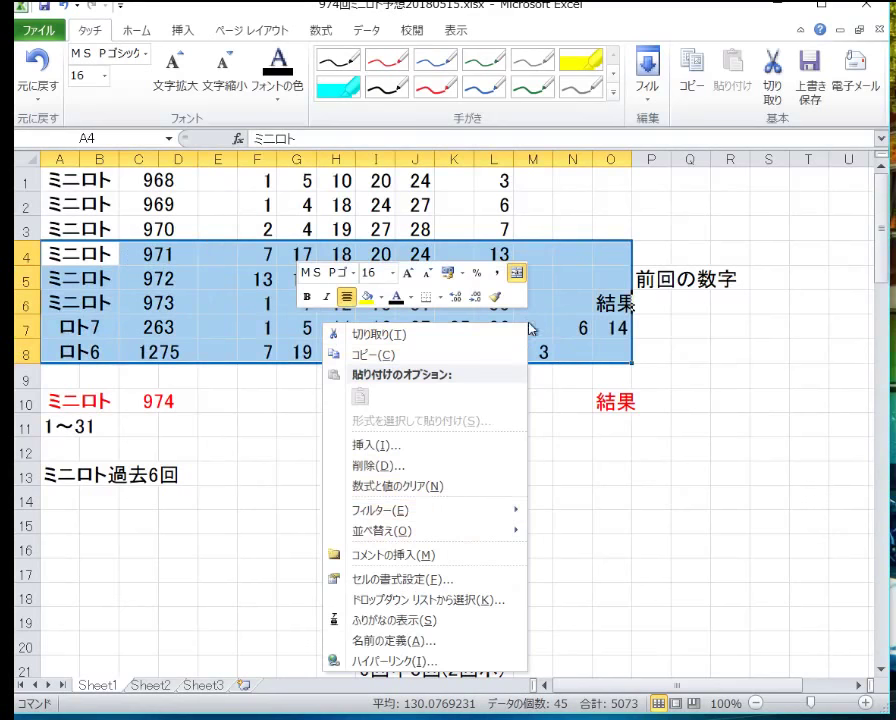
{"action": "key", "text": "Escape"}
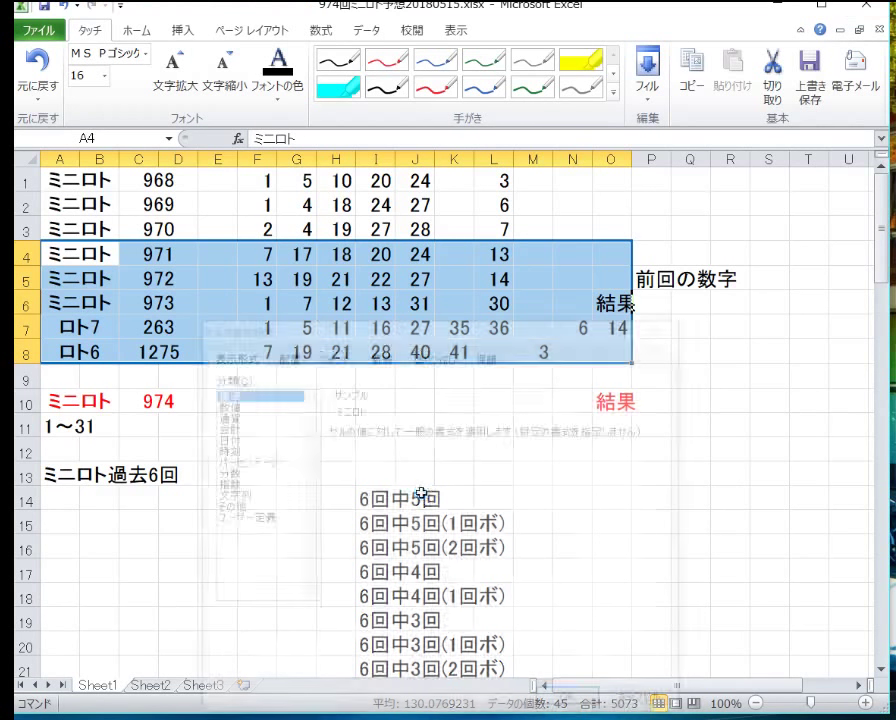
{"action": "left_click", "coordinate": [381, 354]}
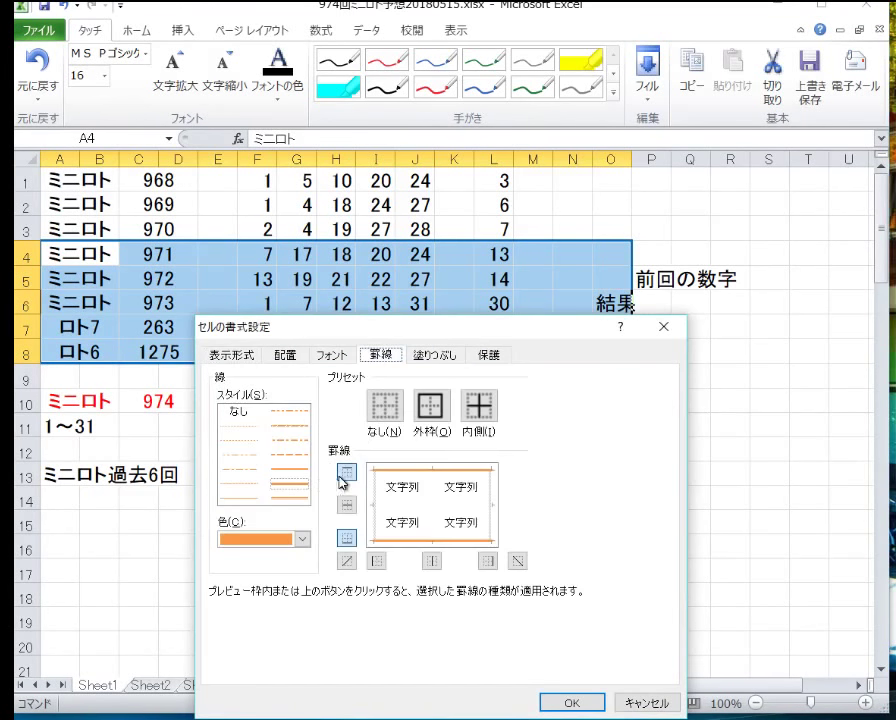
{"action": "left_click", "coordinate": [385, 405]}
{"action": "left_click", "coordinate": [594, 707]}
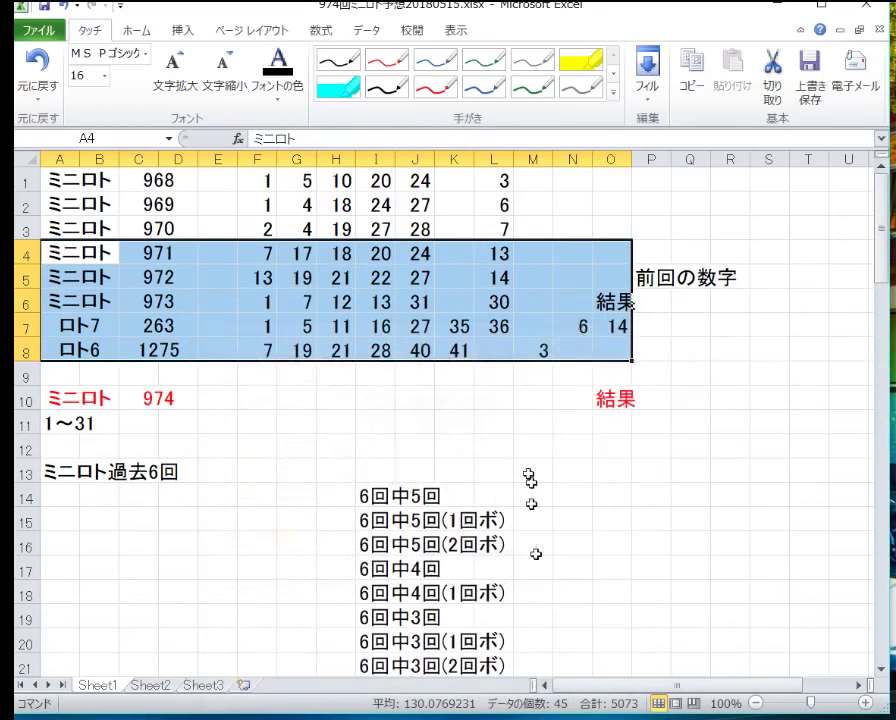
Clear the 結果 text from cell O6 in the ミニロト 973 row.
{"action": "right_click", "coordinate": [618, 303]}
{"action": "left_click", "coordinate": [622, 301]}
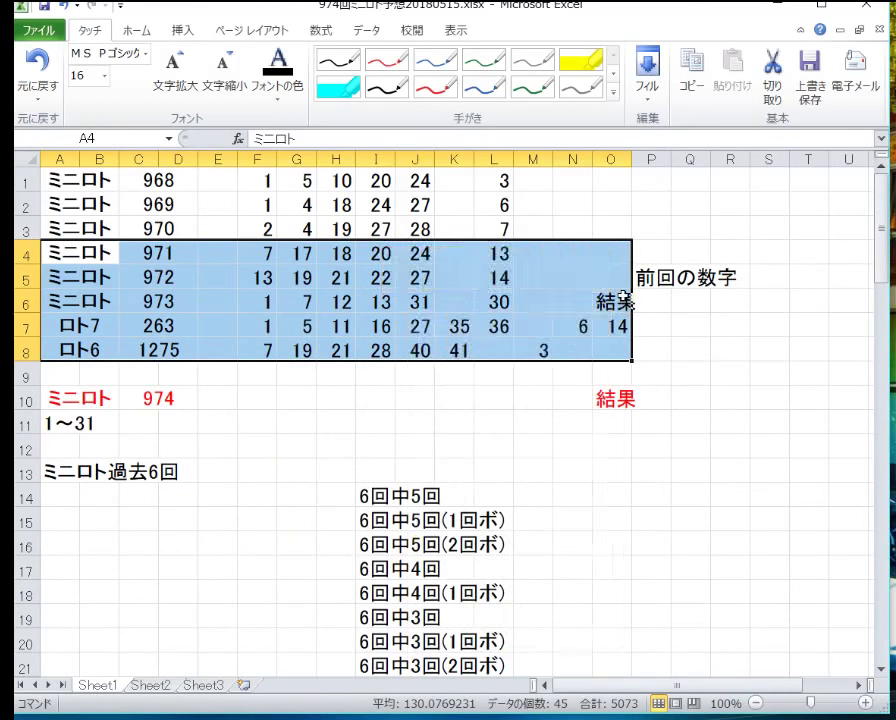
{"action": "right_click", "coordinate": [624, 300]}
{"action": "left_click", "coordinate": [565, 455]}
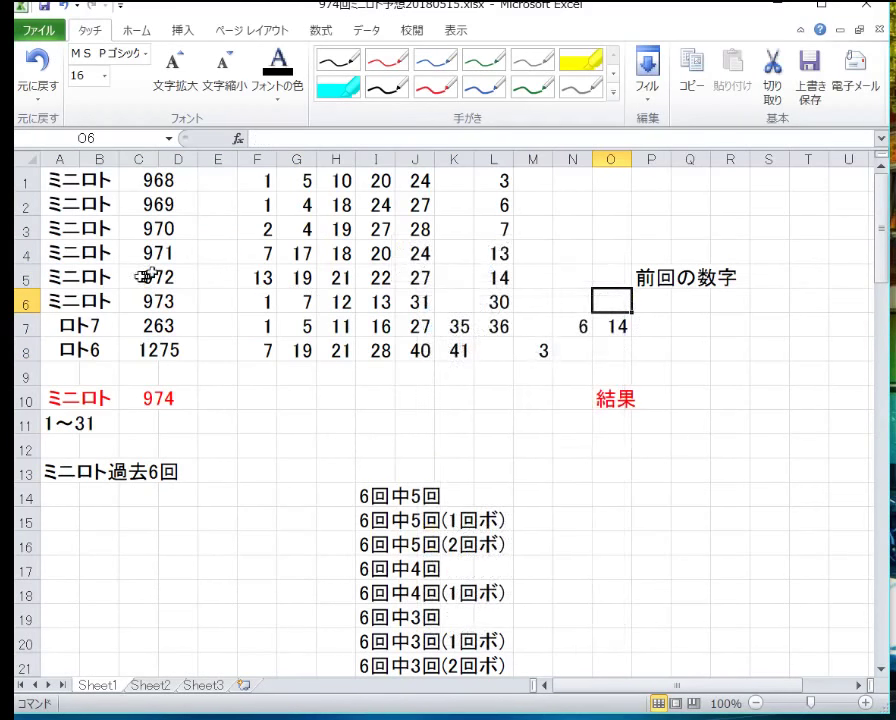
Apply a thick orange outline border around A5:O8.
{"action": "left_click_drag", "start_coordinate": [62, 277], "coordinate": [606, 352]}
{"action": "right_click", "coordinate": [401, 353]}
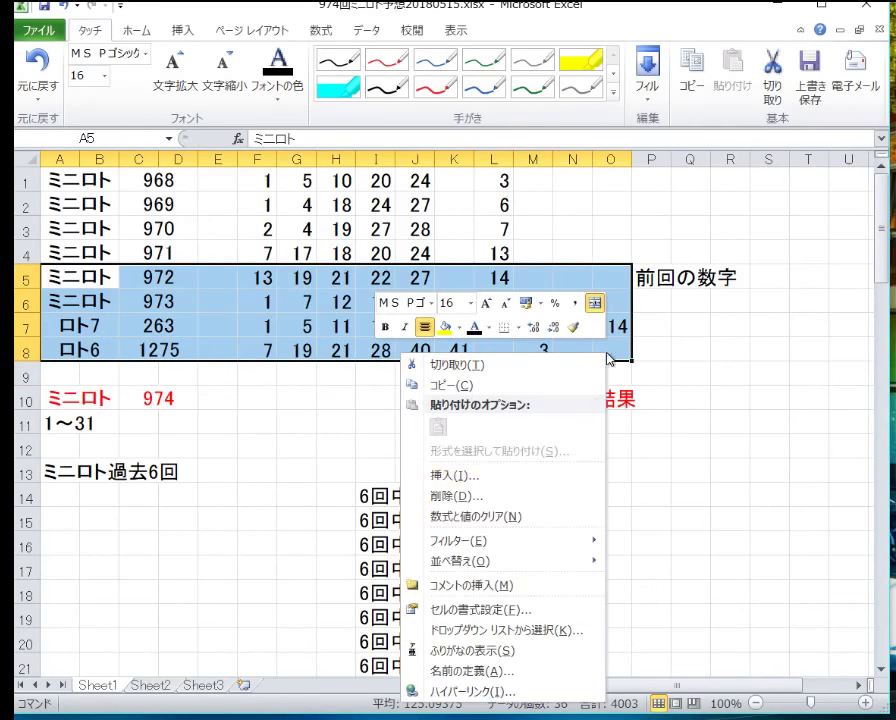
{"action": "left_click", "coordinate": [525, 602]}
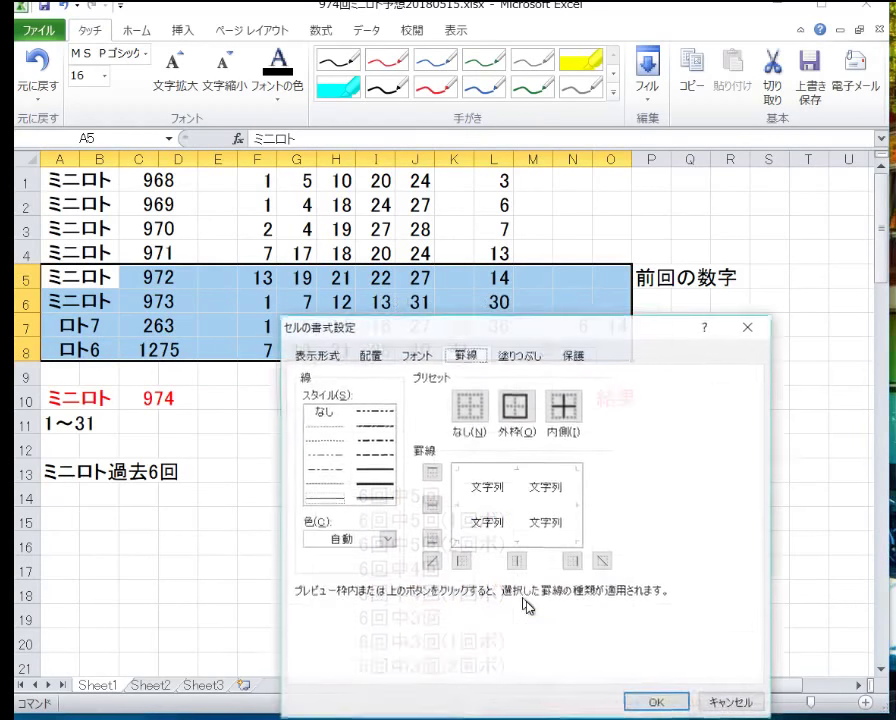
{"action": "left_click", "coordinate": [387, 538]}
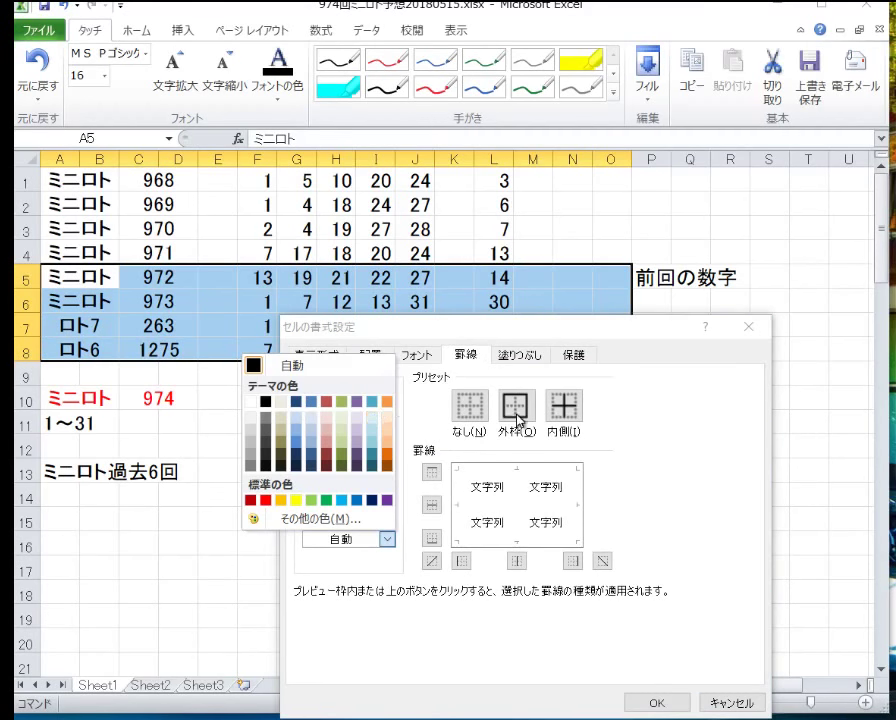
{"action": "left_click", "coordinate": [388, 407]}
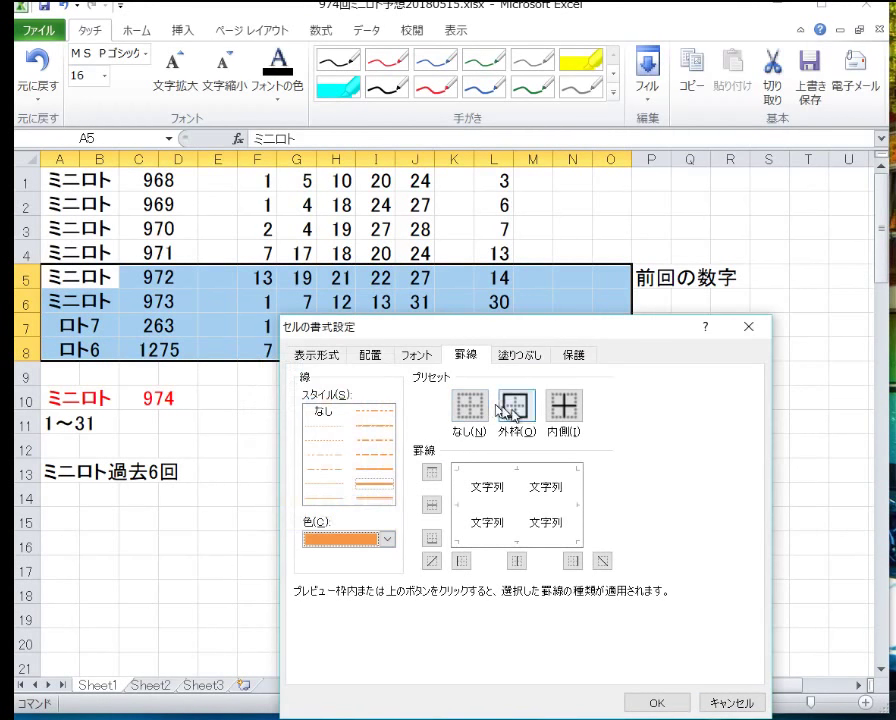
{"action": "left_click", "coordinate": [516, 405]}
{"action": "left_click", "coordinate": [676, 698]}
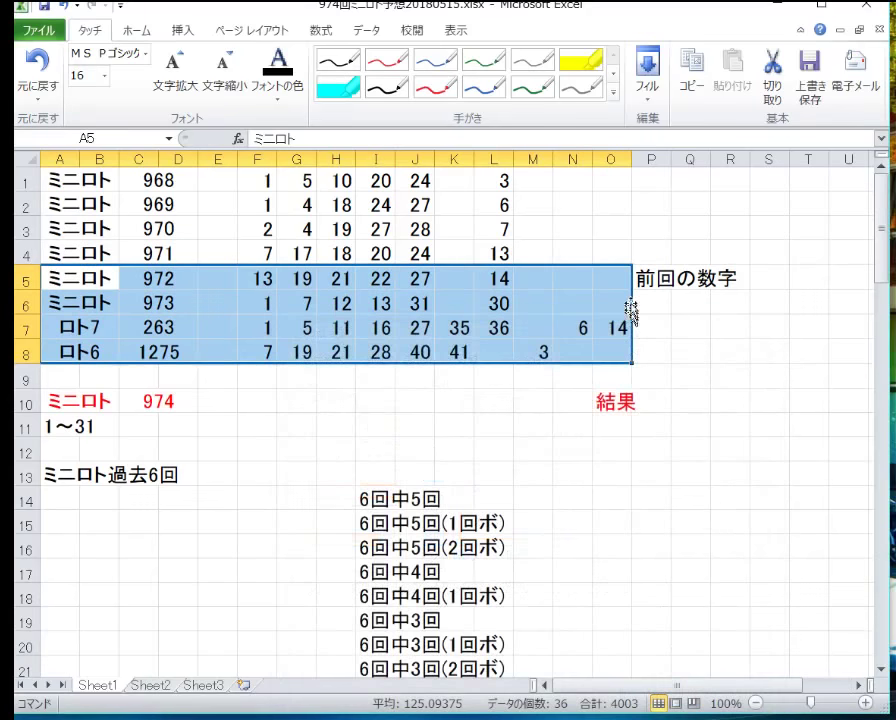
Move the 前回の数字 label from P5 down to P6.
{"action": "left_click", "coordinate": [648, 281]}
{"action": "left_click_drag", "start_coordinate": [652, 291], "coordinate": [650, 304]}
{"action": "left_click", "coordinate": [508, 378]}
Set the ロト6 row's draw number in C8 to 1277.
{"action": "left_click", "coordinate": [412, 306]}
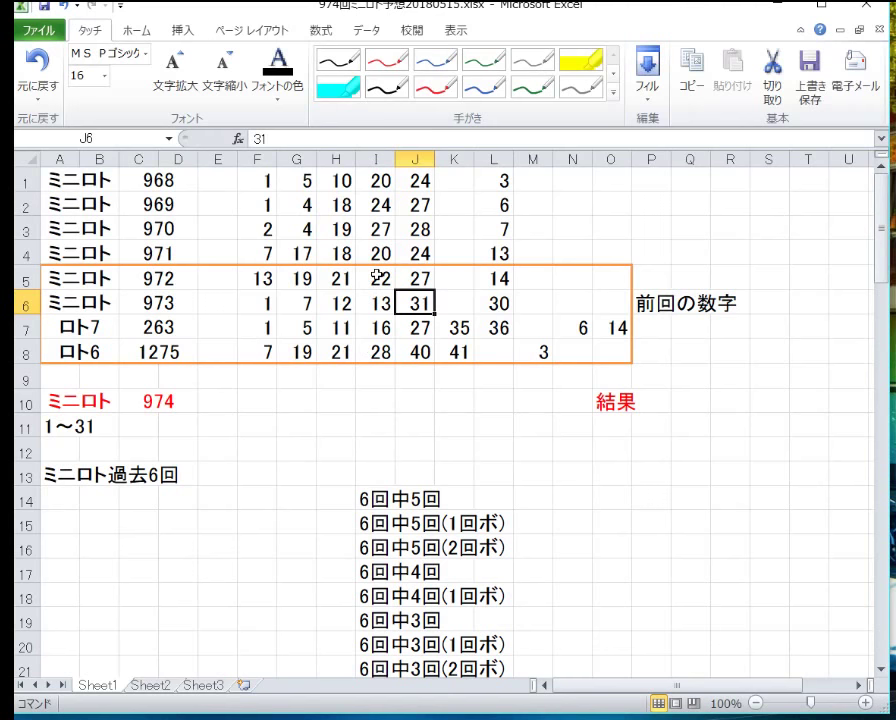
{"action": "key", "text": "Down"}
{"action": "key", "text": "Down"}
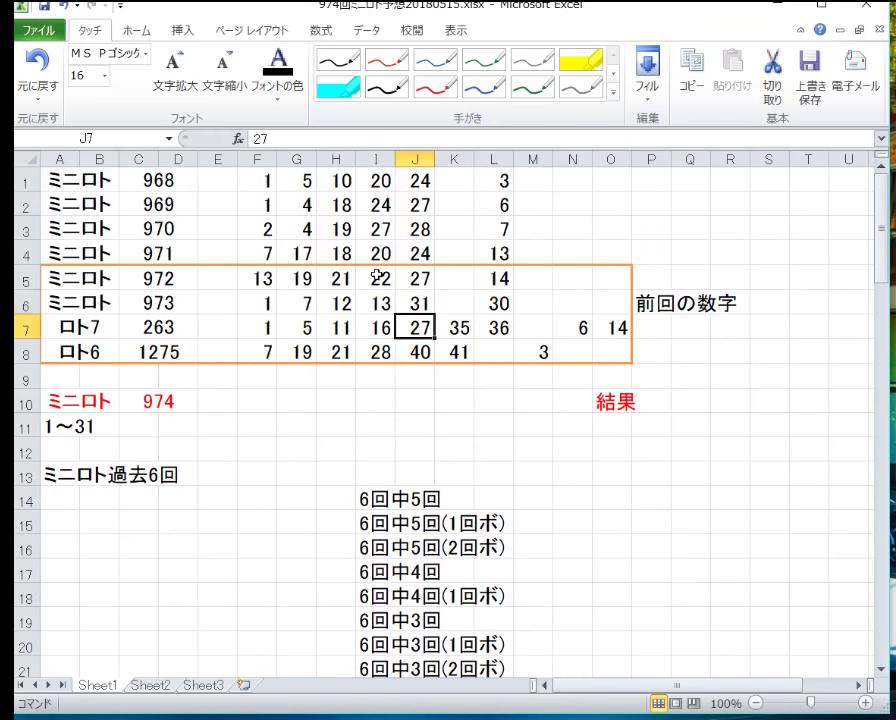
{"action": "key", "text": "Left"}
{"action": "key", "text": "Left"}
{"action": "key", "text": "Left"}
{"action": "key", "text": "Left"}
{"action": "key", "text": "Left"}
{"action": "key", "text": "Left"}
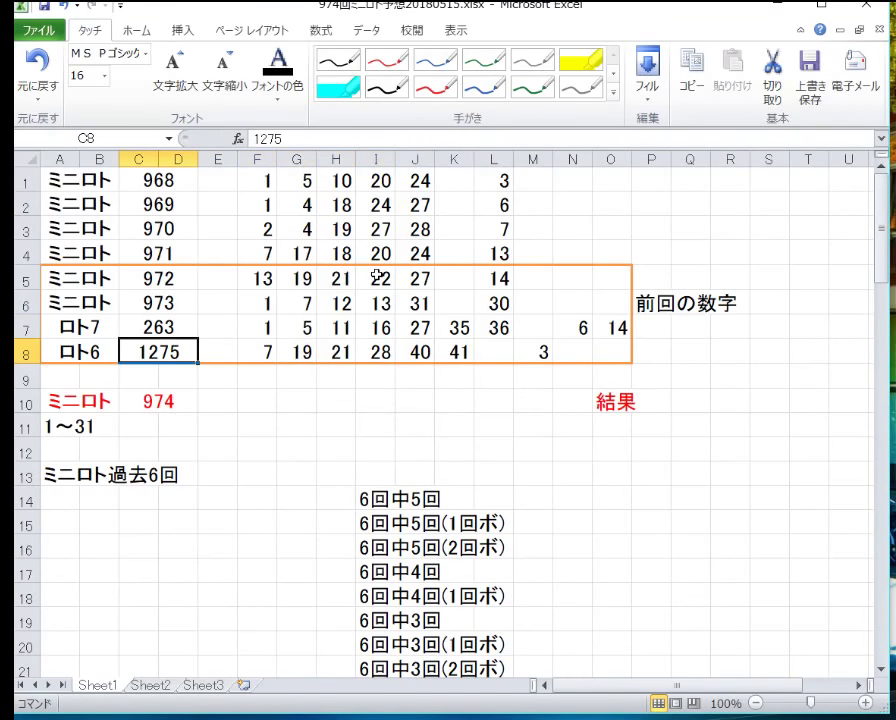
{"action": "type", "text": "128"}
{"action": "key", "text": "BackSpace"}
{"action": "type", "text": "77"}
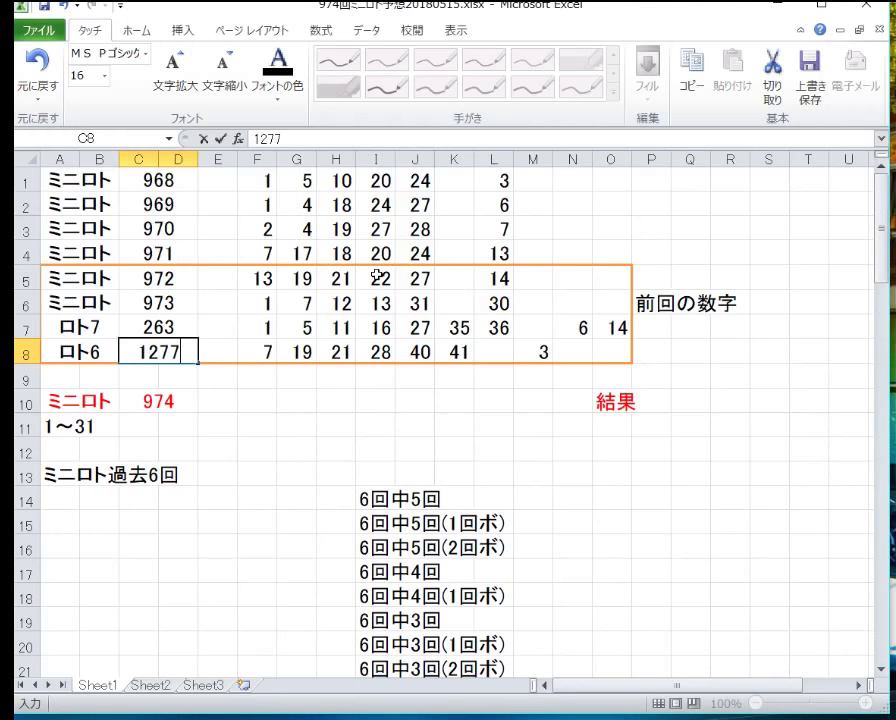
{"action": "key", "text": "Return"}
Enter the ロト6 main numbers 12, 16, 20, 22, 31 and 43 in F8:K8.
{"action": "key", "text": "Up"}
{"action": "key", "text": "Right"}
{"action": "key", "text": "Right"}
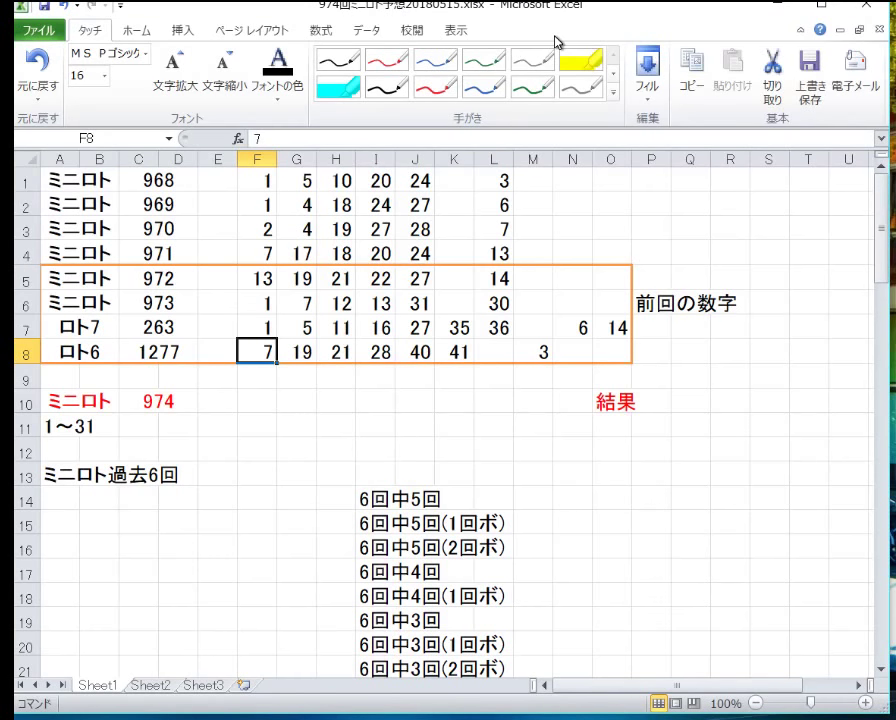
{"action": "type", "text": "12"}
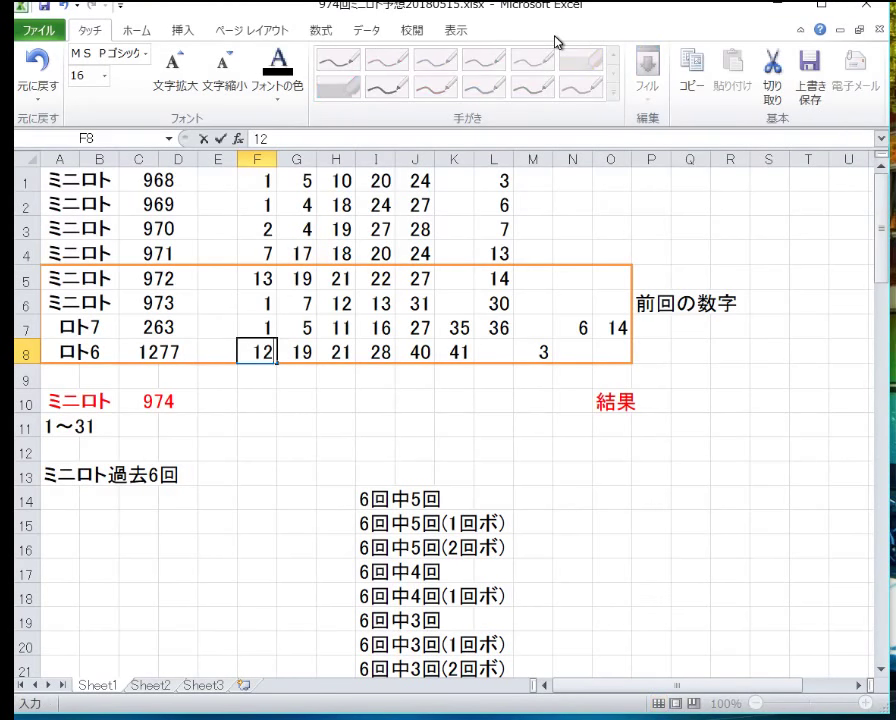
{"action": "key", "text": "Tab"}
{"action": "type", "text": "16"}
{"action": "key", "text": "Tab"}
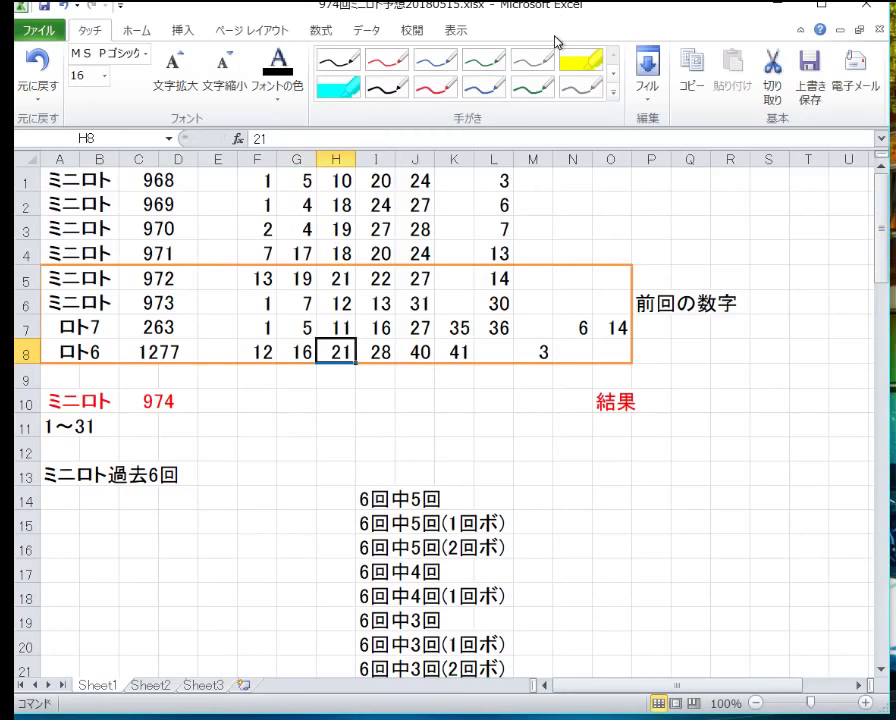
{"action": "type", "text": "20"}
{"action": "key", "text": "Tab"}
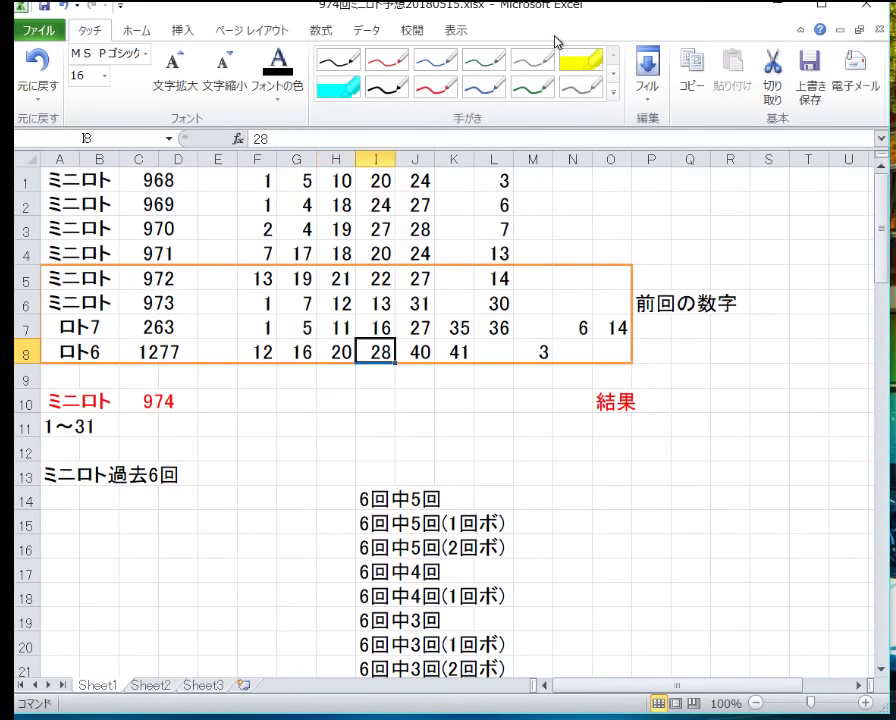
{"action": "type", "text": "22"}
{"action": "key", "text": "Tab"}
{"action": "type", "text": "31"}
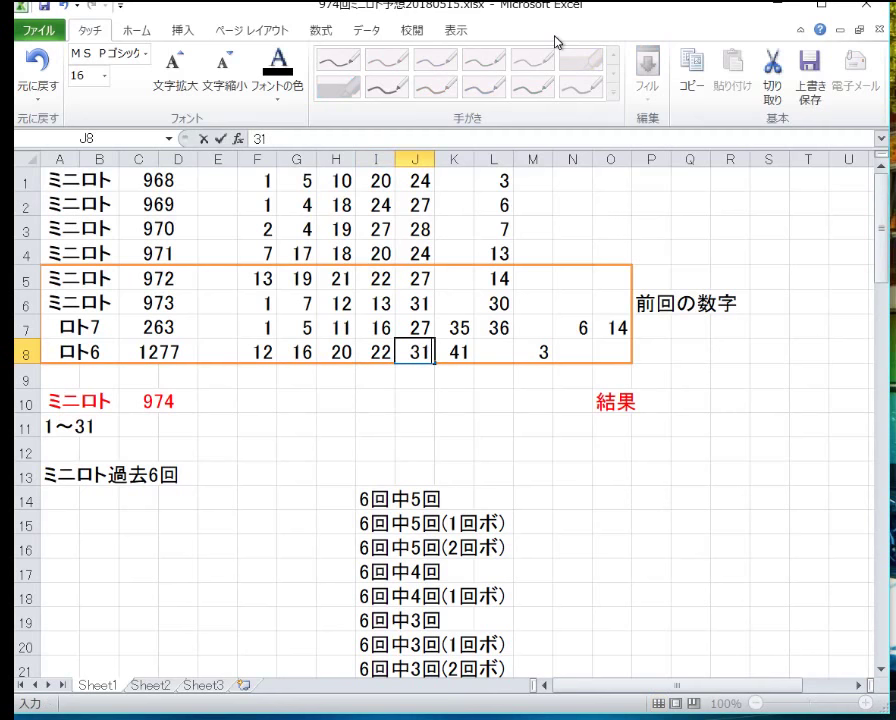
{"action": "key", "text": "Tab"}
{"action": "type", "text": "43"}
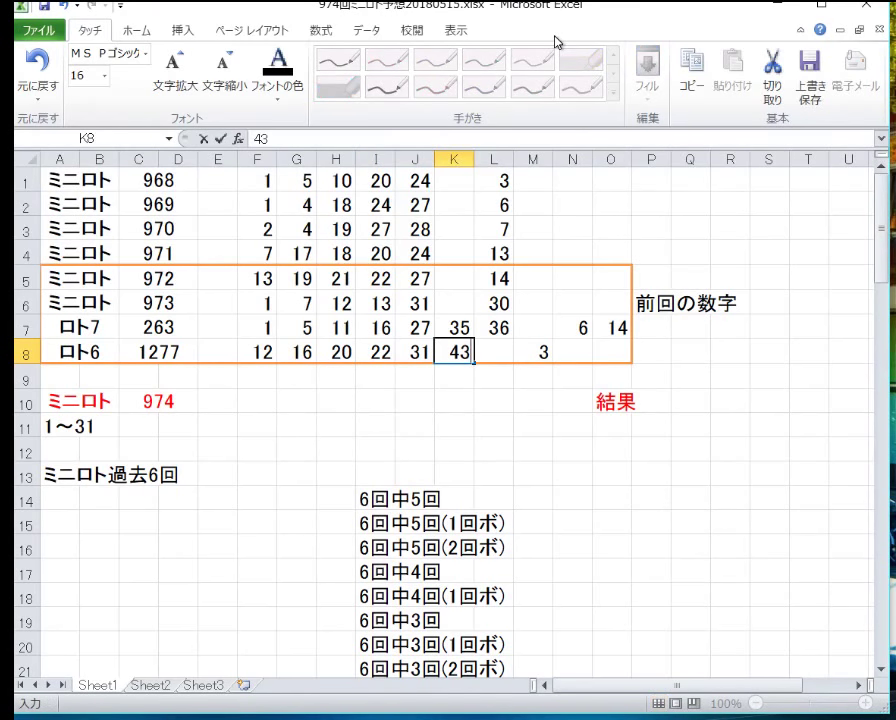
Enter the ロト6 bonus number 33 in M8.
{"action": "key", "text": "Tab"}
{"action": "key", "text": "Tab"}
{"action": "type", "text": "3"}
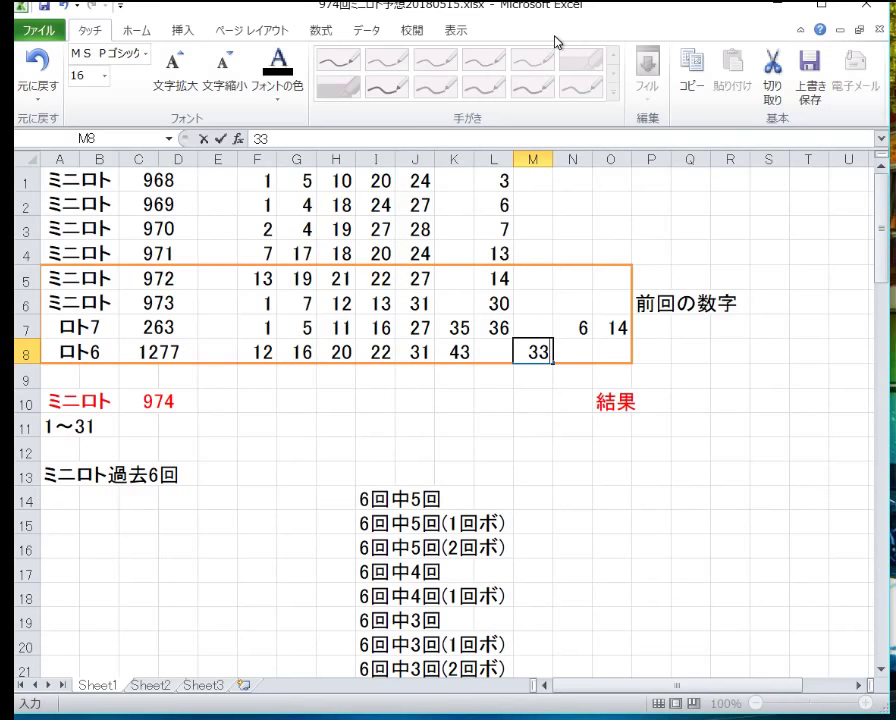
{"action": "key", "text": "Return"}
Set the ロト7 row's draw number in C7 to 264.
{"action": "key", "text": "Up"}
{"action": "key", "text": "Up"}
{"action": "key", "text": "Left"}
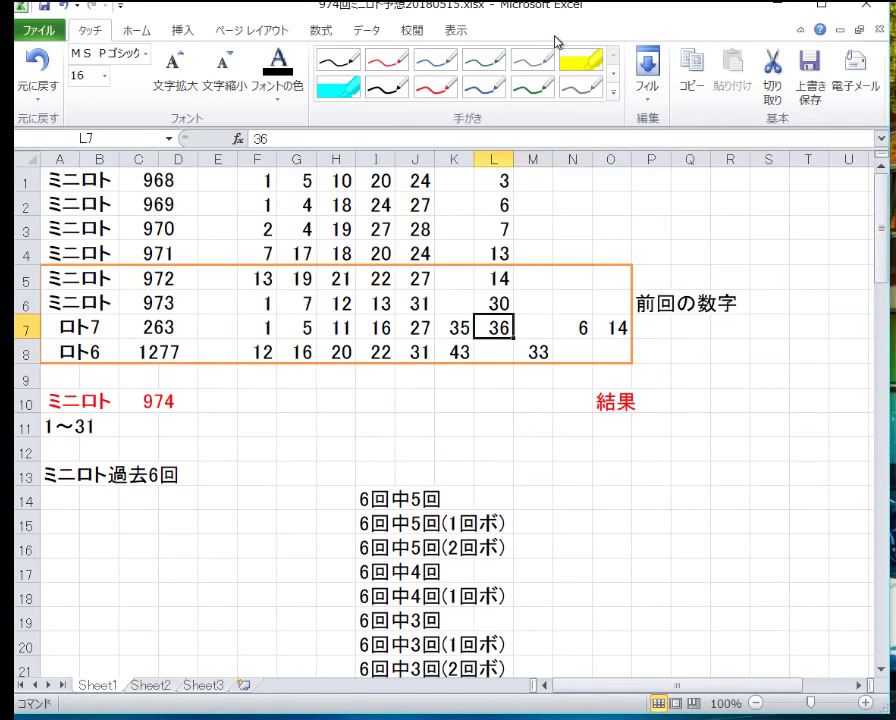
{"action": "key", "text": "Left"}
{"action": "key", "text": "Left"}
{"action": "key", "text": "Left"}
{"action": "key", "text": "Left"}
{"action": "key", "text": "Left"}
{"action": "key", "text": "Left"}
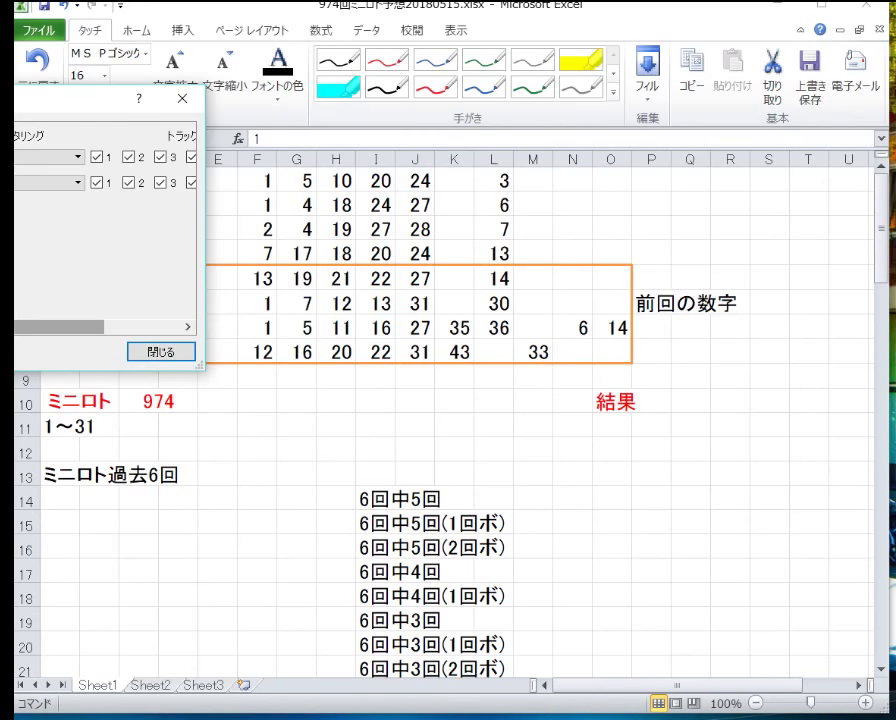
{"action": "left_click", "coordinate": [156, 356]}
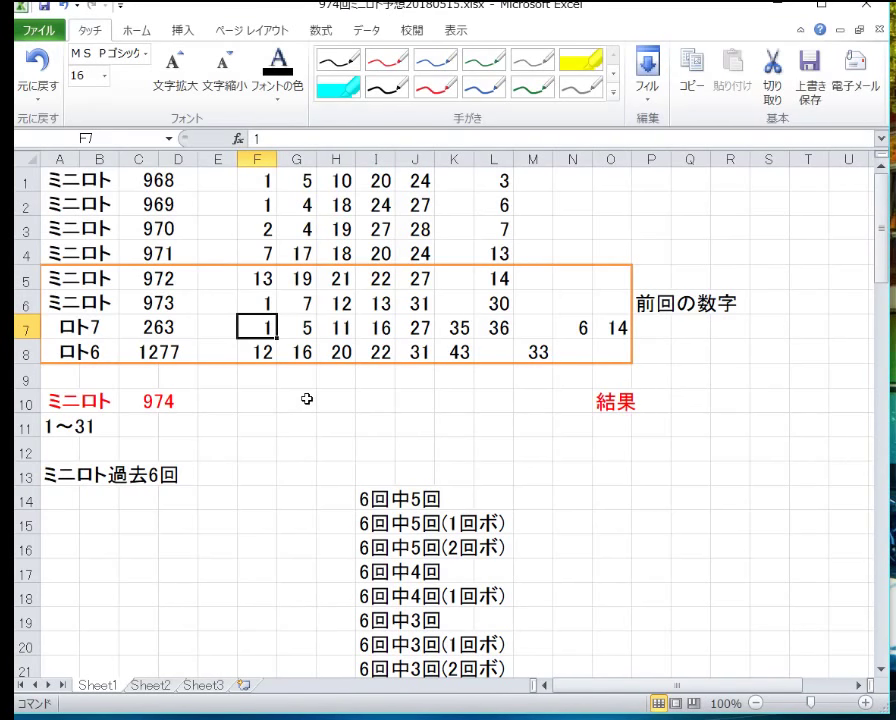
{"action": "key", "text": "Left"}
{"action": "key", "text": "Left"}
{"action": "key", "text": "Left"}
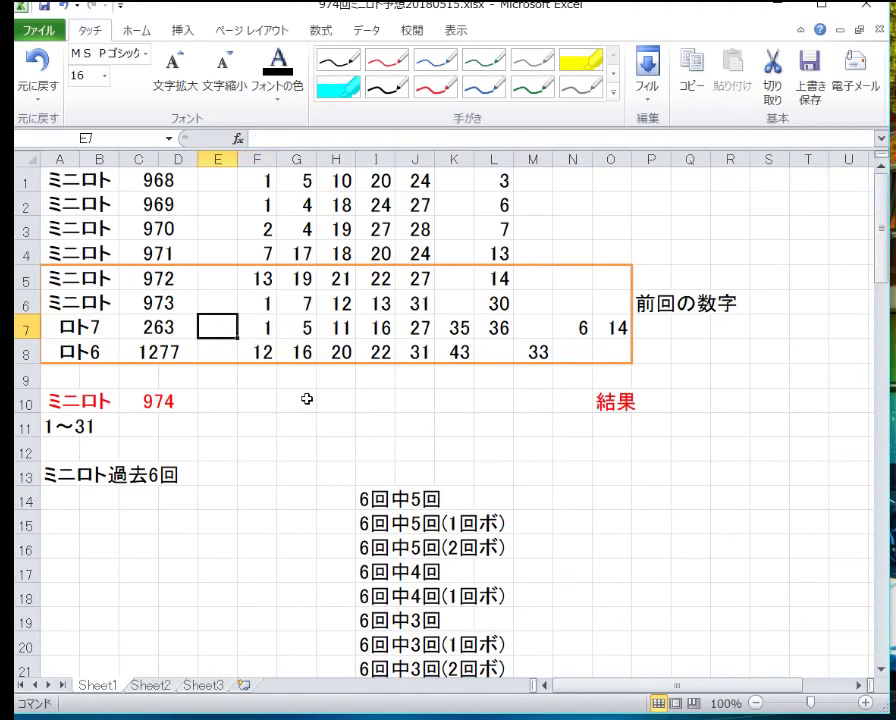
{"action": "type", "text": "264"}
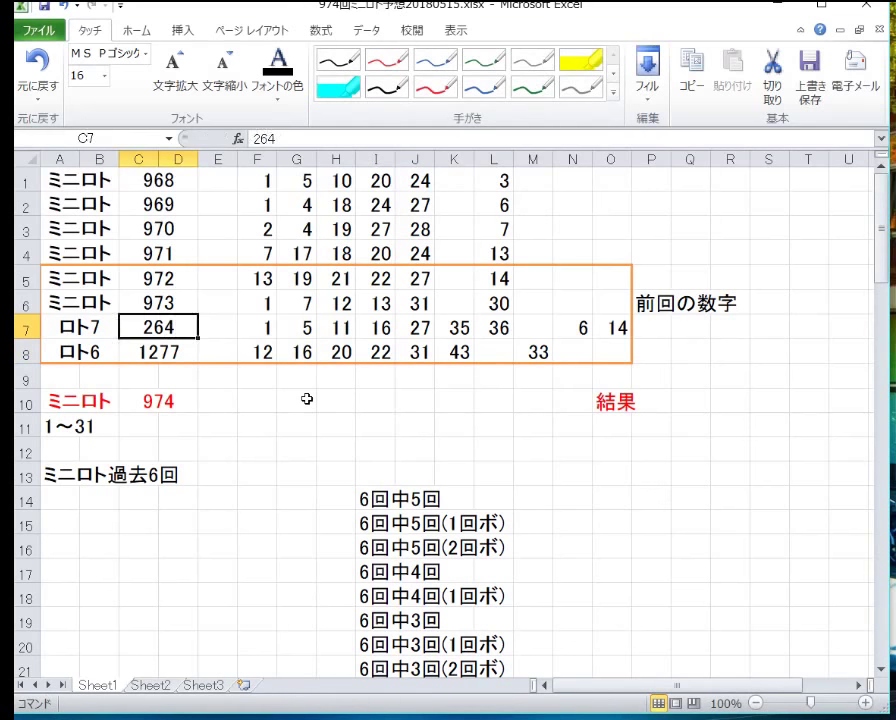
Enter the ロト7 main numbers 8, 13, 15, 17, 21, 26 and 29 in F7:L7.
{"action": "key", "text": "Right"}
{"action": "key", "text": "Right"}
{"action": "key", "text": "Right"}
{"action": "type", "text": "8"}
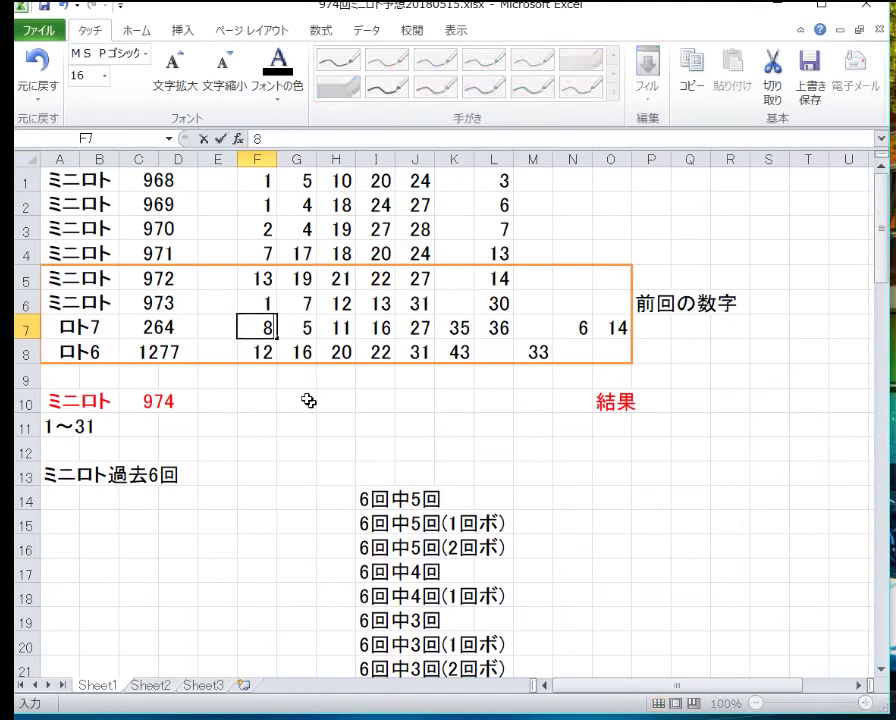
{"action": "key", "text": "Right"}
{"action": "type", "text": "13"}
{"action": "key", "text": "Right"}
{"action": "type", "text": "11"}
{"action": "key", "text": "BackSpace"}
{"action": "type", "text": "5"}
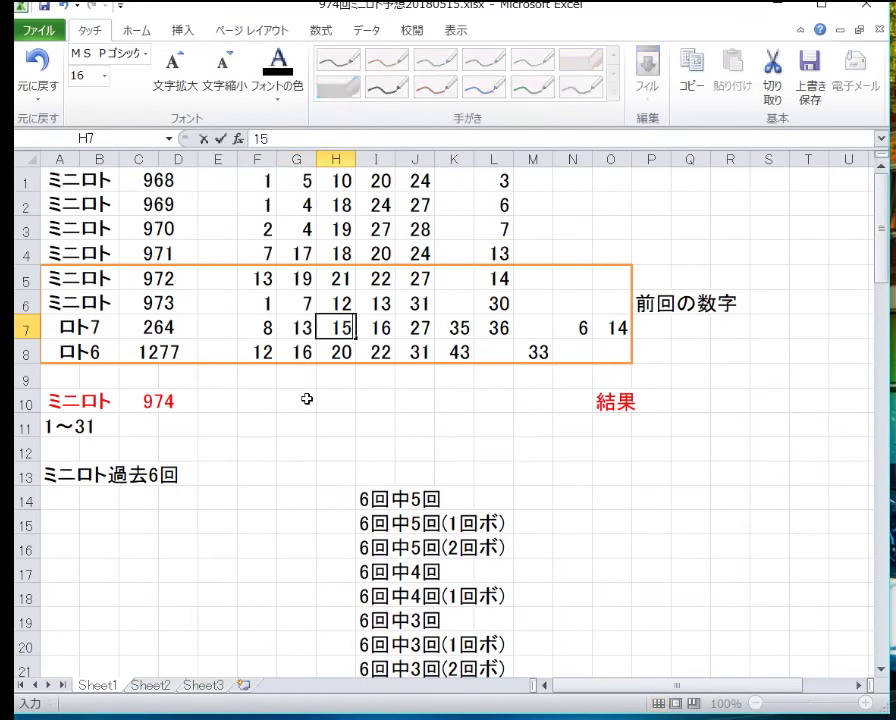
{"action": "key", "text": "Right"}
{"action": "type", "text": "17"}
{"action": "key", "text": "Right"}
{"action": "type", "text": "22"}
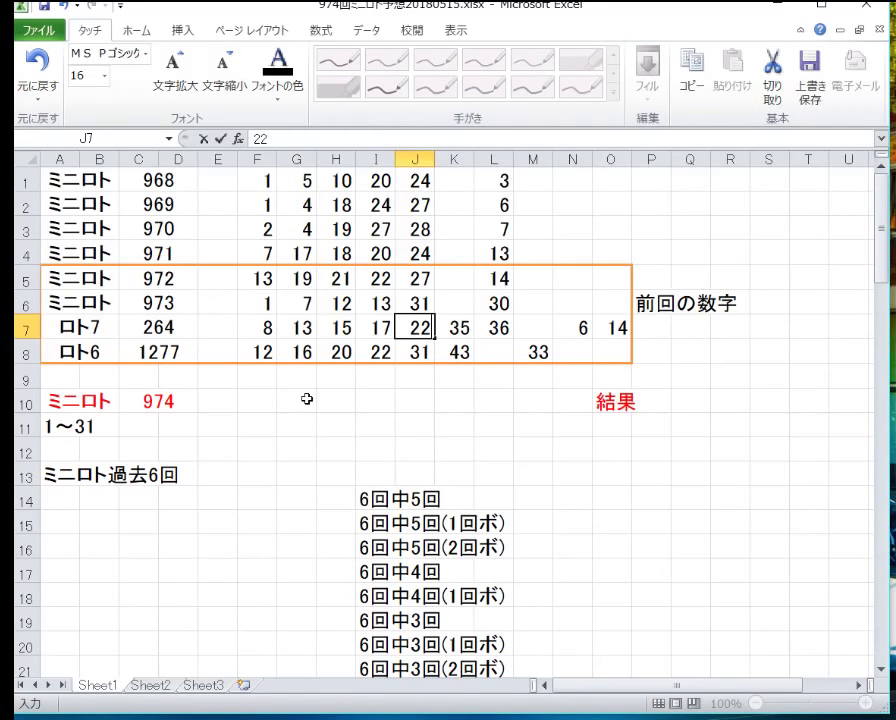
{"action": "key", "text": "BackSpace"}
{"action": "type", "text": "1"}
{"action": "key", "text": "Right"}
{"action": "type", "text": "26"}
{"action": "key", "text": "Right"}
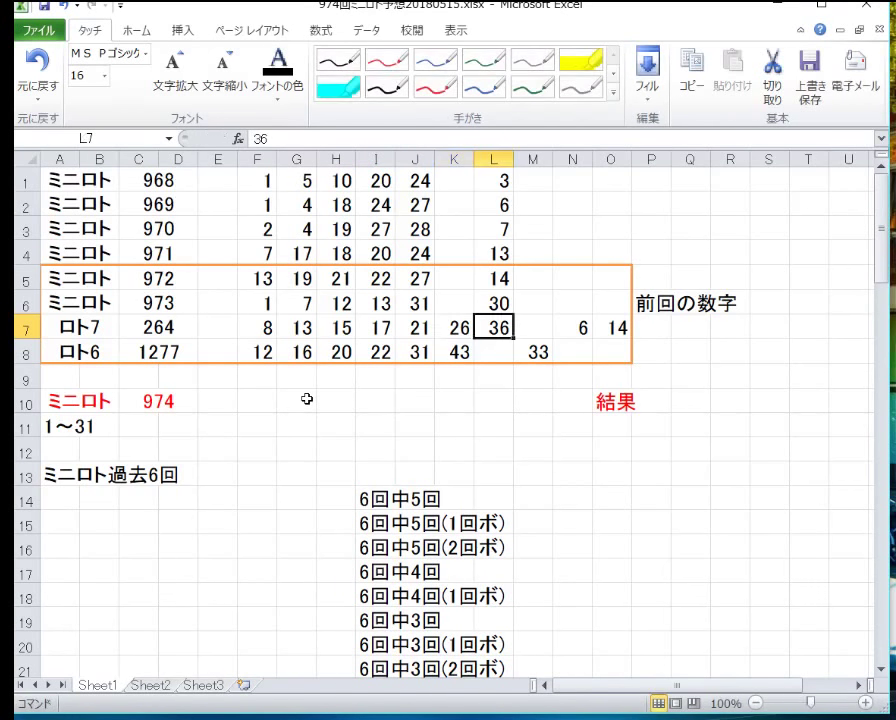
{"action": "type", "text": "29"}
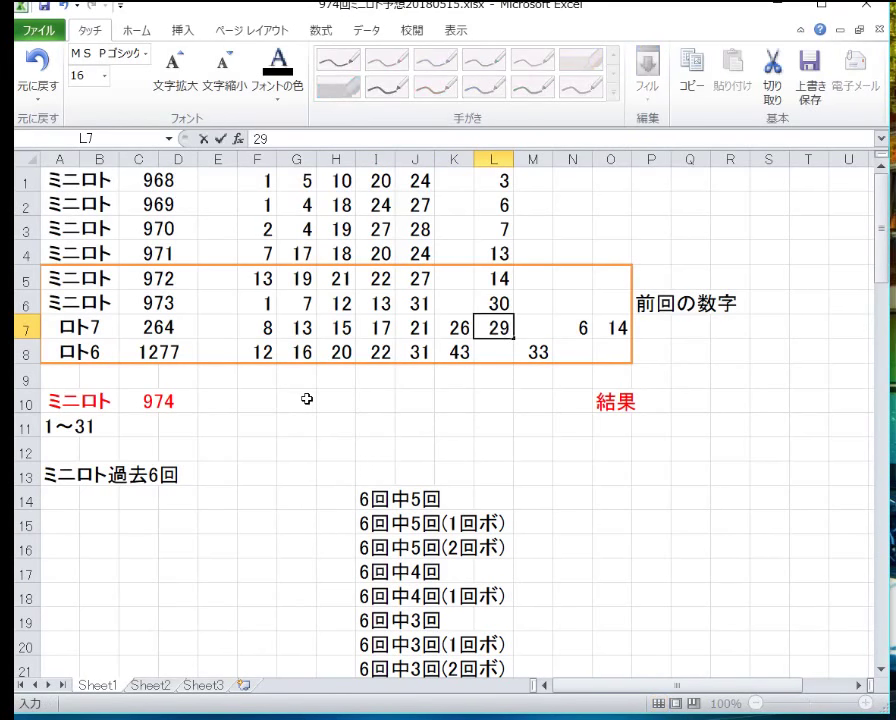
Enter the ロト7 bonus numbers 4 in N7 and 24 in O7.
{"action": "key", "text": "Right"}
{"action": "key", "text": "Right"}
{"action": "type", "text": "4"}
{"action": "key", "text": "Right"}
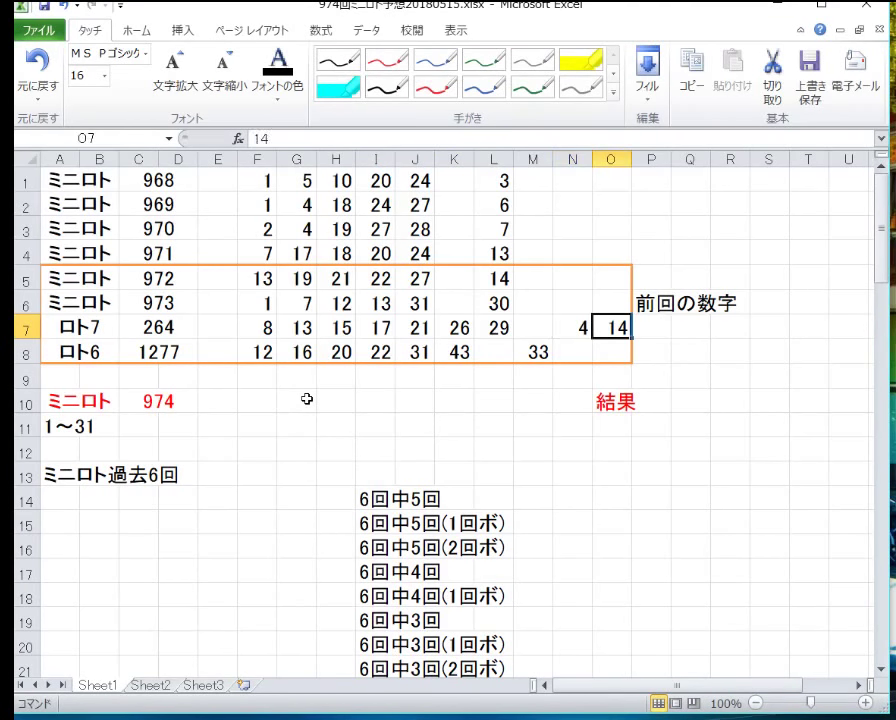
{"action": "type", "text": "24"}
{"action": "key", "text": "Return"}
{"action": "key", "text": "Left"}
{"action": "key", "text": "Left"}
{"action": "key", "text": "Left"}
{"action": "key", "text": "Left"}
{"action": "key", "text": "Left"}
{"action": "key", "text": "Left"}
{"action": "key", "text": "Left"}
{"action": "key", "text": "Left"}
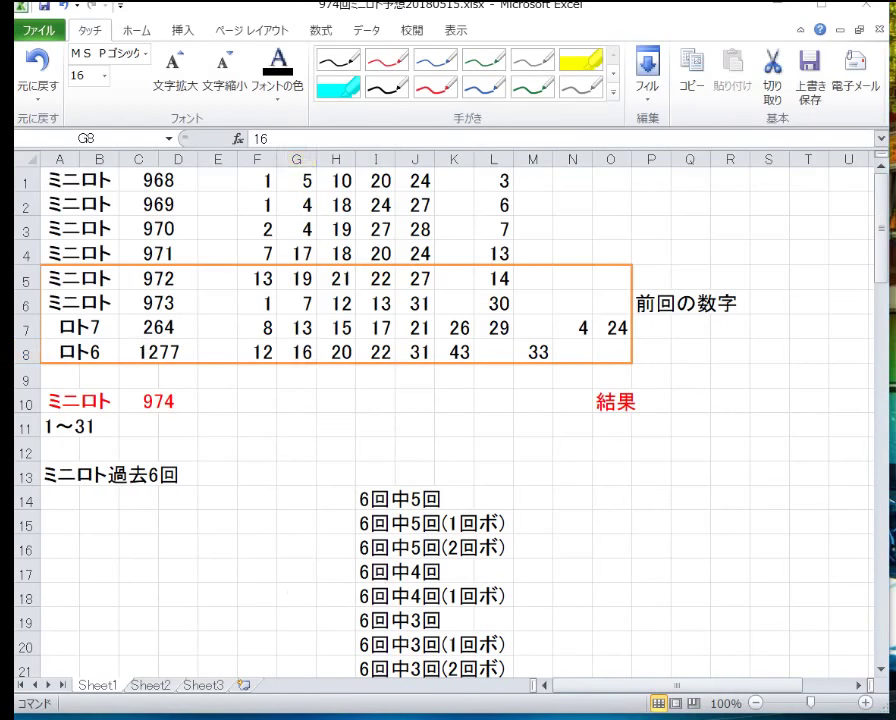
{"action": "key", "text": "alt+Tab"}
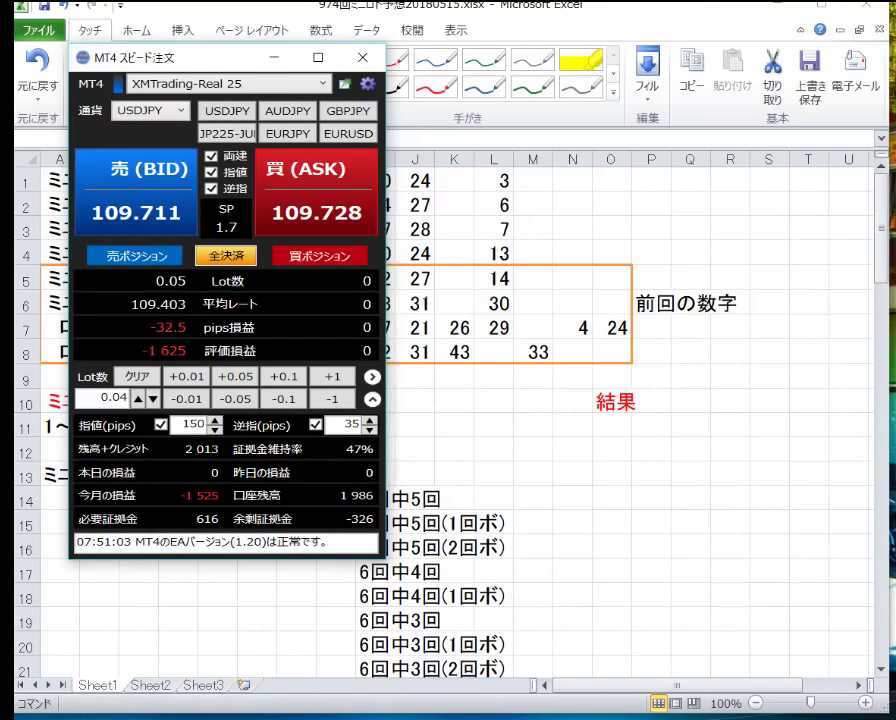
{"action": "key", "text": "alt+Tab"}
{"action": "key", "text": "alt+Tab"}
{"action": "key", "text": "alt+Tab"}
{"action": "left_click", "coordinate": [256, 449]}
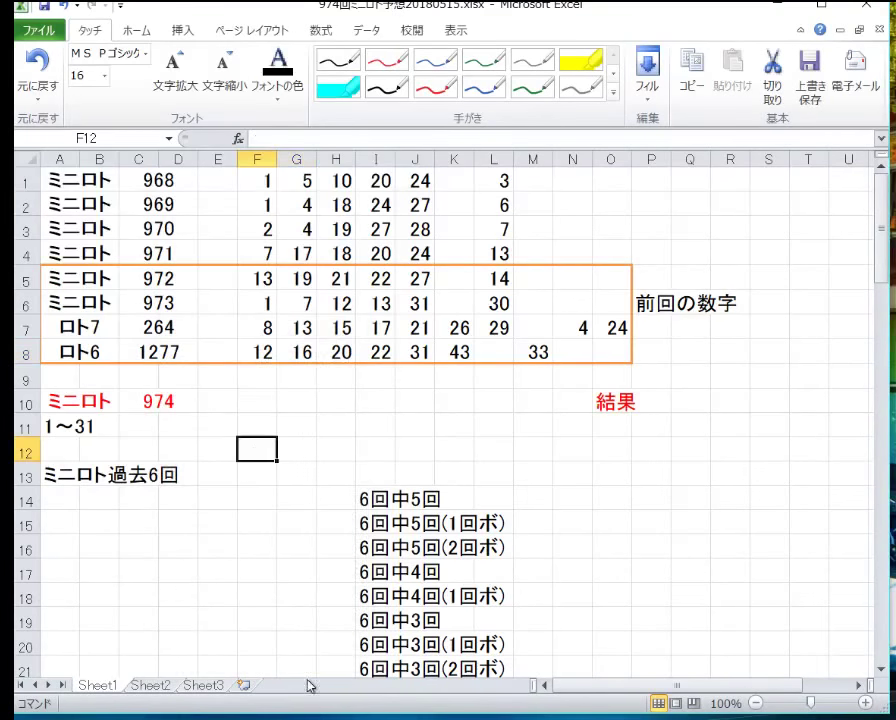
{"action": "key", "text": "alt+Tab"}
{"action": "key", "text": "alt+Tab"}
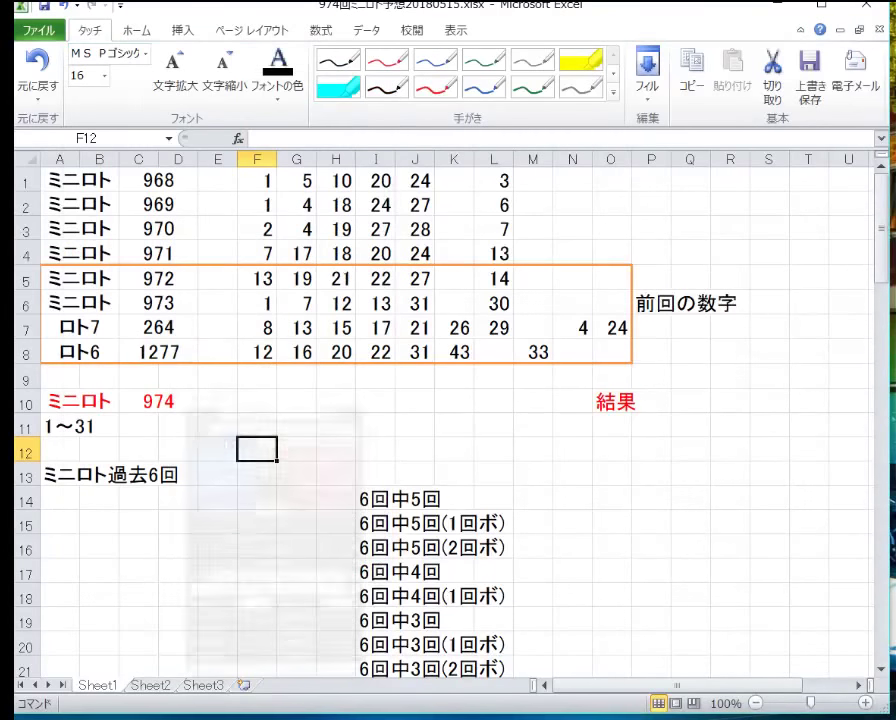
{"action": "key", "text": "alt+Tab"}
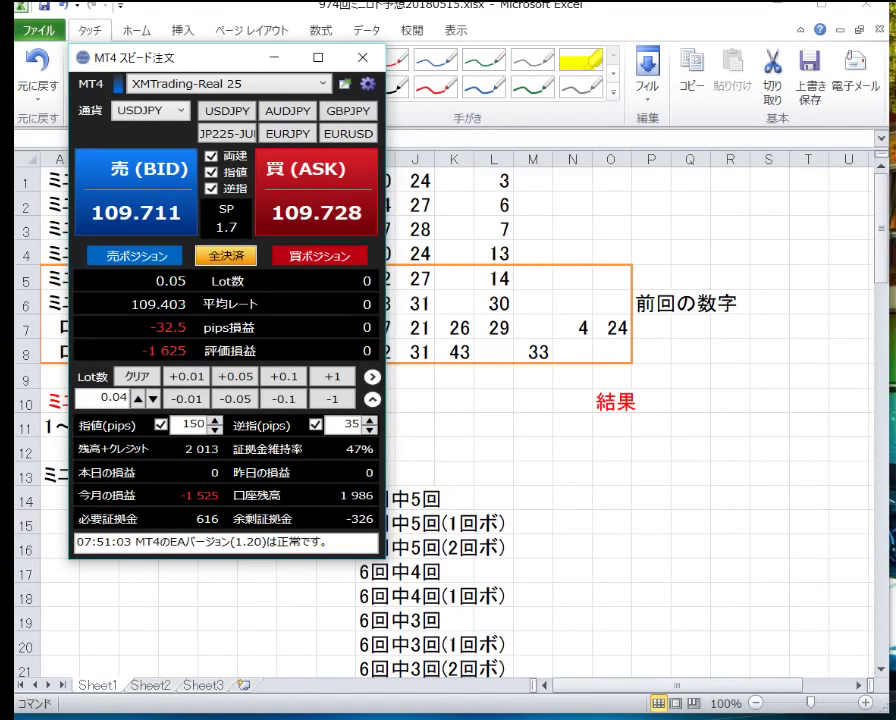
{"action": "key", "text": "alt+Tab"}
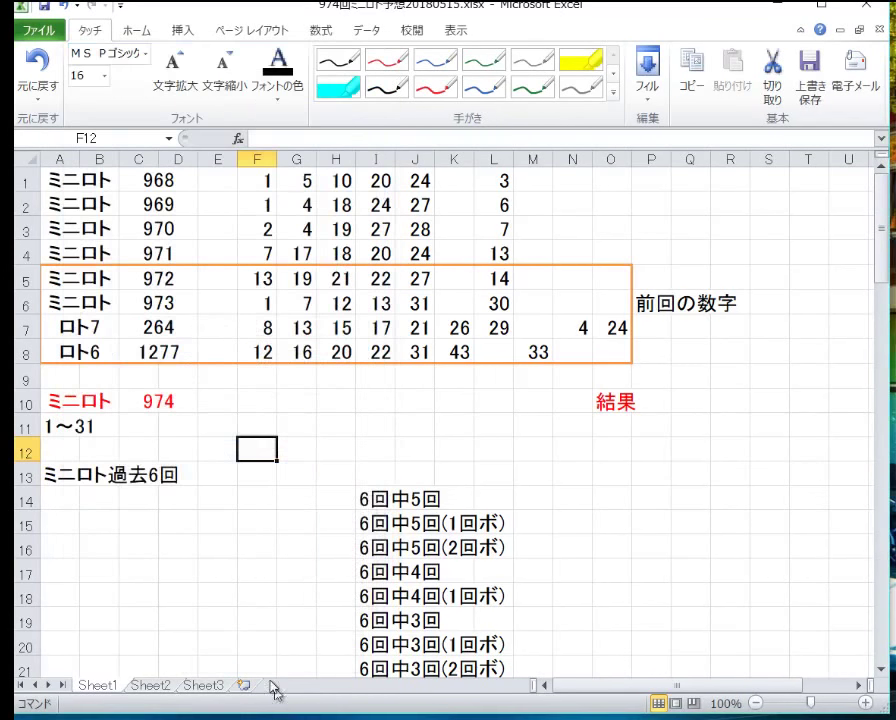
{"action": "left_click", "coordinate": [256, 402]}
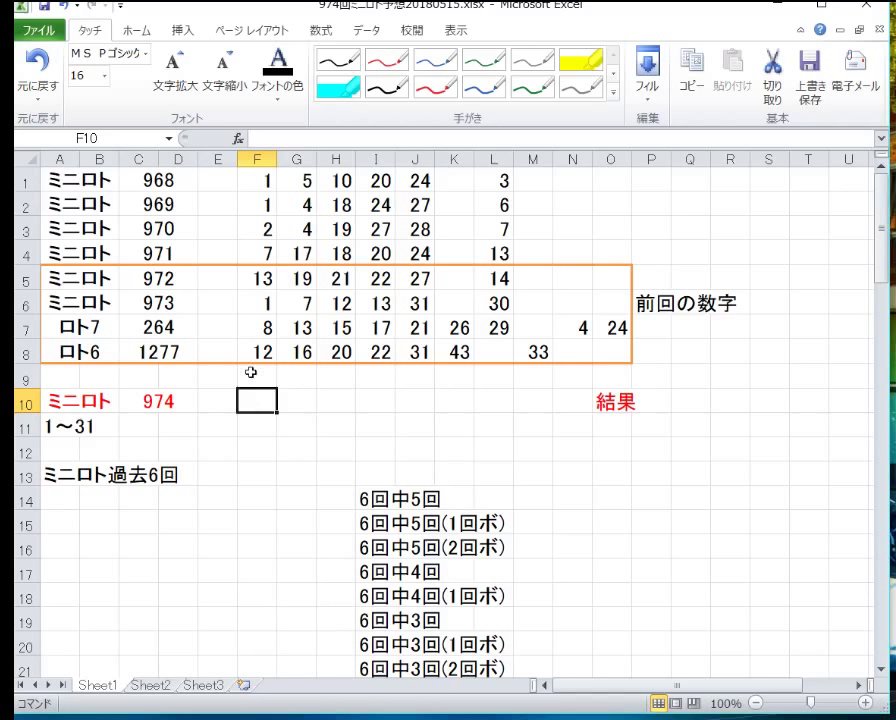
Review the six past ミニロト draws in A1:L6 and enter 1 in A19 for the 6回中3回 category.
{"action": "left_click", "coordinate": [500, 305]}
{"action": "left_click_drag", "start_coordinate": [500, 305], "coordinate": [84, 184]}
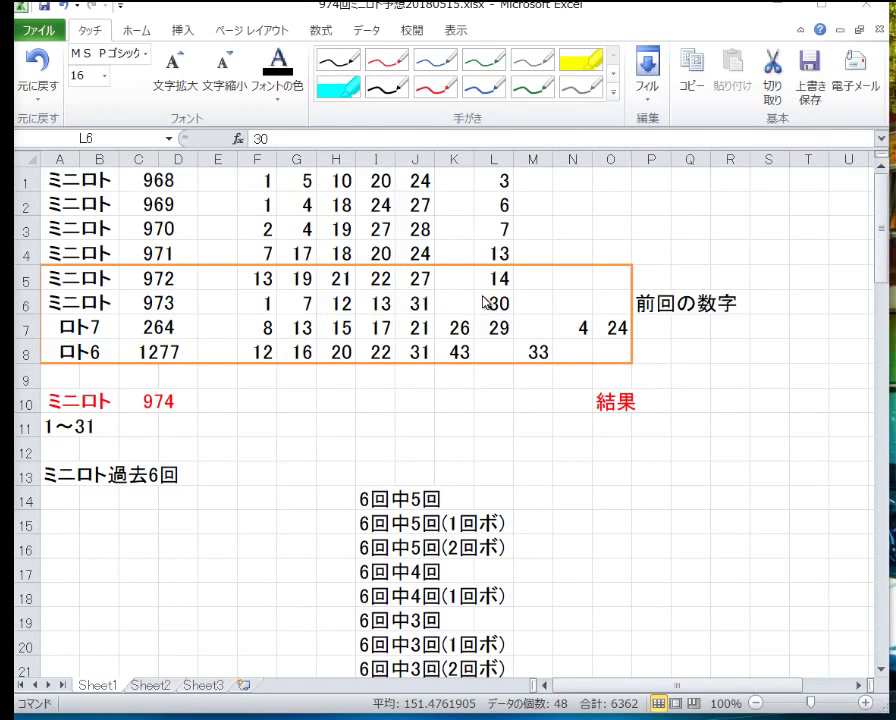
{"action": "key", "text": "ctrl+shift+Home"}
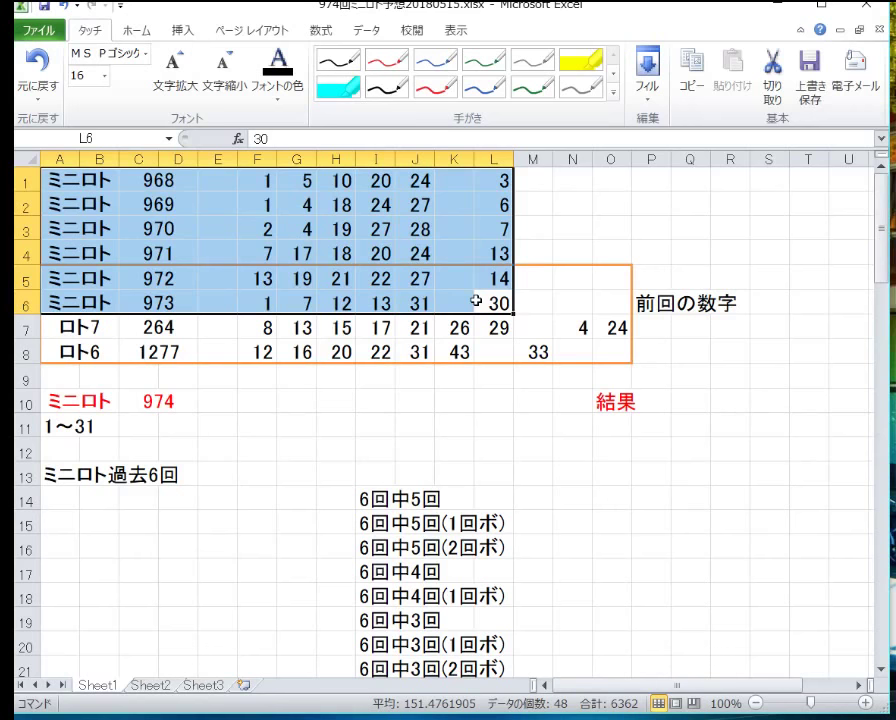
{"action": "key", "text": "Down"}
{"action": "key", "text": "Down"}
{"action": "key", "text": "Down"}
{"action": "key", "text": "Down"}
{"action": "key", "text": "Down"}
{"action": "key", "text": "Down"}
{"action": "key", "text": "Down"}
{"action": "key", "text": "Down"}
{"action": "key", "text": "Down"}
{"action": "key", "text": "Left"}
{"action": "key", "text": "Left"}
{"action": "key", "text": "Left"}
{"action": "key", "text": "Left"}
{"action": "key", "text": "Left"}
{"action": "key", "text": "Left"}
{"action": "key", "text": "Left"}
{"action": "key", "text": "Left"}
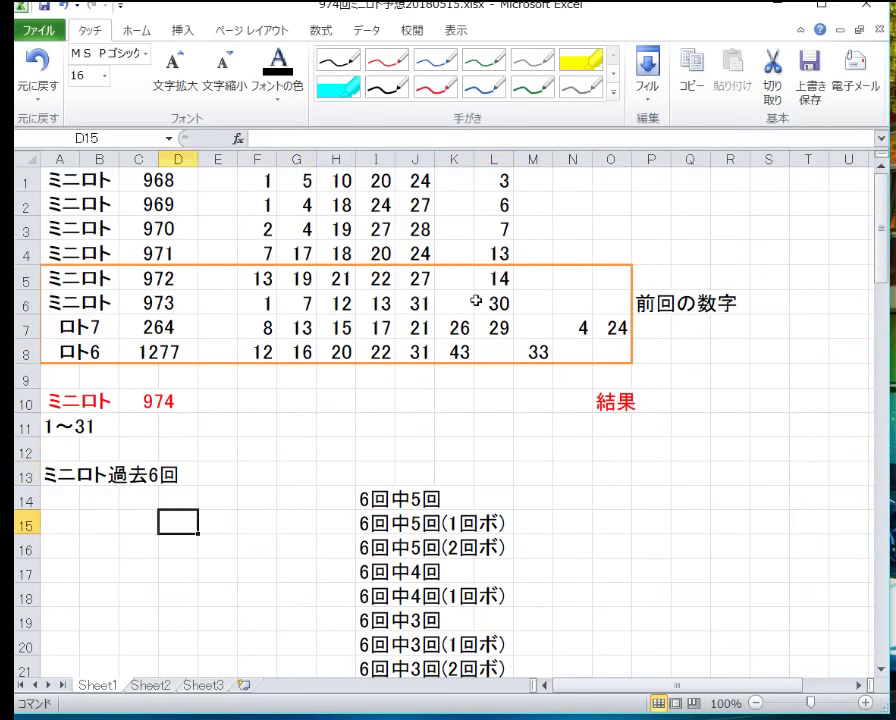
{"action": "key", "text": "Left"}
{"action": "key", "text": "Left"}
{"action": "key", "text": "Left"}
{"action": "key", "text": "Down"}
{"action": "key", "text": "Down"}
{"action": "key", "text": "Down"}
{"action": "key", "text": "Down"}
{"action": "type", "text": "1"}
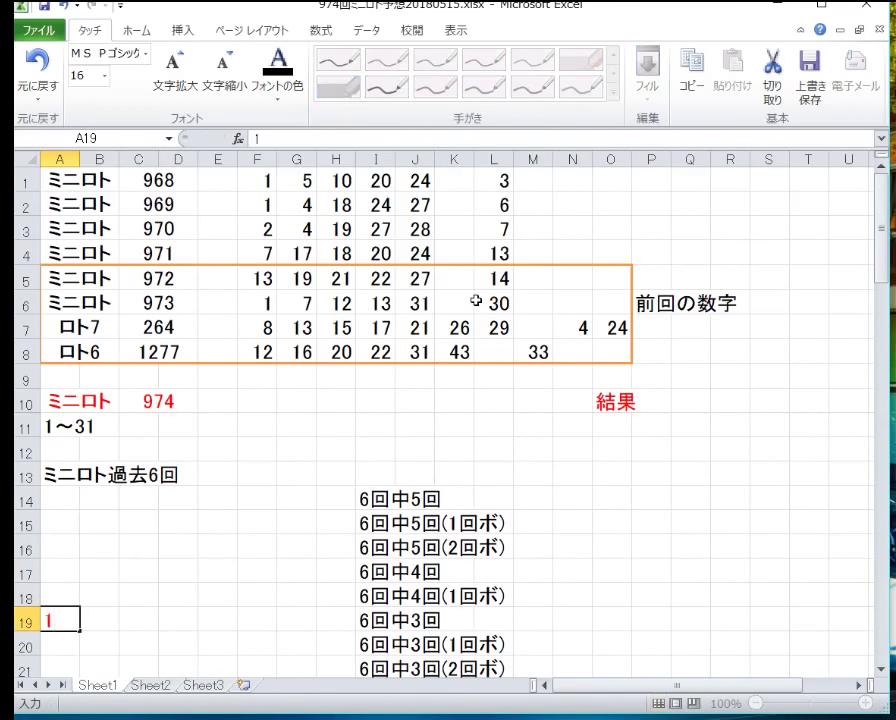
{"action": "key", "text": "Return"}
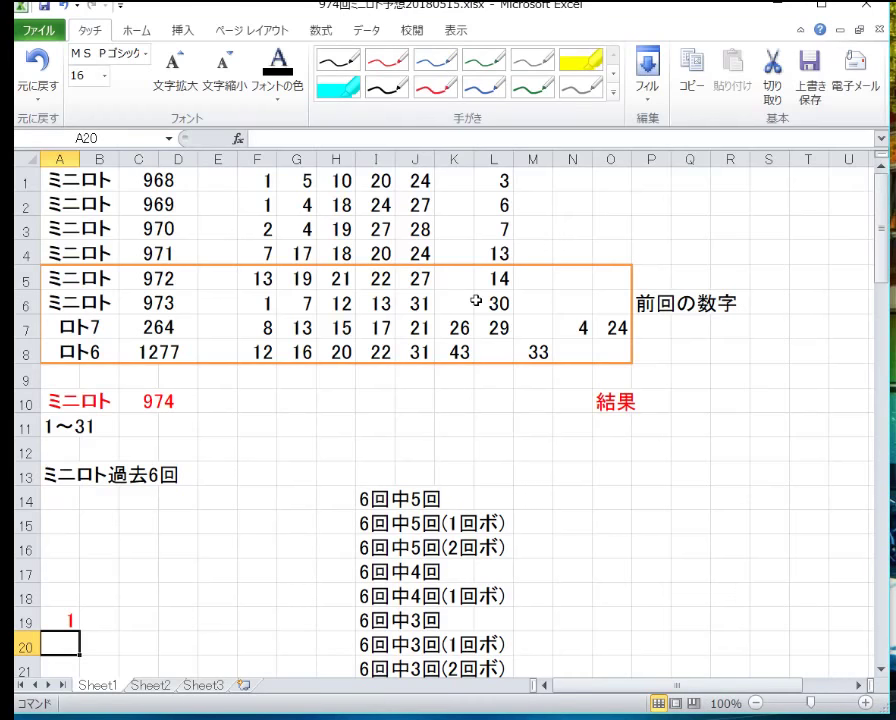
Enter 4, 18, 19, 20, 24 and 27 in A22:F22 for the 6回中2回 category.
{"action": "key", "text": "Down"}
{"action": "key", "text": "Up"}
{"action": "key", "text": "Down"}
{"action": "key", "text": "Down"}
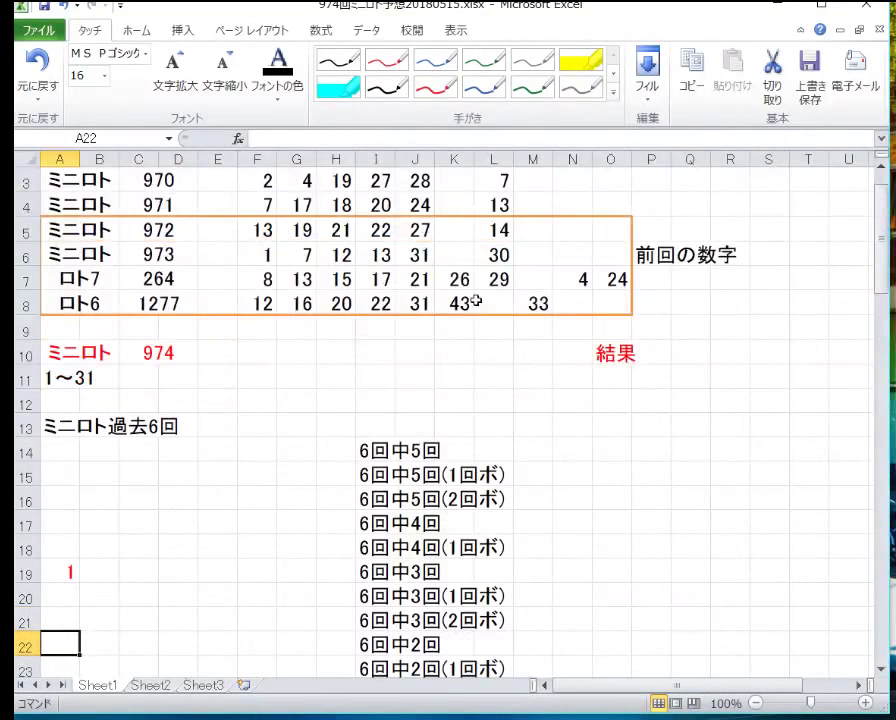
{"action": "type", "text": "4"}
{"action": "key", "text": "Tab"}
{"action": "type", "text": "18"}
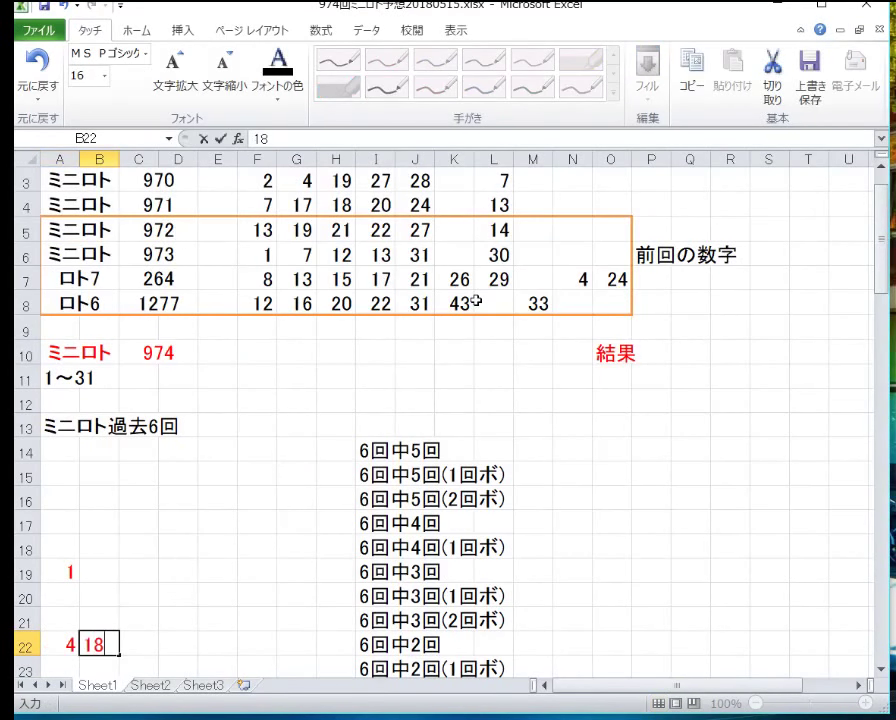
{"action": "key", "text": "Tab"}
{"action": "type", "text": "19"}
{"action": "key", "text": "Tab"}
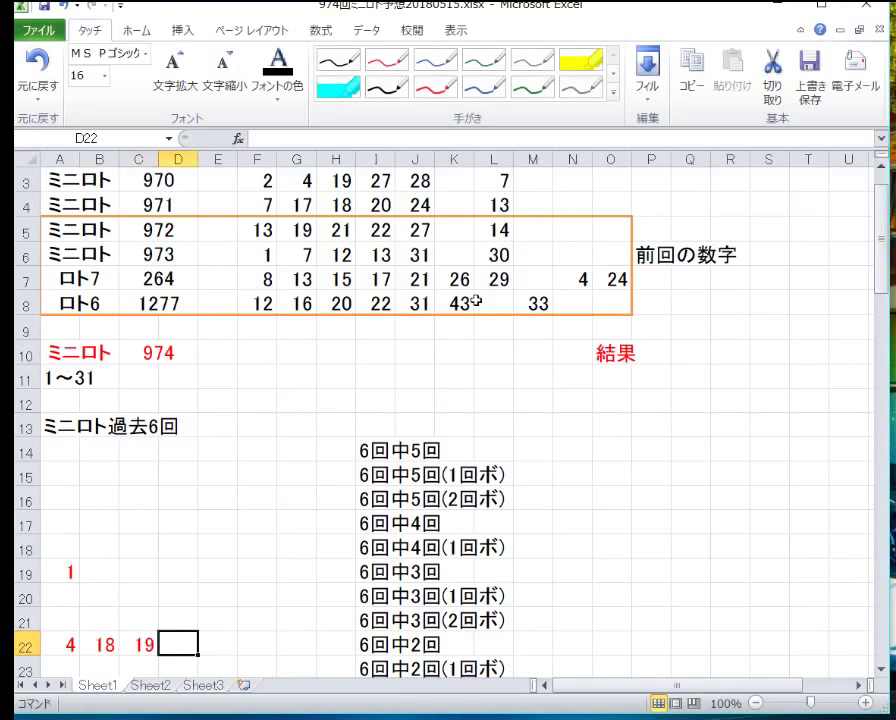
{"action": "type", "text": "20"}
{"action": "key", "text": "Tab"}
{"action": "type", "text": "24"}
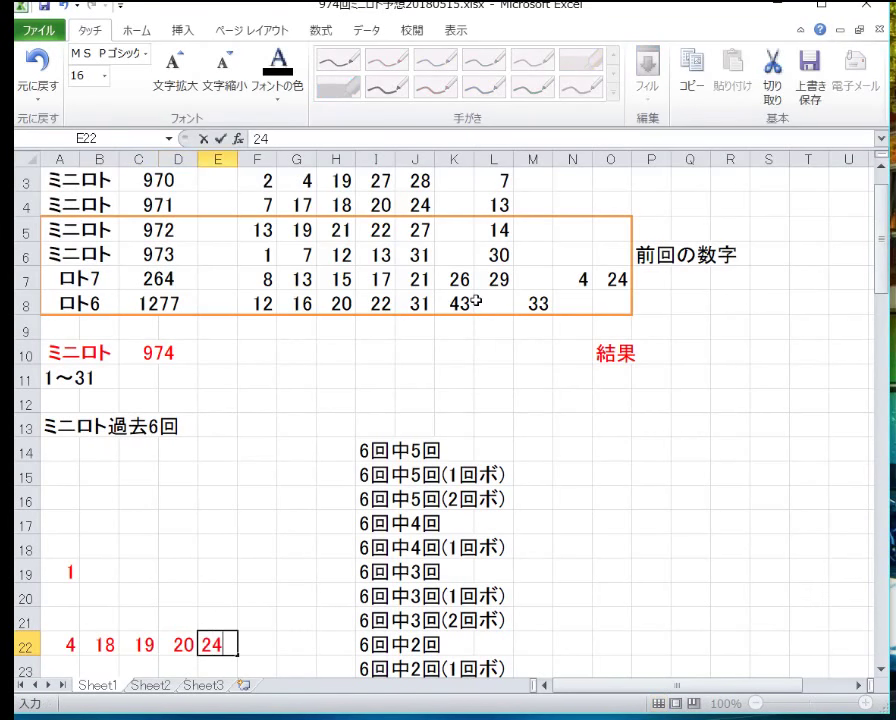
{"action": "key", "text": "Tab"}
{"action": "type", "text": "27"}
{"action": "key", "text": "Return"}
Enter 7 and 13 in A23:B23 for the 6回中2回(1回ボ) category.
{"action": "key", "text": "Left"}
{"action": "key", "text": "Left"}
{"action": "key", "text": "Left"}
{"action": "key", "text": "Left"}
{"action": "key", "text": "Left"}
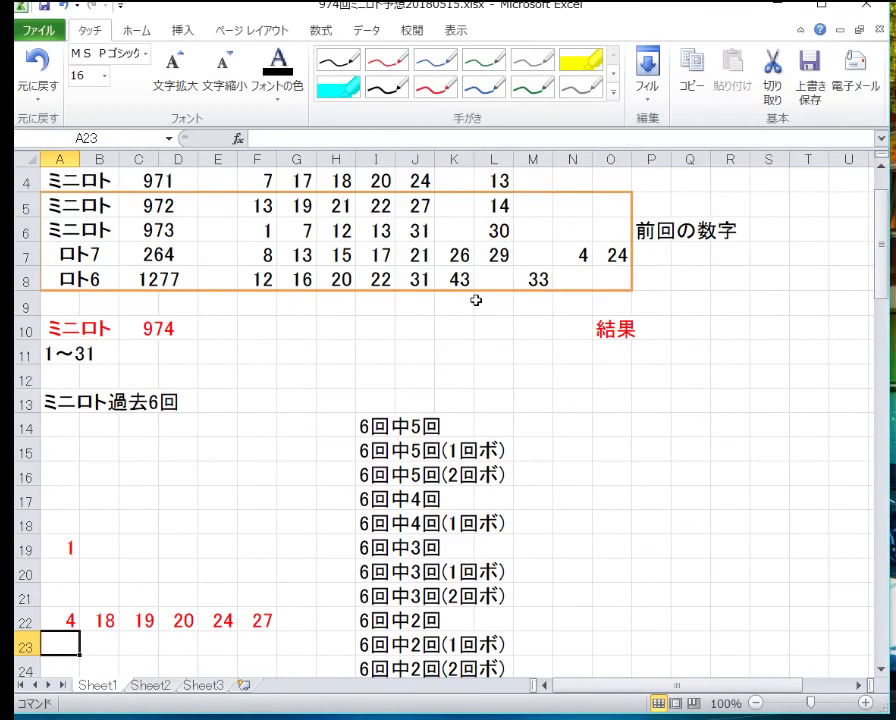
{"action": "type", "text": "7"}
{"action": "key", "text": "Tab"}
{"action": "type", "text": "13"}
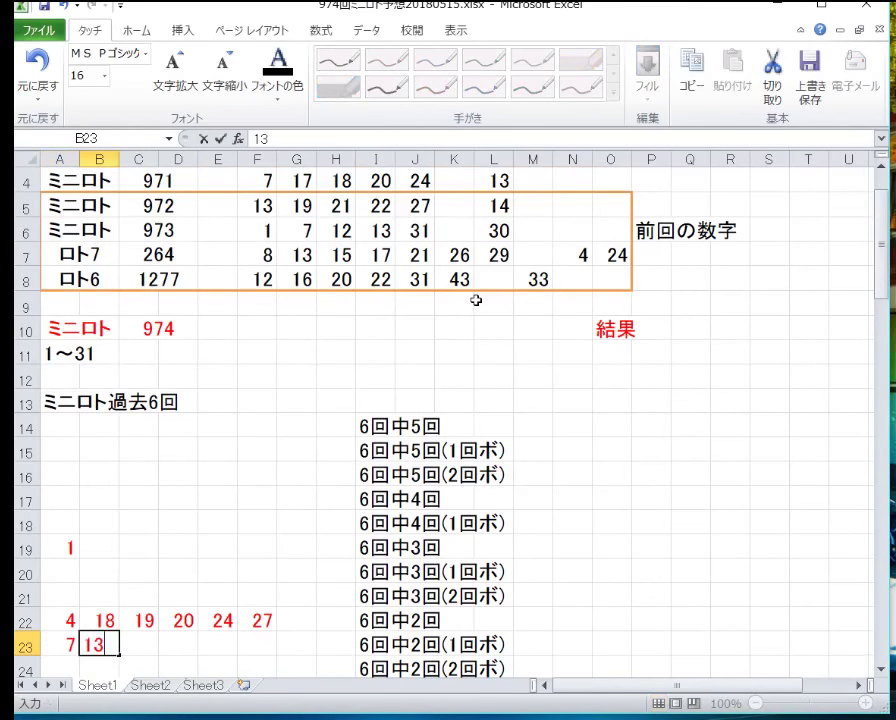
{"action": "key", "text": "Return"}
Examine the mixed ミニロト, ロト7 and ロト6 results in A5:O8 for numbers that repeat across the four draws.
{"action": "key", "text": "Up"}
{"action": "key", "text": "Left"}
{"action": "key", "text": "Up"}
{"action": "key", "text": "Up"}
{"action": "key", "text": "Up"}
{"action": "key", "text": "Up"}
{"action": "key", "text": "Up"}
{"action": "key", "text": "Up"}
{"action": "key", "text": "Up"}
{"action": "key", "text": "Up"}
{"action": "key", "text": "Up"}
{"action": "key", "text": "Up"}
{"action": "key", "text": "Up"}
{"action": "key", "text": "Up"}
{"action": "key", "text": "Up"}
{"action": "key", "text": "Up"}
{"action": "key", "text": "Up"}
{"action": "key", "text": "Up"}
{"action": "key", "text": "Up"}
{"action": "key", "text": "Up"}
{"action": "key", "text": "Up"}
{"action": "key", "text": "Up"}
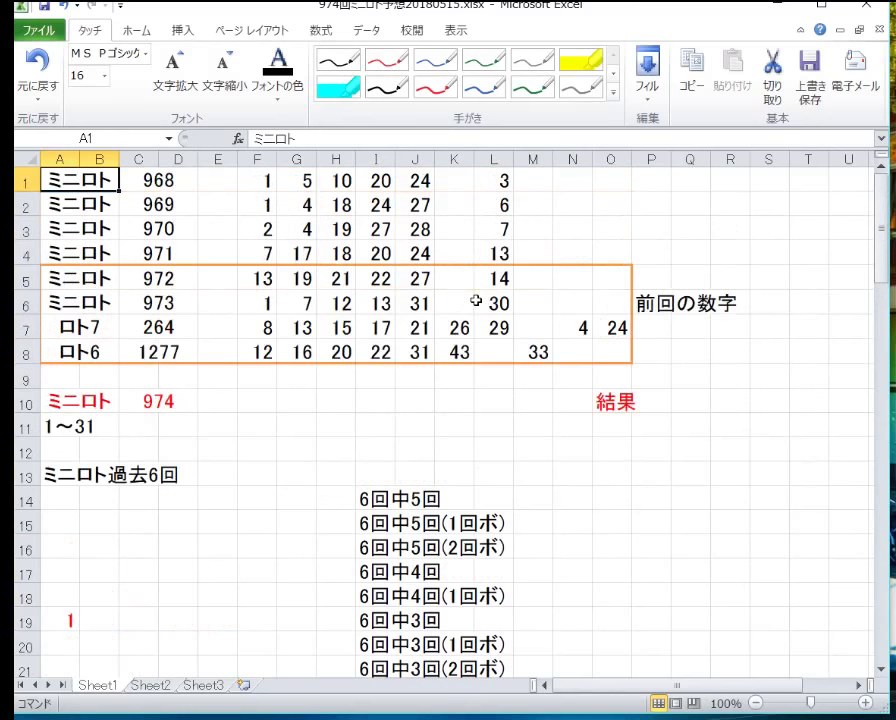
{"action": "left_click_drag", "start_coordinate": [614, 351], "coordinate": [101, 279]}
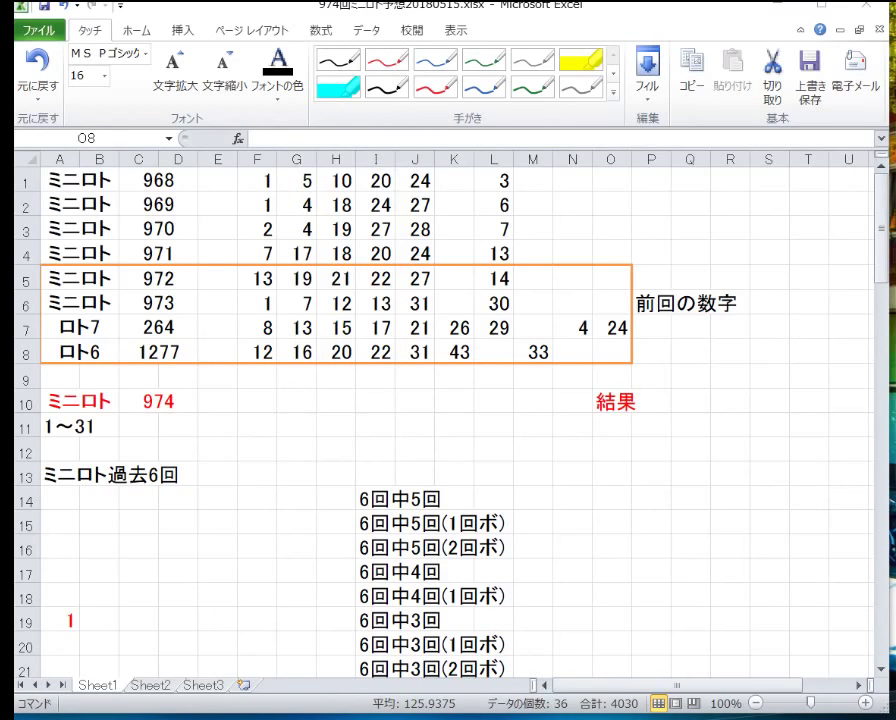
Enter 13 in A27 for the 4回中3回 category of the 混合過去4回 section.
{"action": "left_click", "coordinate": [138, 526]}
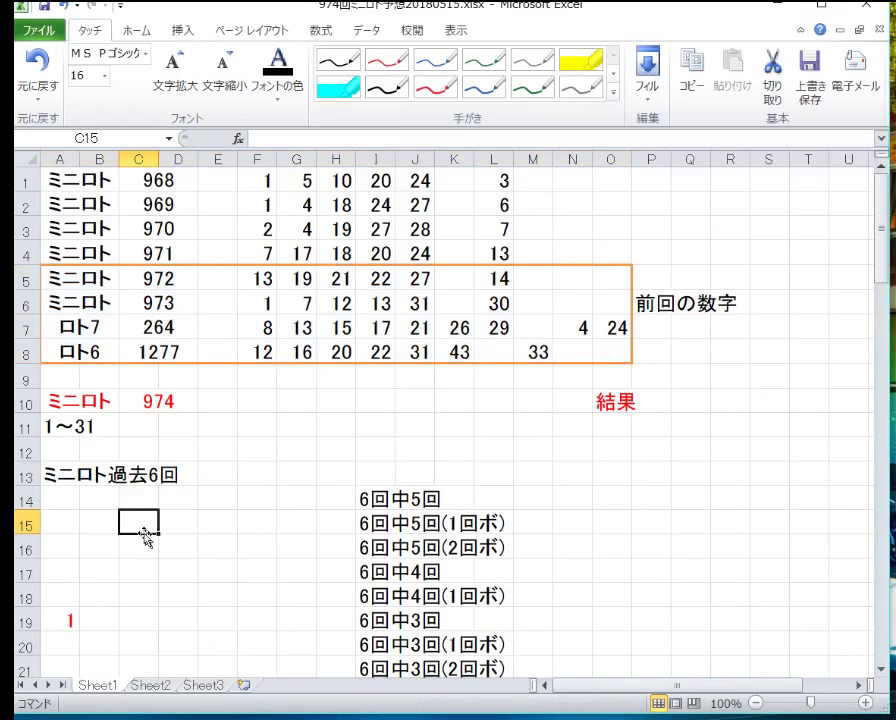
{"action": "key", "text": "Down"}
{"action": "key", "text": "Down"}
{"action": "key", "text": "Down"}
{"action": "key", "text": "Down"}
{"action": "key", "text": "Down"}
{"action": "key", "text": "Down"}
{"action": "key", "text": "Down"}
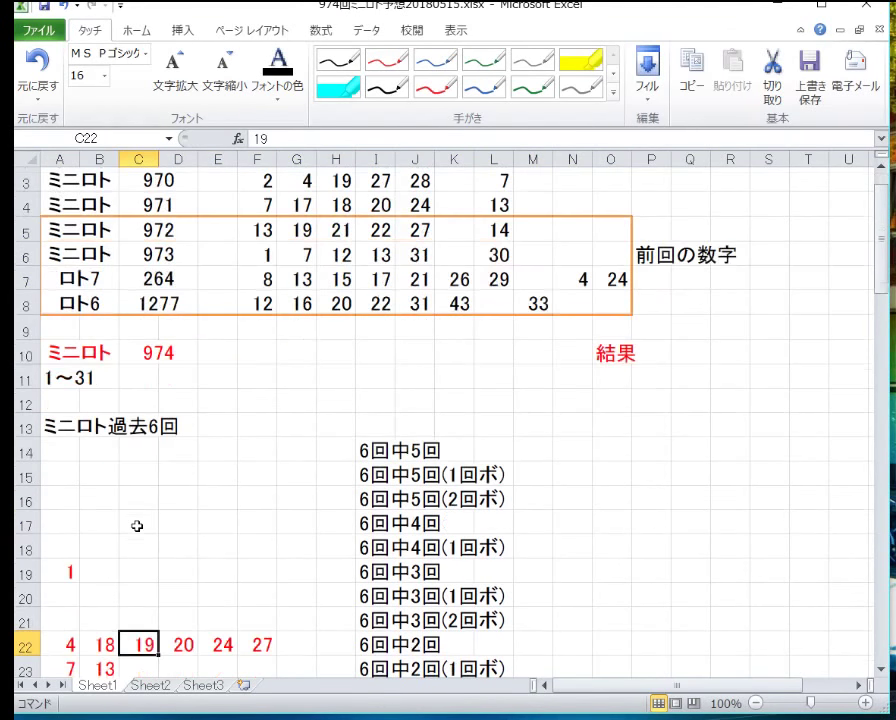
{"action": "key", "text": "Left"}
{"action": "key", "text": "Left"}
{"action": "key", "text": "Down"}
{"action": "key", "text": "Down"}
{"action": "key", "text": "Down"}
{"action": "key", "text": "Down"}
{"action": "key", "text": "Down"}
{"action": "key", "text": "Down"}
{"action": "key", "text": "Down"}
{"action": "key", "text": "Down"}
{"action": "key", "text": "Down"}
{"action": "key", "text": "Down"}
{"action": "key", "text": "Down"}
{"action": "key", "text": "Down"}
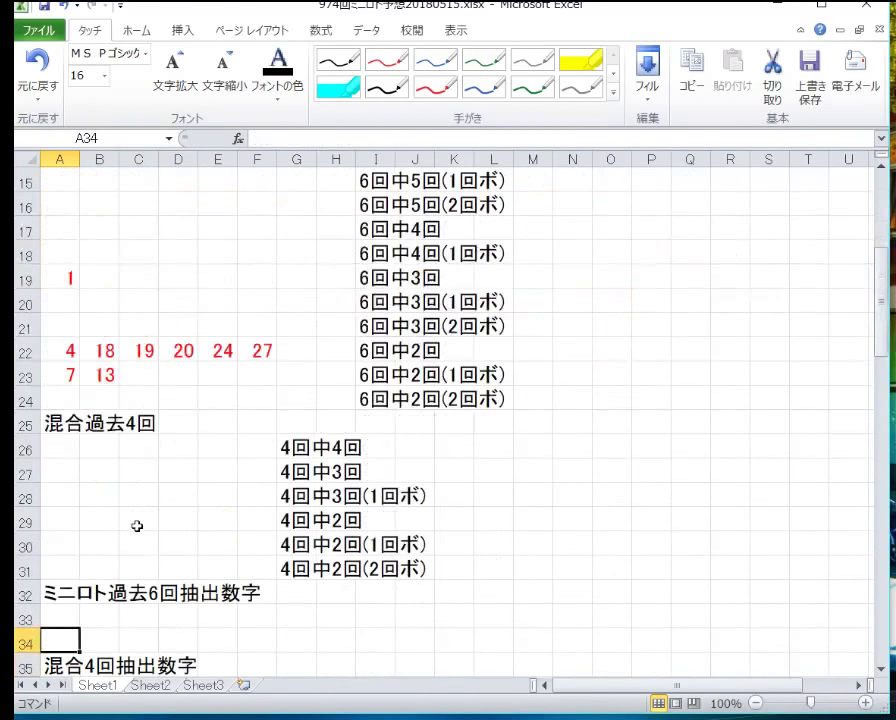
{"action": "key", "text": "Up"}
{"action": "key", "text": "Up"}
{"action": "key", "text": "Up"}
{"action": "key", "text": "Up"}
{"action": "key", "text": "Up"}
{"action": "key", "text": "Up"}
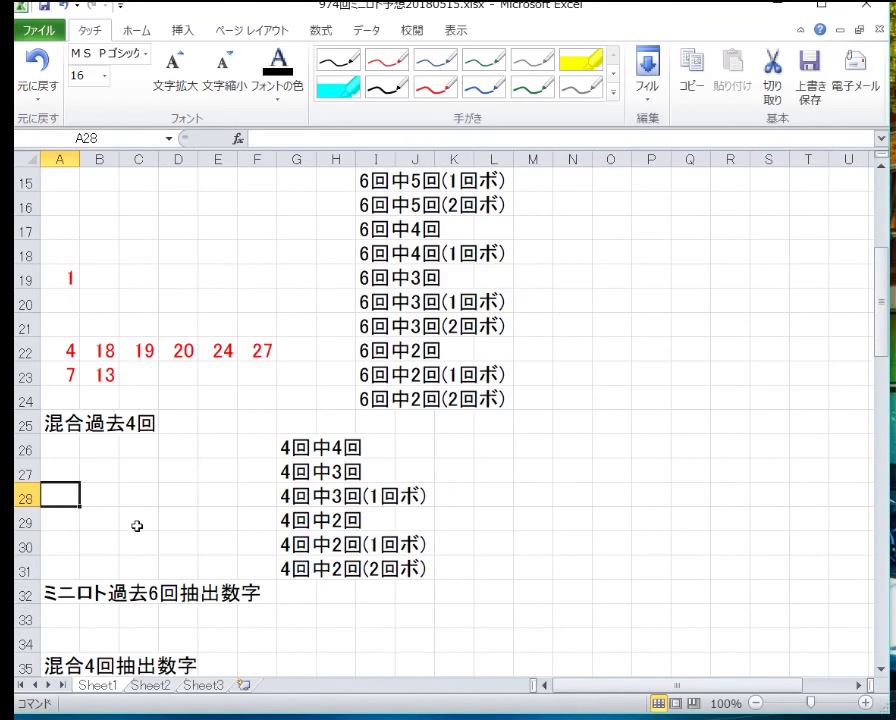
{"action": "key", "text": "Down"}
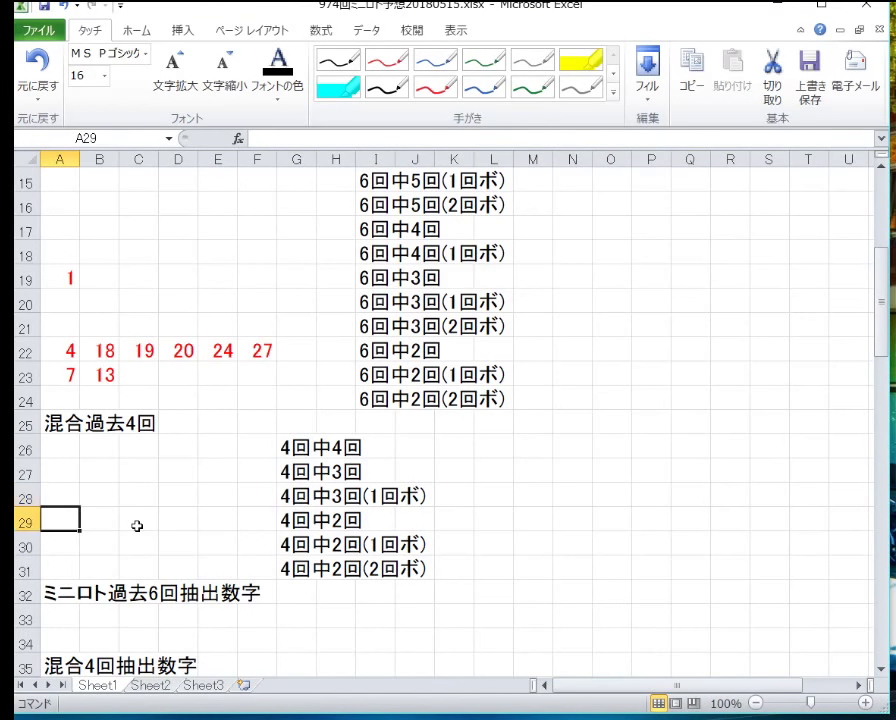
{"action": "key", "text": "Up"}
{"action": "key", "text": "Up"}
{"action": "type", "text": "13"}
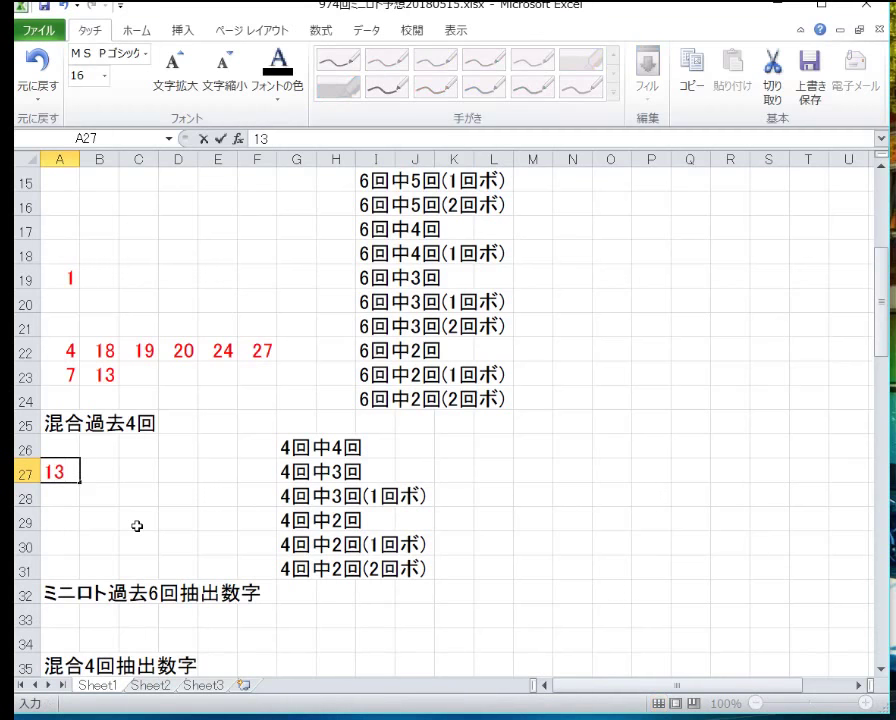
{"action": "key", "text": "Return"}
Enter 31 in A29 for the 4回中2回 category of the 混合過去4回 section.
{"action": "key", "text": "Down"}
{"action": "key", "text": "Down"}
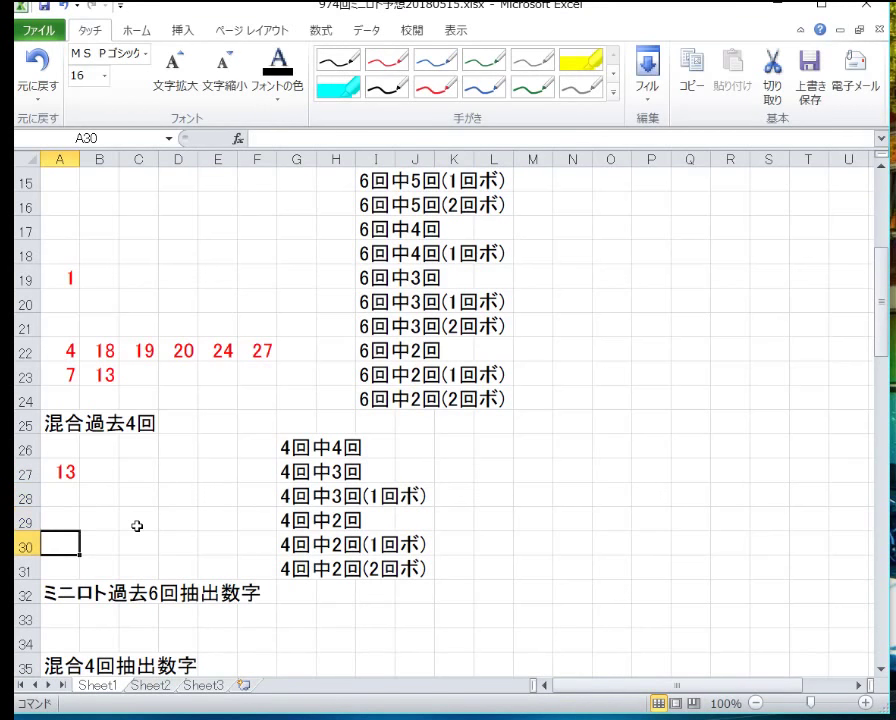
{"action": "key", "text": "Up"}
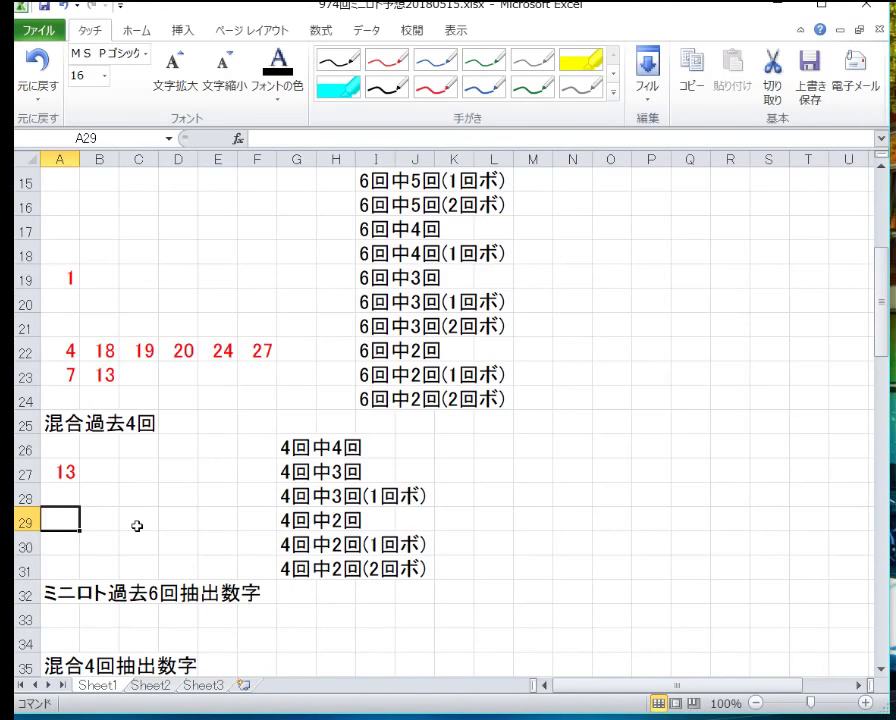
{"action": "type", "text": "31"}
{"action": "key", "text": "Return"}
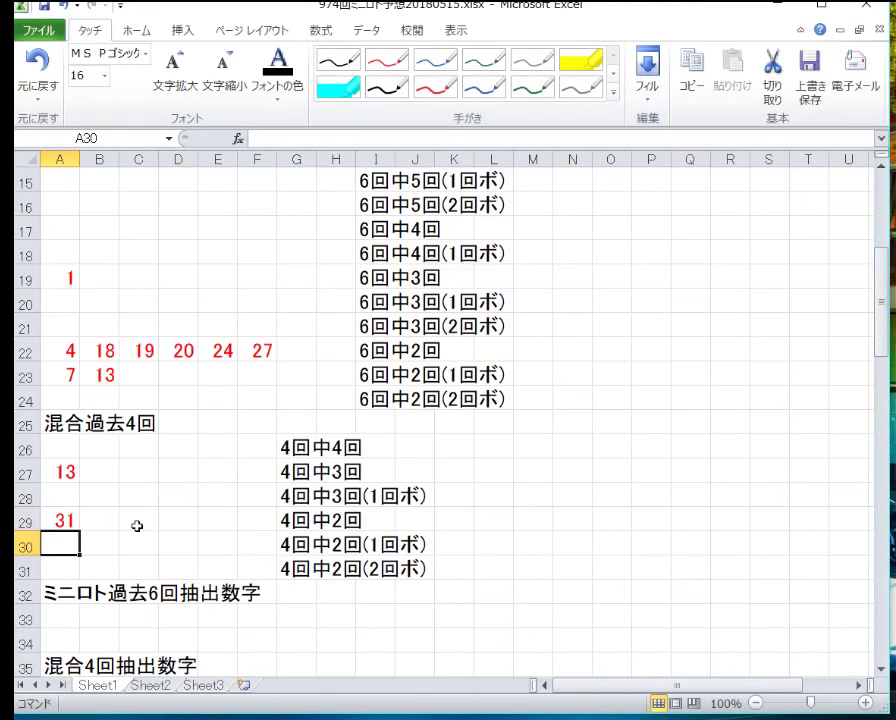
Start the ミニロト過去6回抽出数字 list by entering 1, 2, 3 and 4 in A33:D33.
{"action": "key", "text": "Down"}
{"action": "key", "text": "Down"}
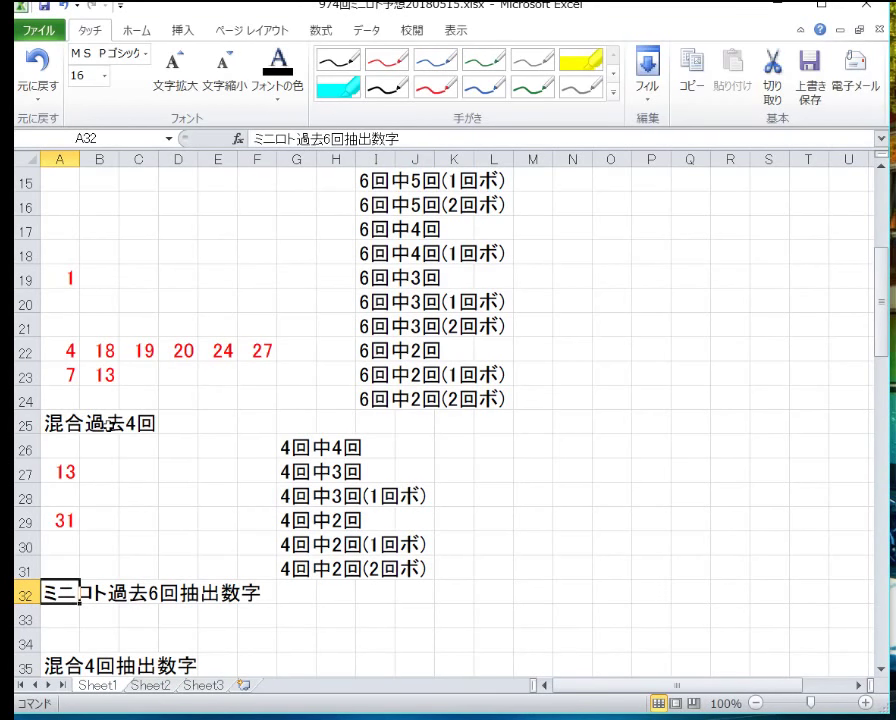
{"action": "scroll", "coordinate": [316, 473], "scroll_direction": "down", "scroll_amount": 2}
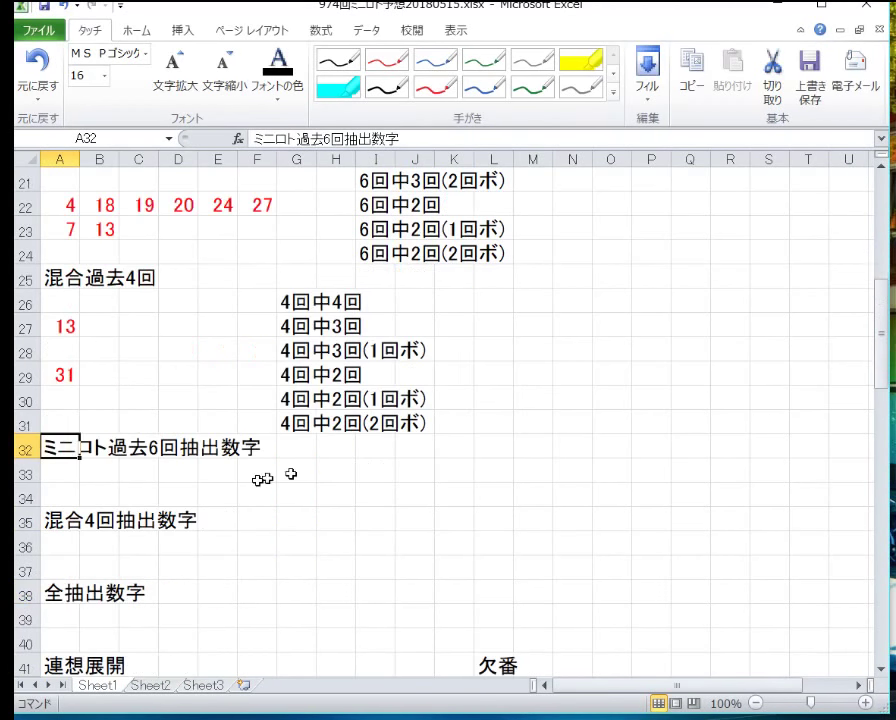
{"action": "left_click_drag", "start_coordinate": [262, 473], "coordinate": [234, 470]}
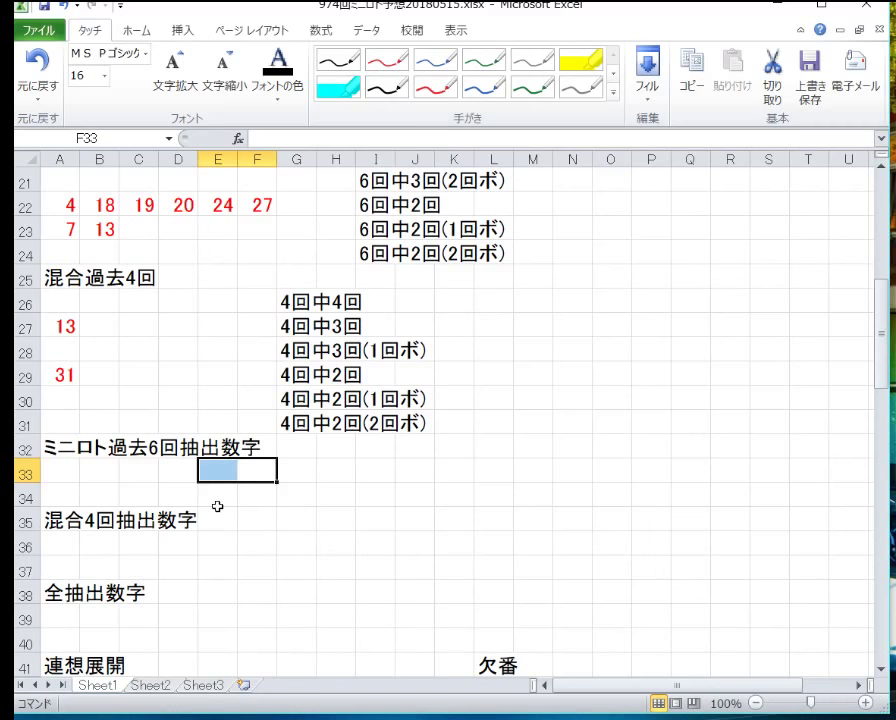
{"action": "key", "text": "Left"}
{"action": "key", "text": "Left"}
{"action": "key", "text": "Left"}
{"action": "key", "text": "Left"}
{"action": "key", "text": "Left"}
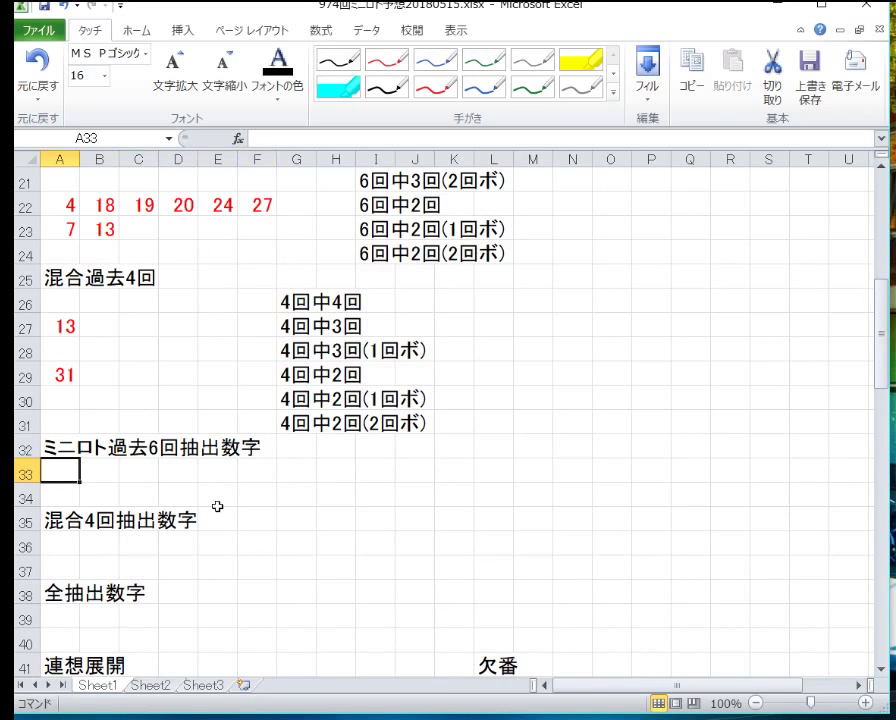
{"action": "type", "text": "1"}
{"action": "key", "text": "Tab"}
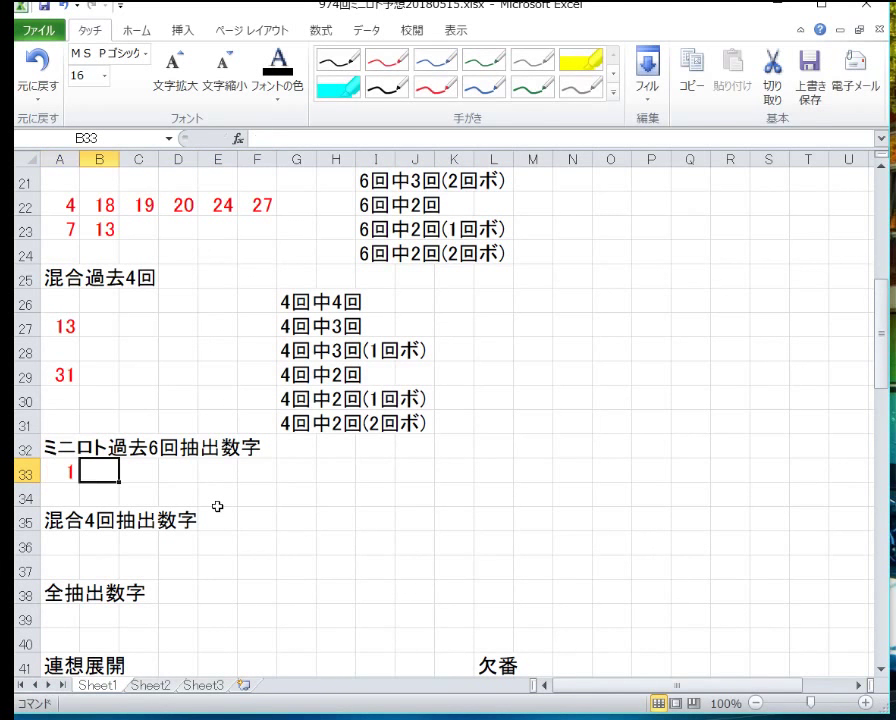
{"action": "type", "text": "2"}
{"action": "key", "text": "Tab"}
{"action": "type", "text": "3"}
{"action": "key", "text": "Tab"}
{"action": "type", "text": "4"}
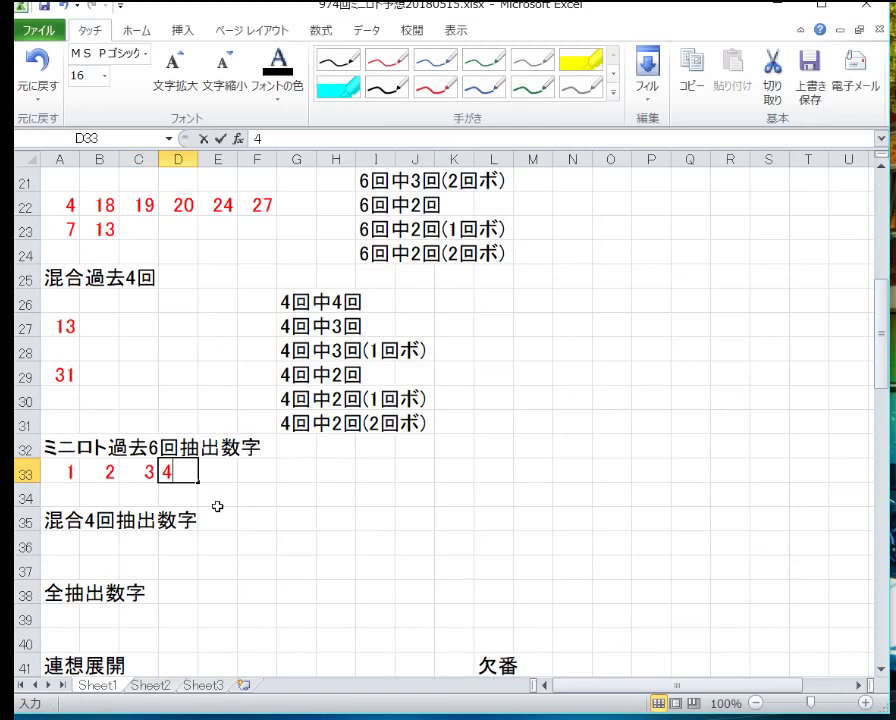
{"action": "key", "text": "Tab"}
Continue the ミニロト過去6回抽出数字 row with 5, 6, 7, 10 and 12 in E33:I33.
{"action": "type", "text": "5"}
{"action": "key", "text": "Tab"}
{"action": "type", "text": "6"}
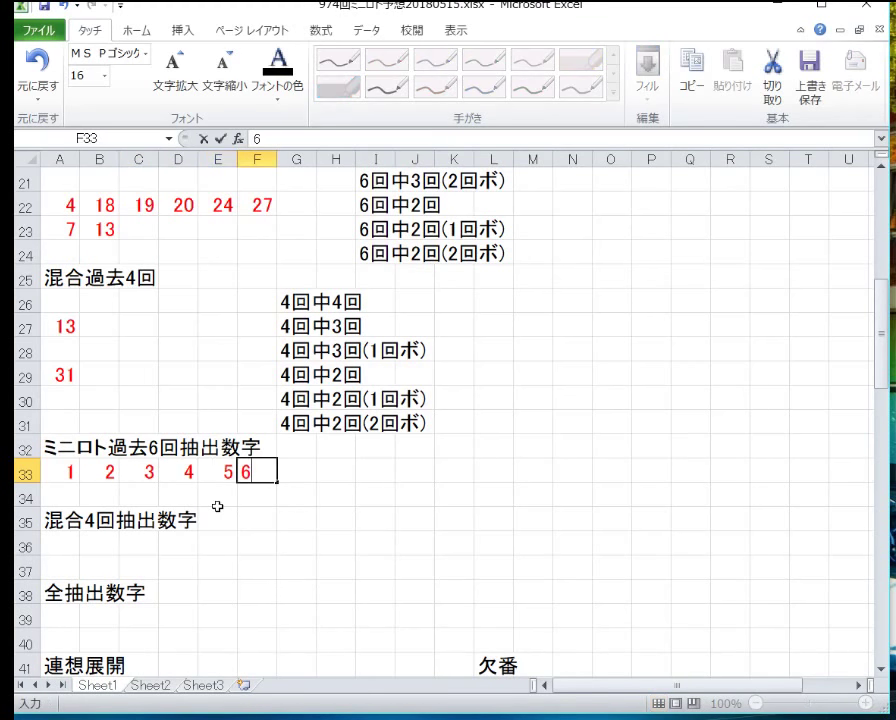
{"action": "key", "text": "Tab"}
{"action": "type", "text": "7"}
{"action": "key", "text": "Tab"}
{"action": "type", "text": "10"}
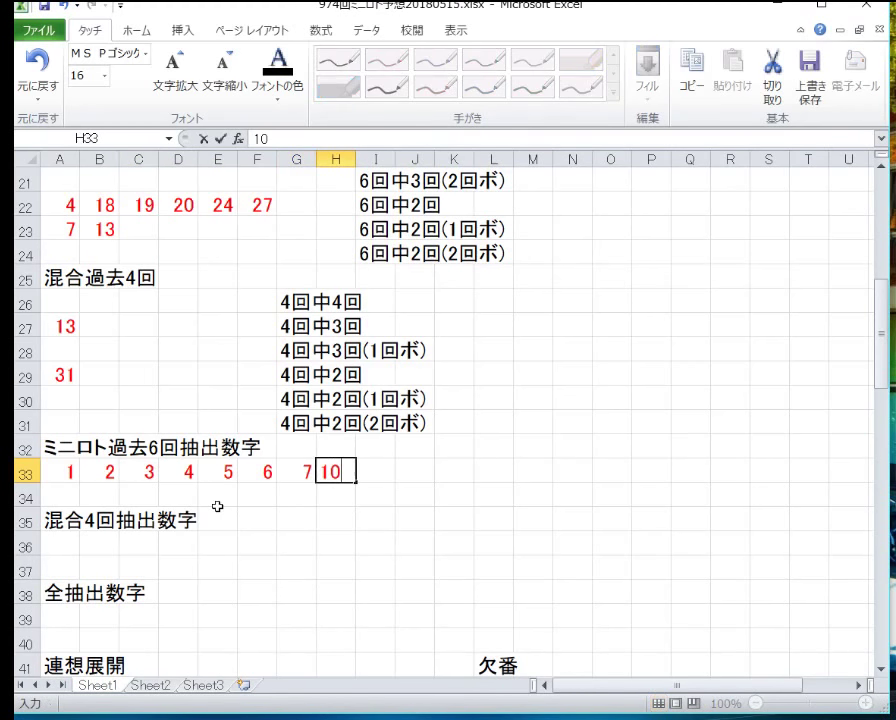
{"action": "key", "text": "Tab"}
{"action": "type", "text": "12"}
{"action": "key", "text": "Tab"}
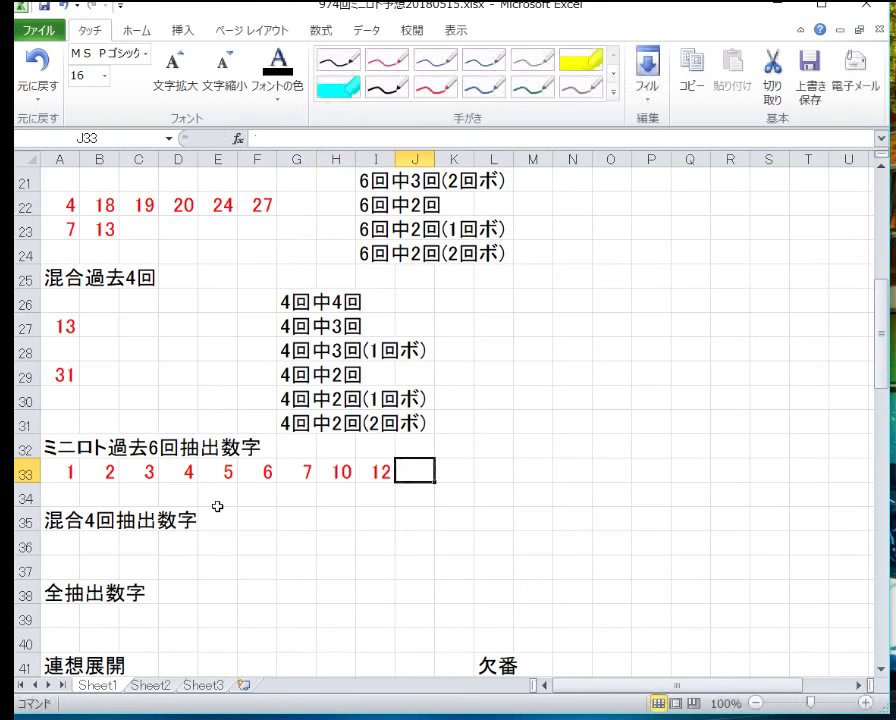
Complete row 33 of the ミニロト過去6回抽出数字 list with 13, 14, 17, 18 and 19 in J33:N33.
{"action": "type", "text": "13"}
{"action": "key", "text": "Tab"}
{"action": "type", "text": "14"}
{"action": "key", "text": "Tab"}
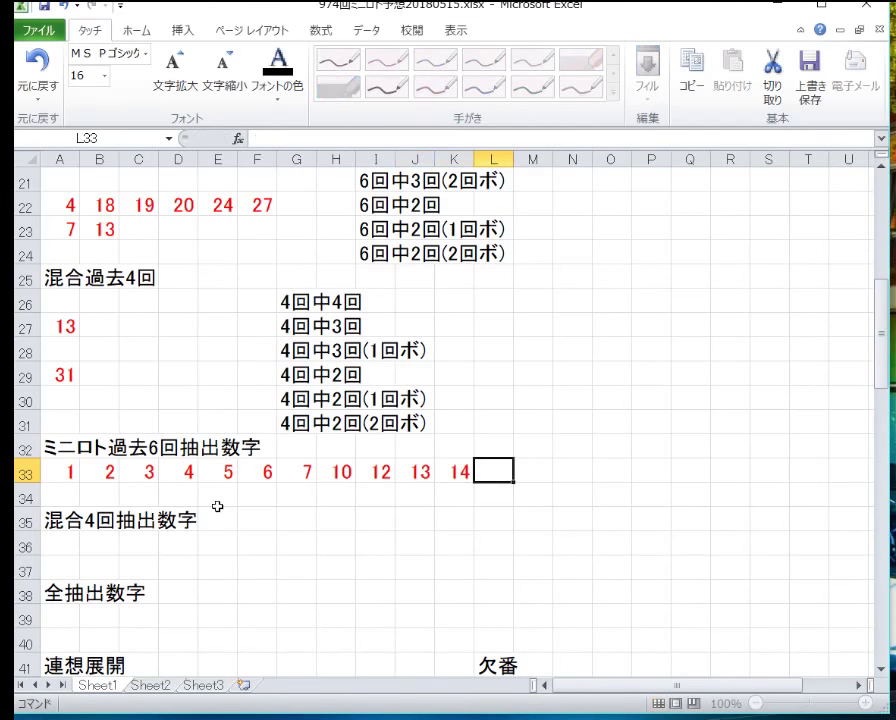
{"action": "type", "text": "17"}
{"action": "key", "text": "Tab"}
{"action": "type", "text": "18"}
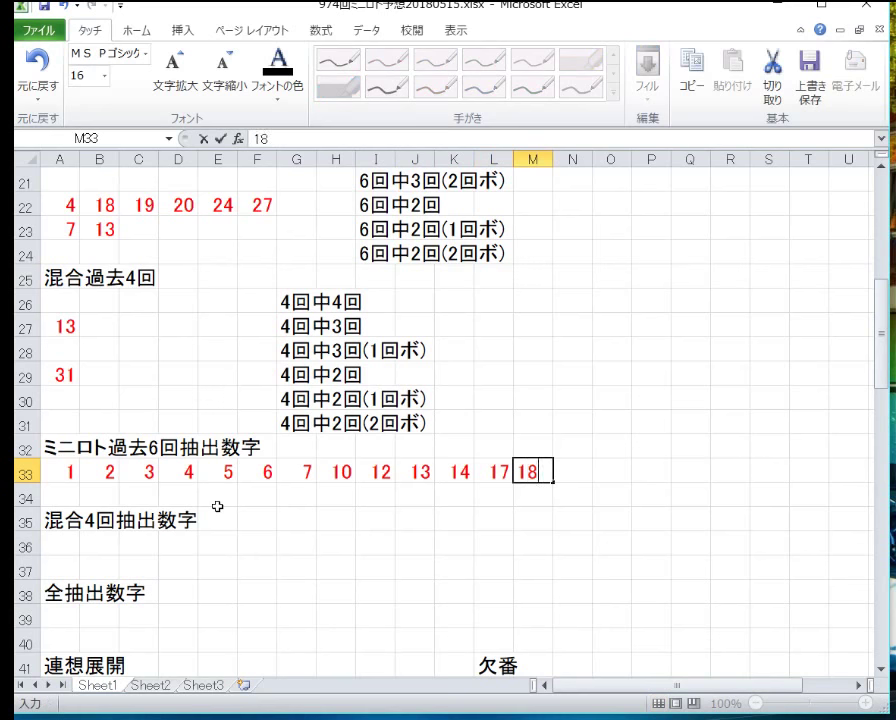
{"action": "key", "text": "Tab"}
{"action": "type", "text": "19"}
{"action": "key", "text": "Down"}
Enter 20, 21, 22 and 24 in A34:D34 as the second row of ミニロト過去6回抽出数字.
{"action": "key", "text": "Left"}
{"action": "key", "text": "Left"}
{"action": "key", "text": "Left"}
{"action": "key", "text": "Left"}
{"action": "key", "text": "Left"}
{"action": "key", "text": "Left"}
{"action": "key", "text": "Left"}
{"action": "key", "text": "Left"}
{"action": "key", "text": "Left"}
{"action": "key", "text": "Left"}
{"action": "key", "text": "Left"}
{"action": "key", "text": "Left"}
{"action": "key", "text": "Left"}
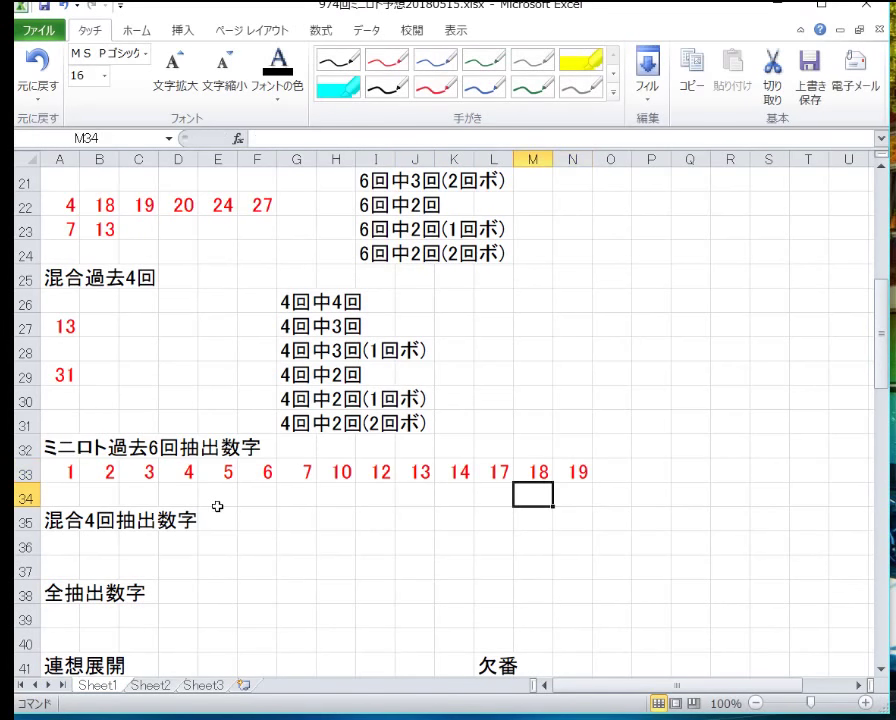
{"action": "type", "text": "20"}
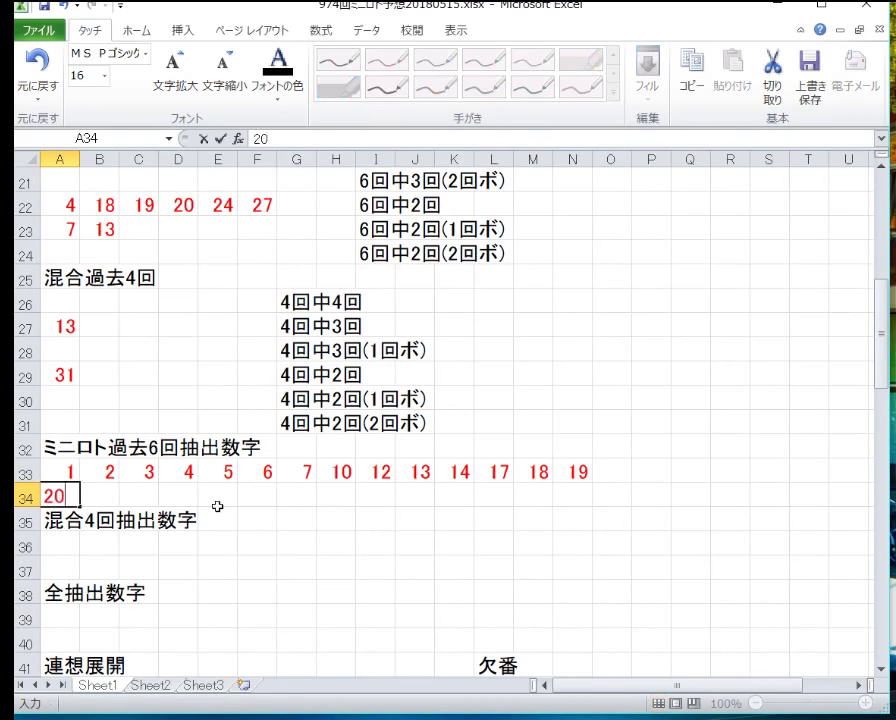
{"action": "key", "text": "Tab"}
{"action": "type", "text": "21"}
{"action": "key", "text": "Tab"}
{"action": "type", "text": "22"}
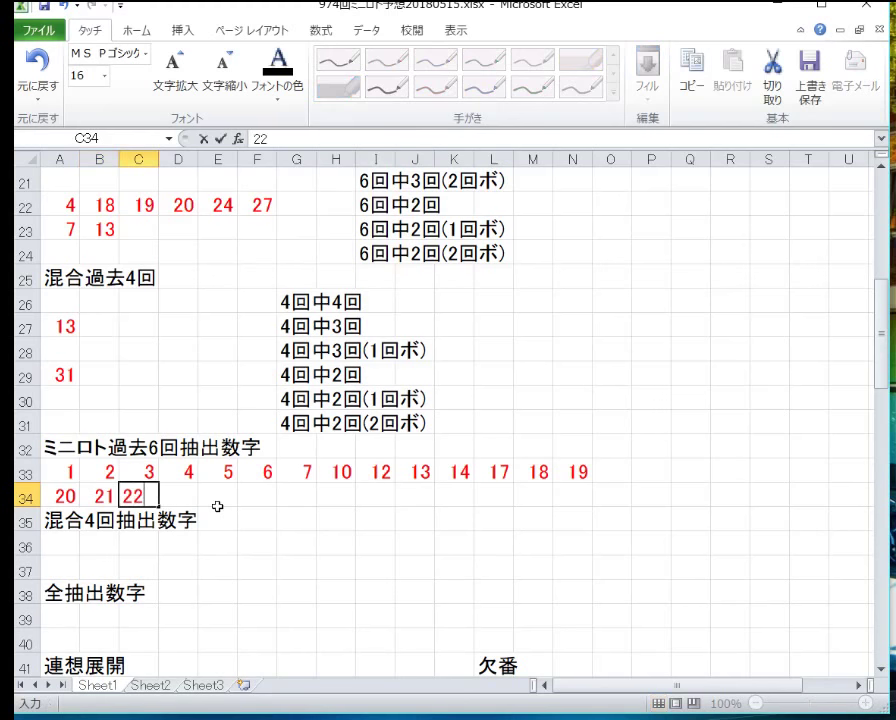
{"action": "key", "text": "Tab"}
{"action": "type", "text": "24"}
{"action": "key", "text": "Tab"}
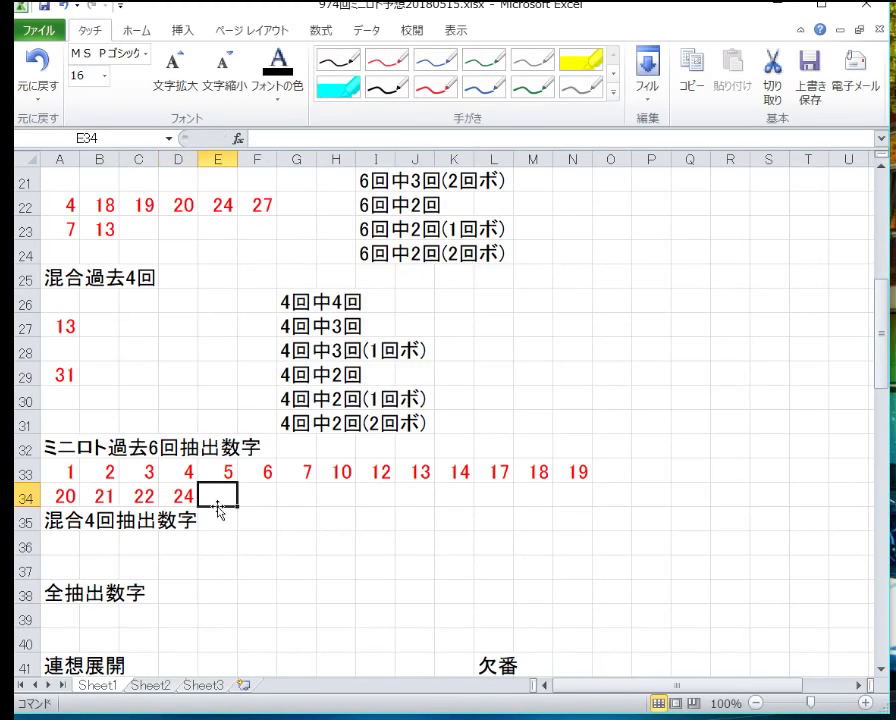
Finish the ミニロト過去6回抽出数字 list with 27, 28, 30 and 31 in E34:H34.
{"action": "type", "text": "27"}
{"action": "key", "text": "Tab"}
{"action": "type", "text": "28"}
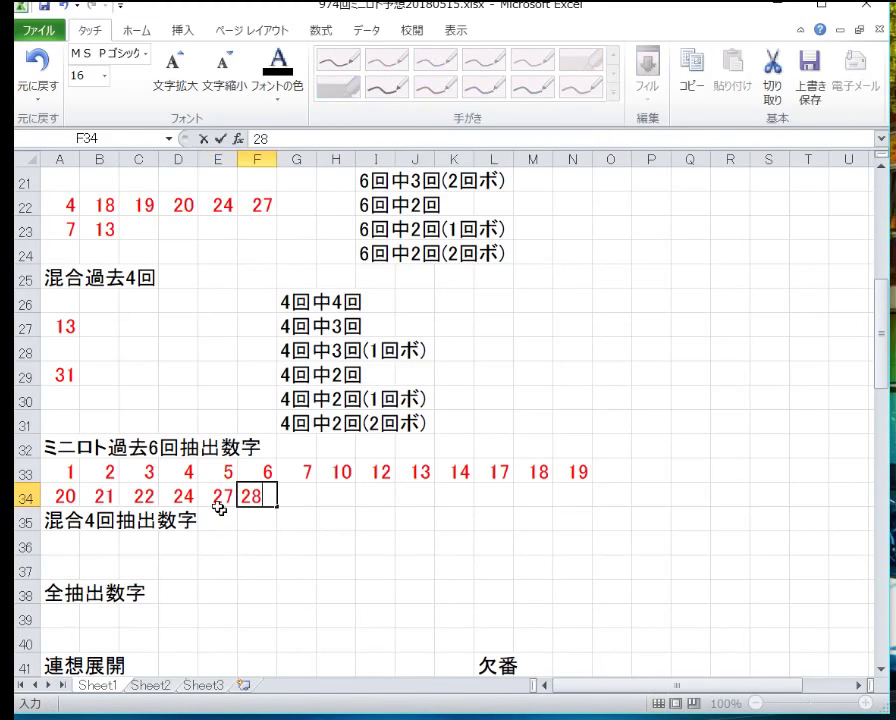
{"action": "key", "text": "Tab"}
{"action": "type", "text": "30"}
{"action": "key", "text": "Tab"}
{"action": "type", "text": "33"}
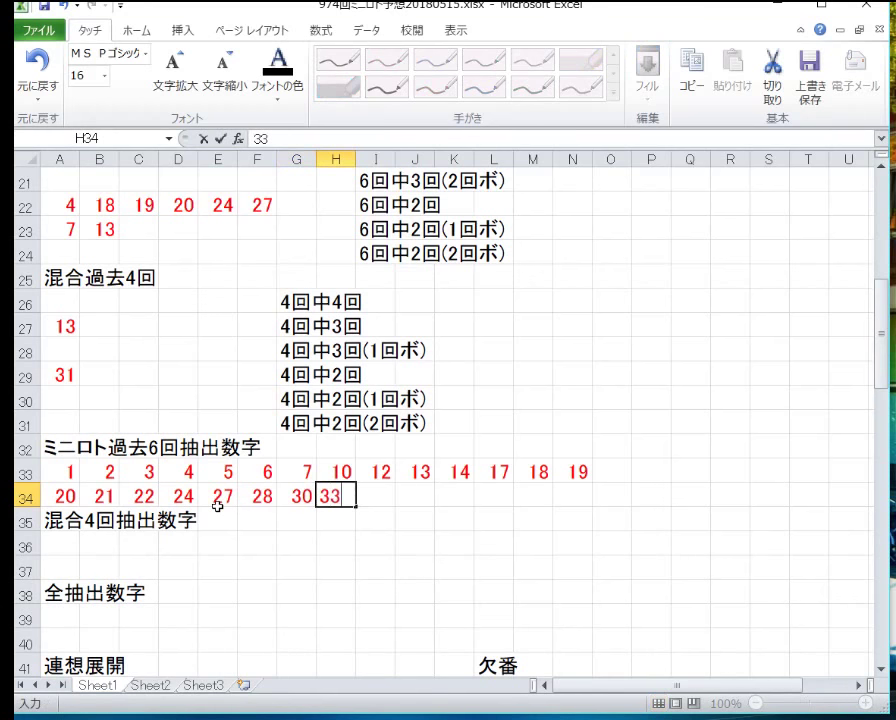
{"action": "key", "text": "Return"}
Start the 混合4回抽出数字 list by entering 1, 7, 8 and 12 in A36:D36.
{"action": "key", "text": "Left"}
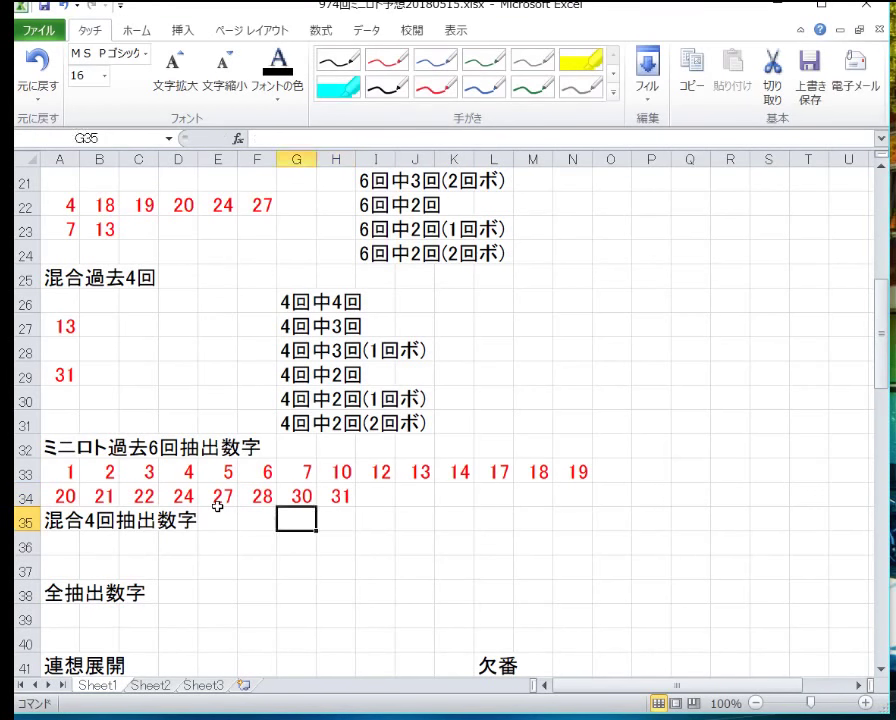
{"action": "key", "text": "Home"}
{"action": "key", "text": "Down"}
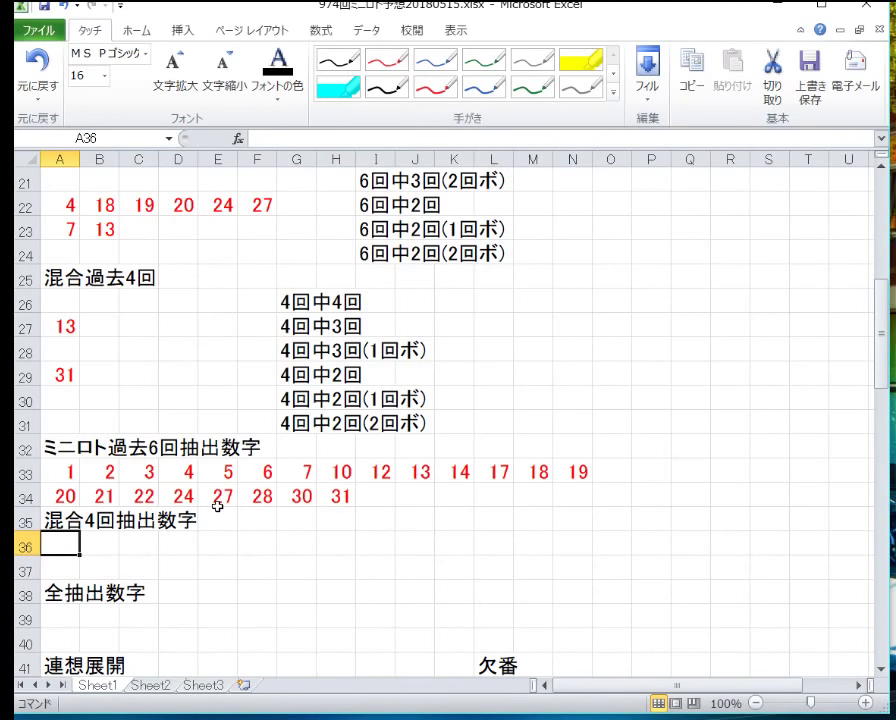
{"action": "type", "text": "1"}
{"action": "key", "text": "Tab"}
{"action": "type", "text": "7"}
{"action": "key", "text": "Tab"}
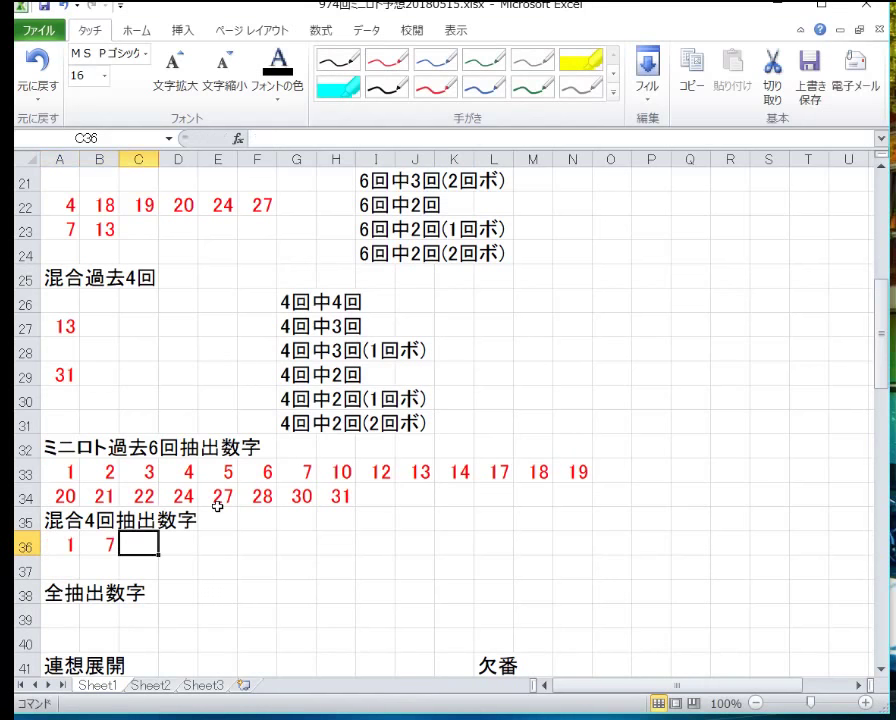
{"action": "type", "text": "8"}
{"action": "key", "text": "Tab"}
{"action": "type", "text": "12"}
{"action": "key", "text": "Tab"}
Complete row 36 of the 混合4回抽出数字 list with 13, 15, 17 and 19 in E36:H36.
{"action": "type", "text": "2"}
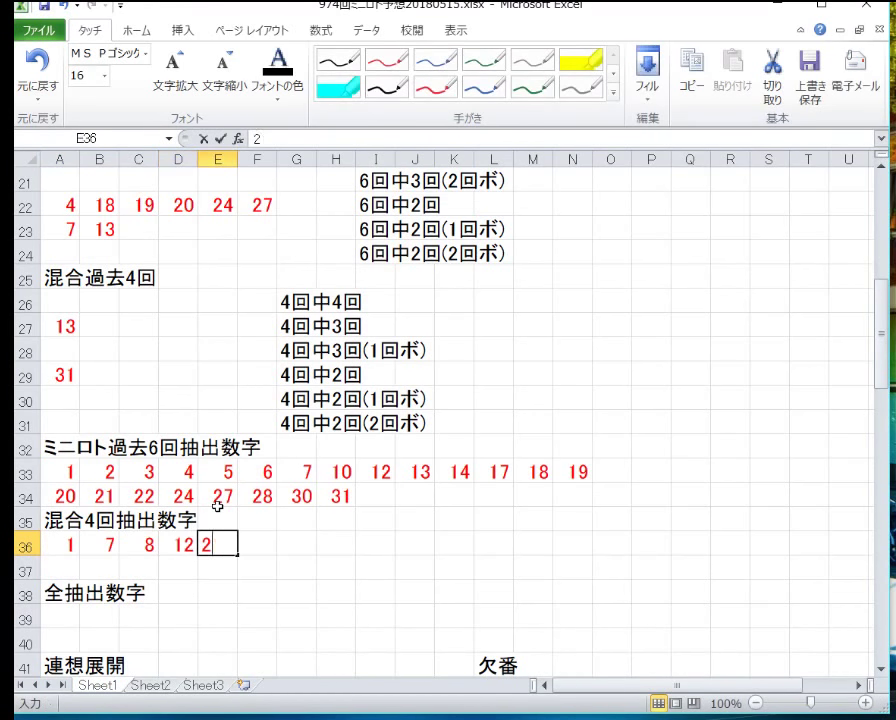
{"action": "type", "text": "1"}
{"action": "key", "text": "BackSpace"}
{"action": "key", "text": "BackSpace"}
{"action": "type", "text": "13"}
{"action": "key", "text": "Tab"}
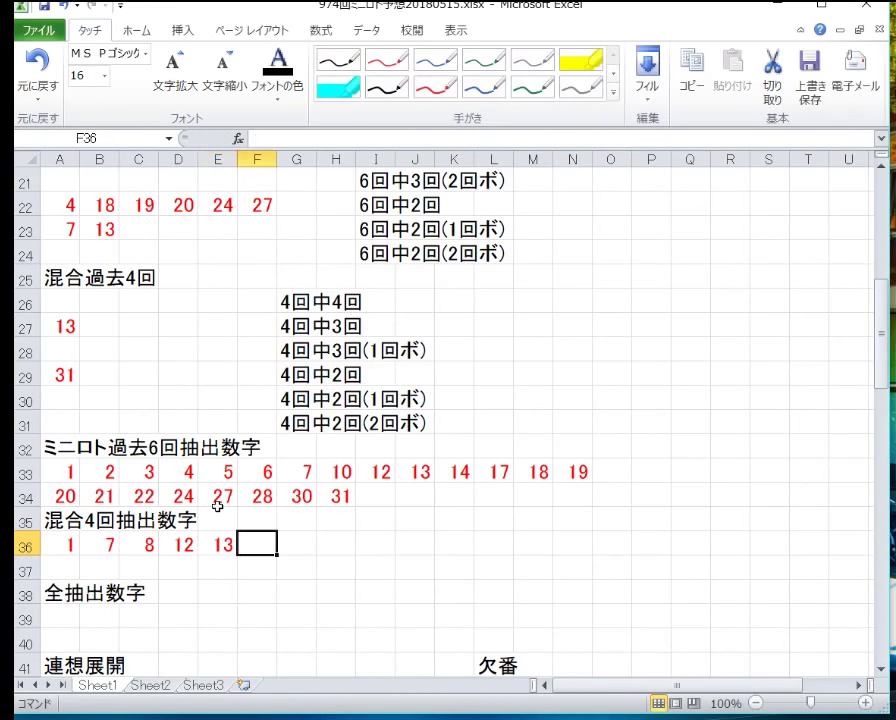
{"action": "type", "text": "15"}
{"action": "key", "text": "Tab"}
{"action": "type", "text": "17"}
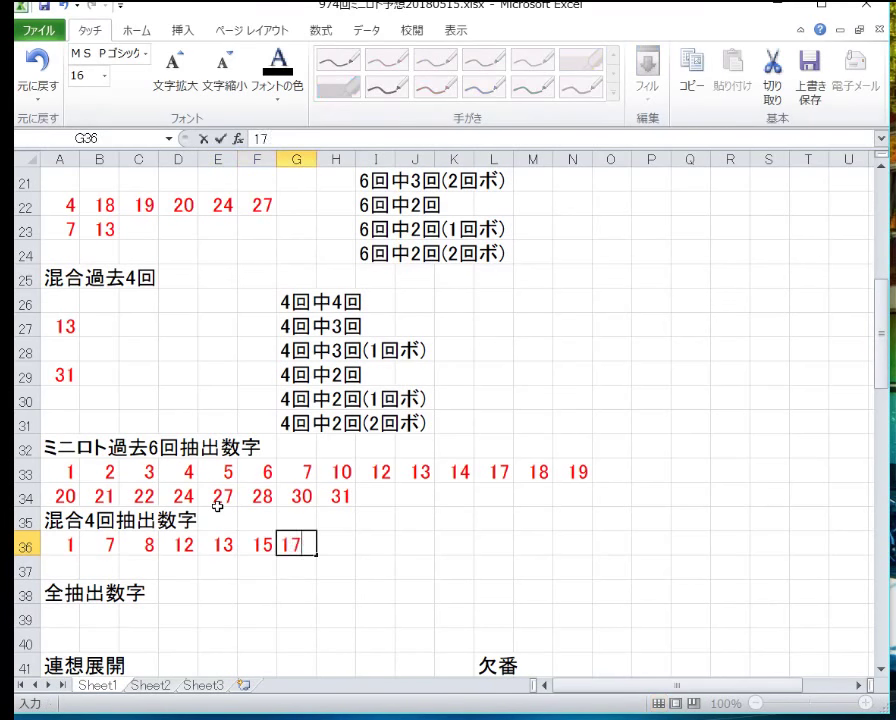
{"action": "key", "text": "Tab"}
{"action": "type", "text": "19"}
{"action": "key", "text": "Tab"}
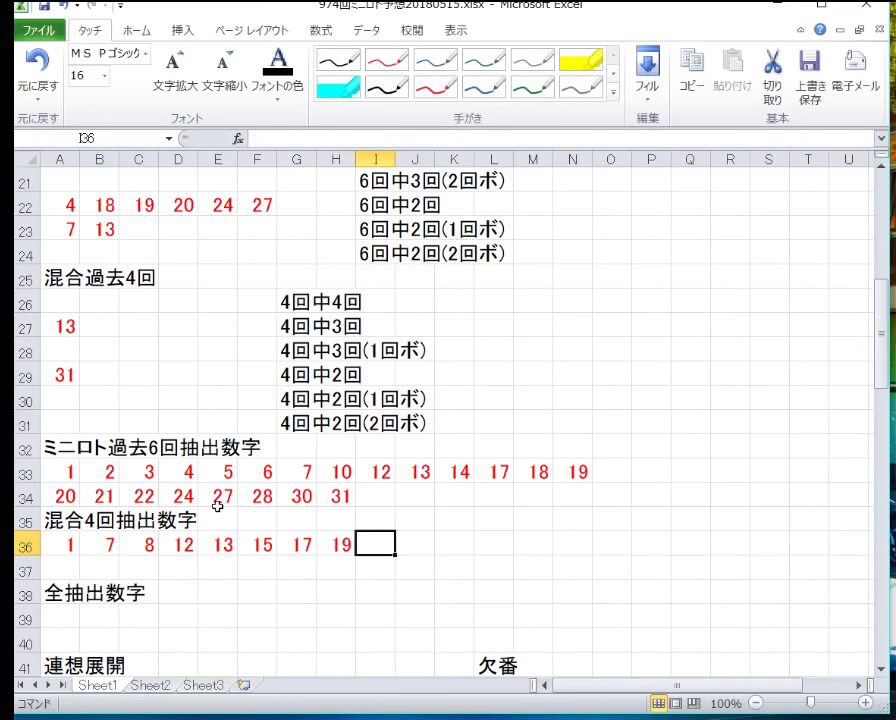
Enter 20, 21, 22 and 24 in A37:D37 as the second row of 混合4回抽出数字.
{"action": "key", "text": "Down"}
{"action": "key", "text": "Left"}
{"action": "key", "text": "Home"}
{"action": "type", "text": "2"}
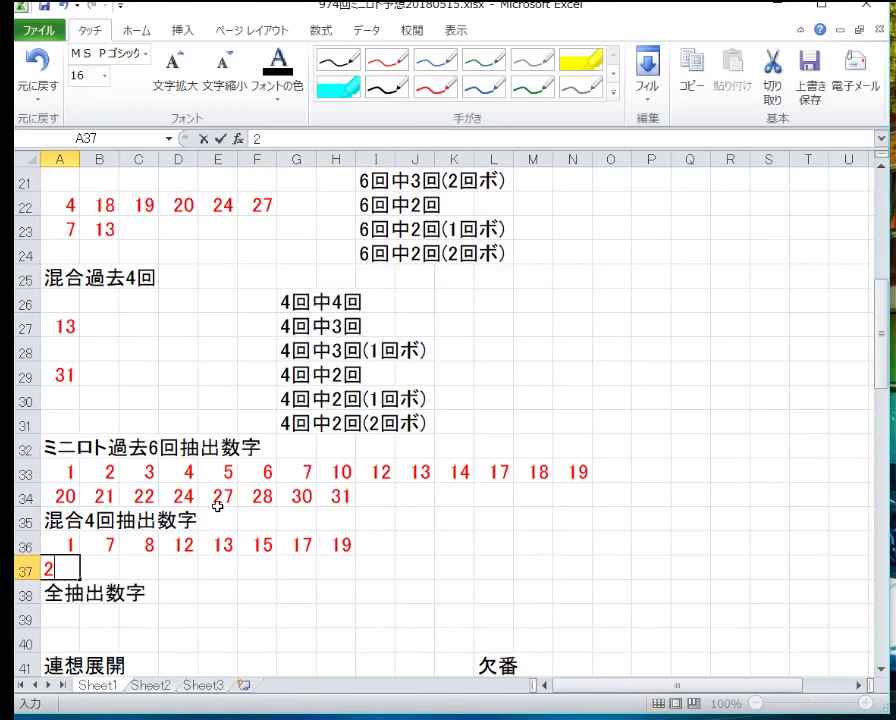
{"action": "type", "text": "0"}
{"action": "key", "text": "Tab"}
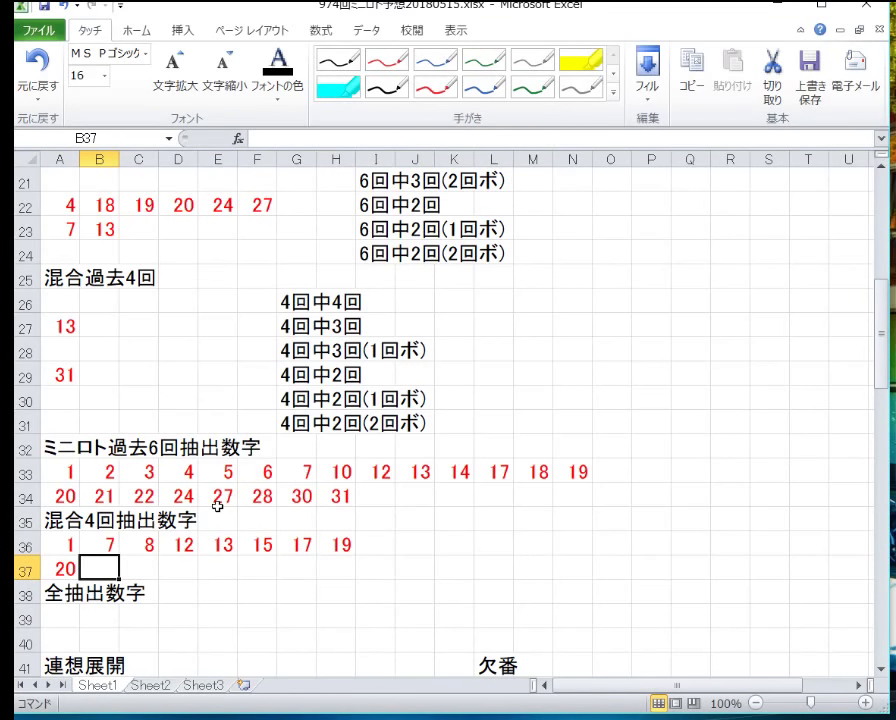
{"action": "type", "text": "21"}
{"action": "key", "text": "Tab"}
{"action": "type", "text": "22"}
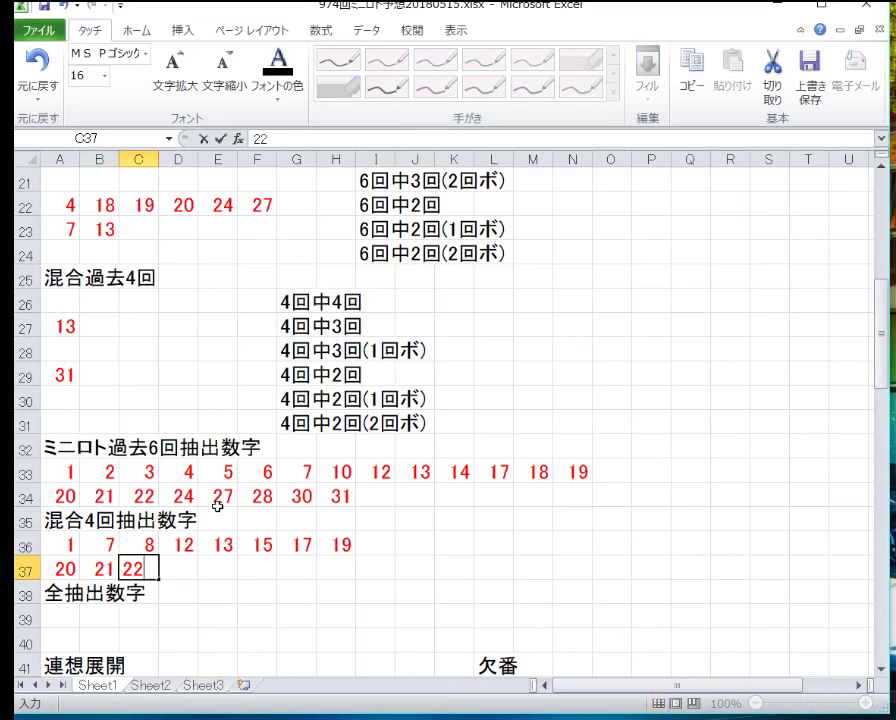
{"action": "key", "text": "Tab"}
{"action": "type", "text": "24"}
{"action": "key", "text": "Tab"}
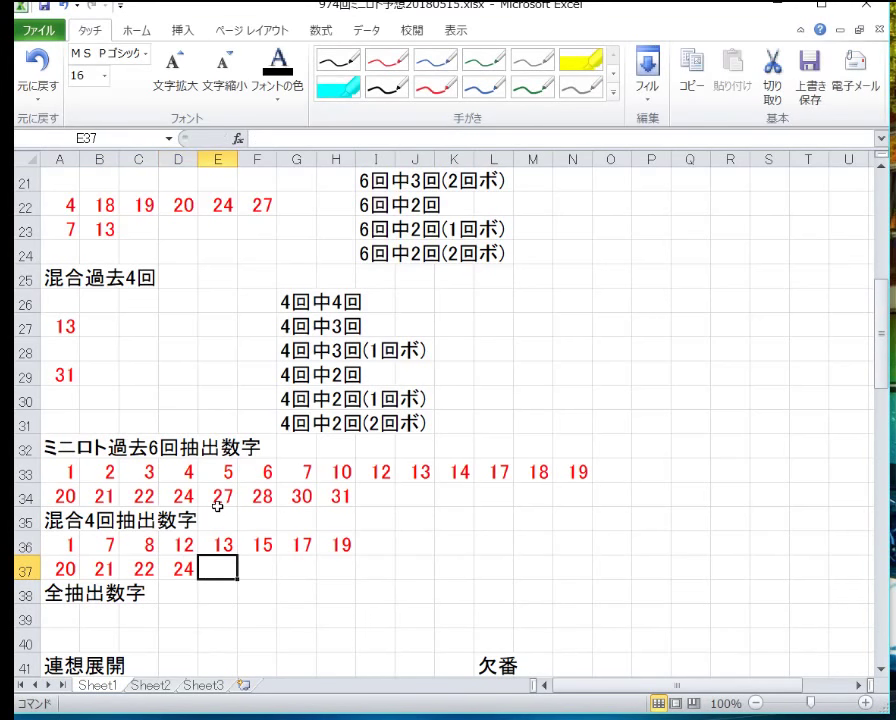
Continue the second row of 混合4回抽出数字 with 26, 27, 29 and 30 in E37:H37.
{"action": "type", "text": "26"}
{"action": "key", "text": "Tab"}
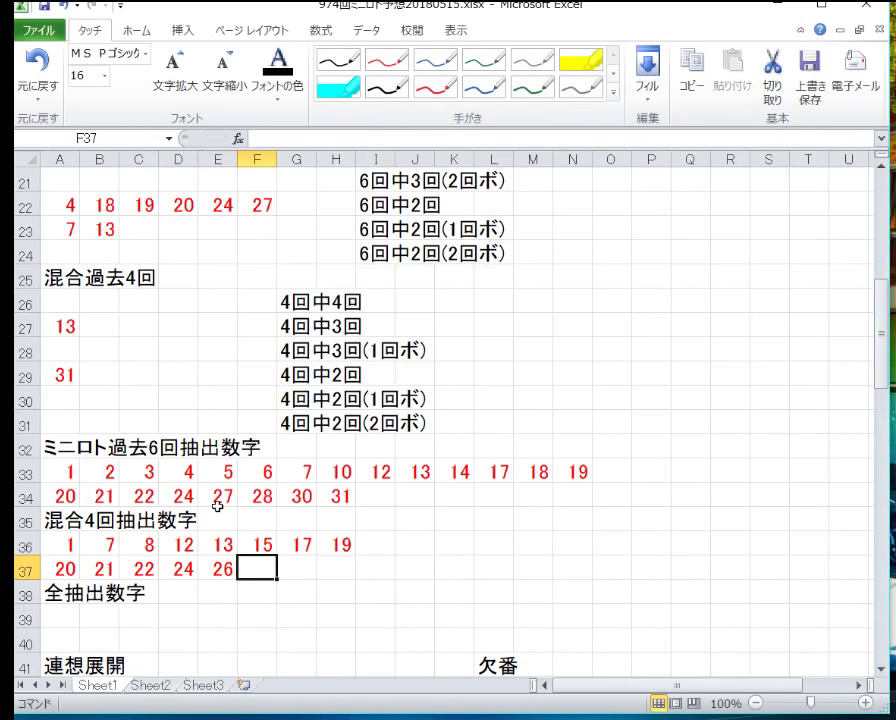
{"action": "type", "text": "27"}
{"action": "key", "text": "Tab"}
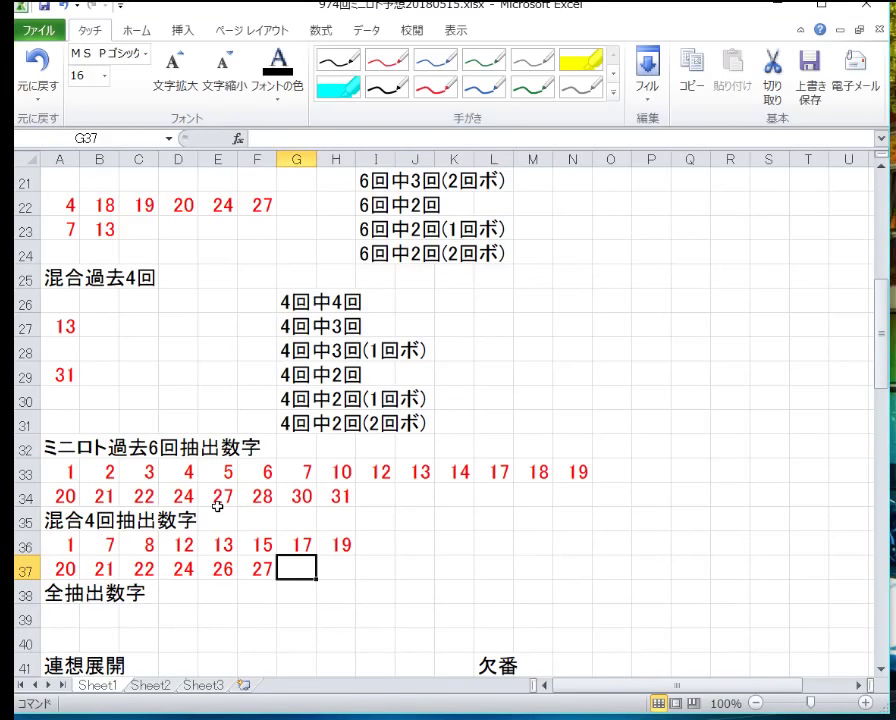
{"action": "type", "text": "29"}
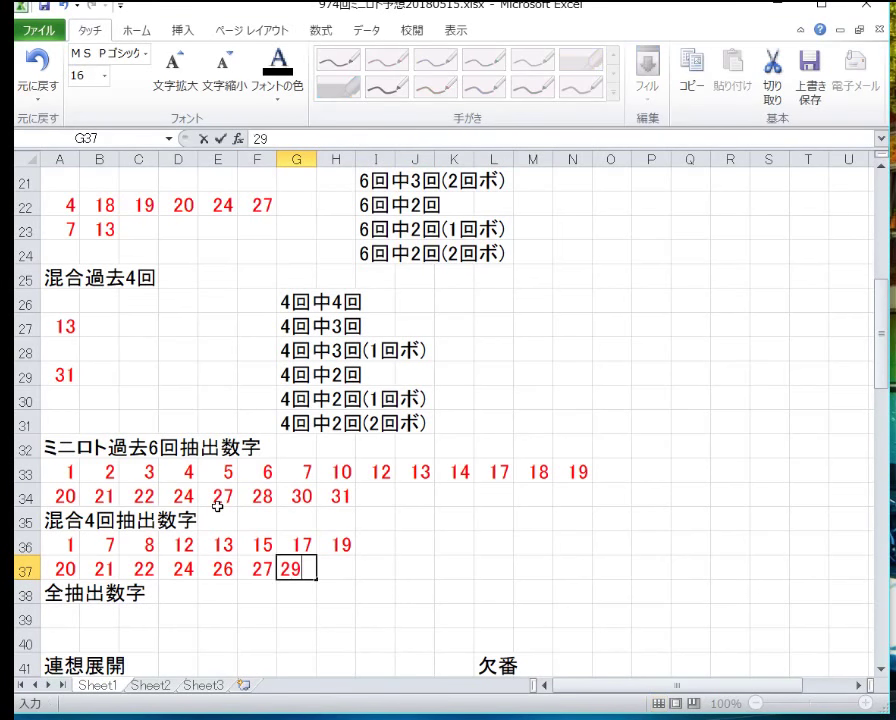
{"action": "key", "text": "Tab"}
{"action": "type", "text": "30"}
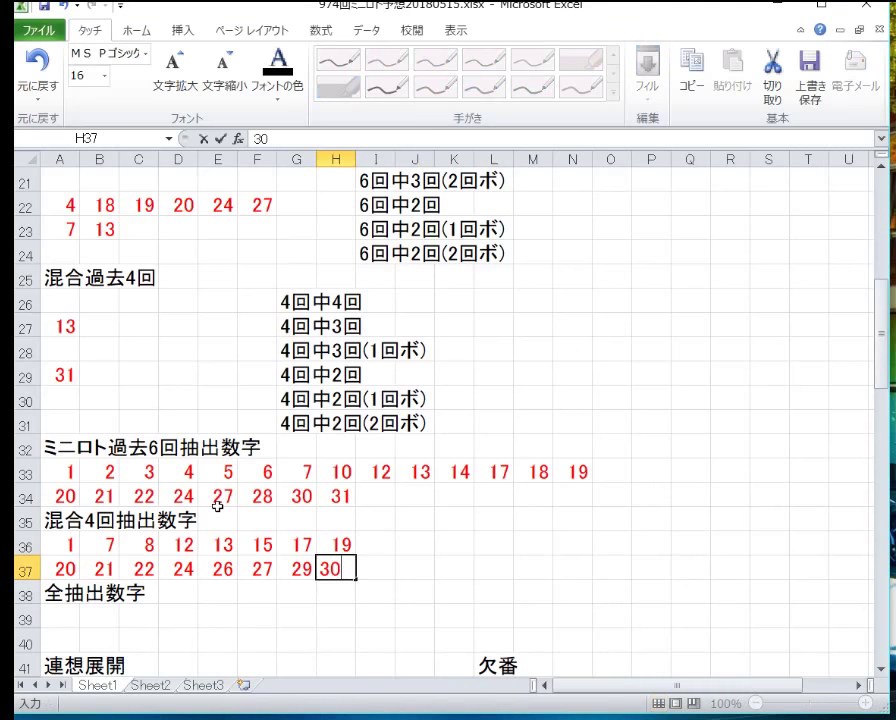
{"action": "key", "text": "Tab"}
Finish the 混合4回抽出数字 list with 31, 33 and 43 in I37:K37.
{"action": "type", "text": "31"}
{"action": "key", "text": "Tab"}
{"action": "type", "text": "3"}
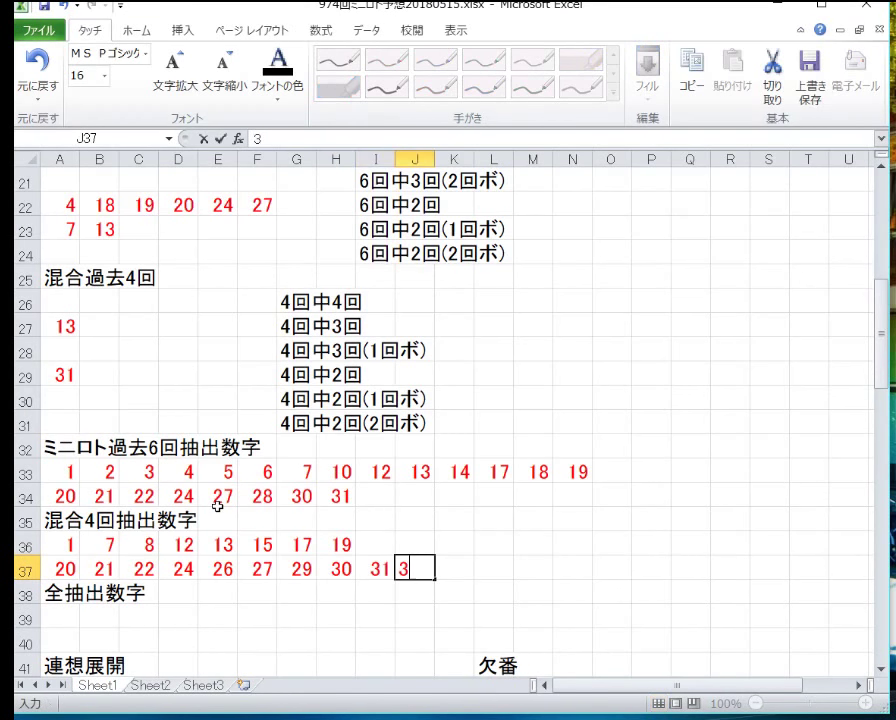
{"action": "type", "text": "3"}
{"action": "key", "text": "Tab"}
{"action": "type", "text": "3"}
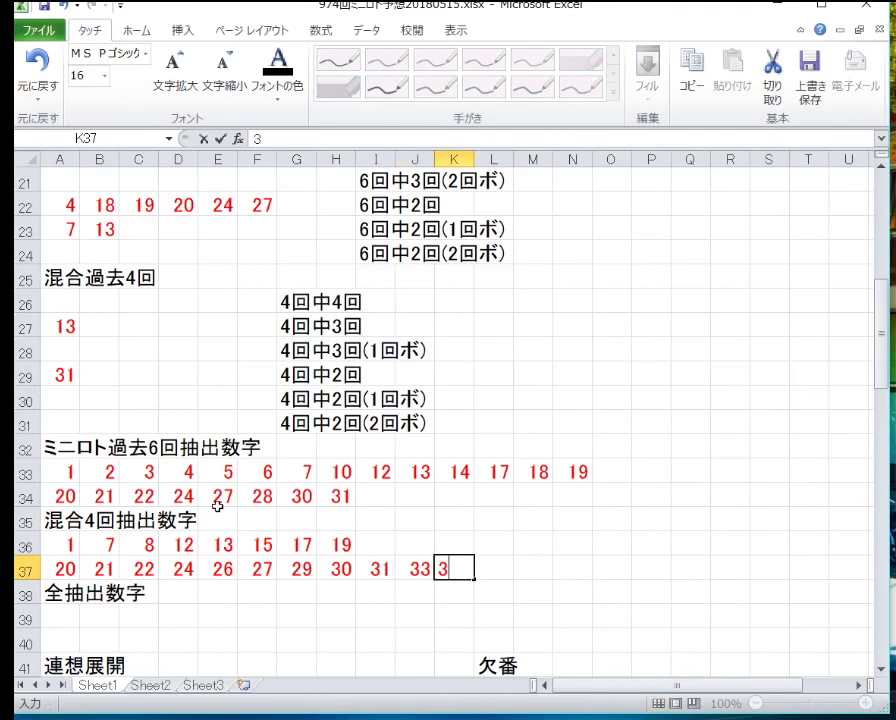
{"action": "key", "text": "BackSpace"}
{"action": "type", "text": "43"}
{"action": "key", "text": "Return"}
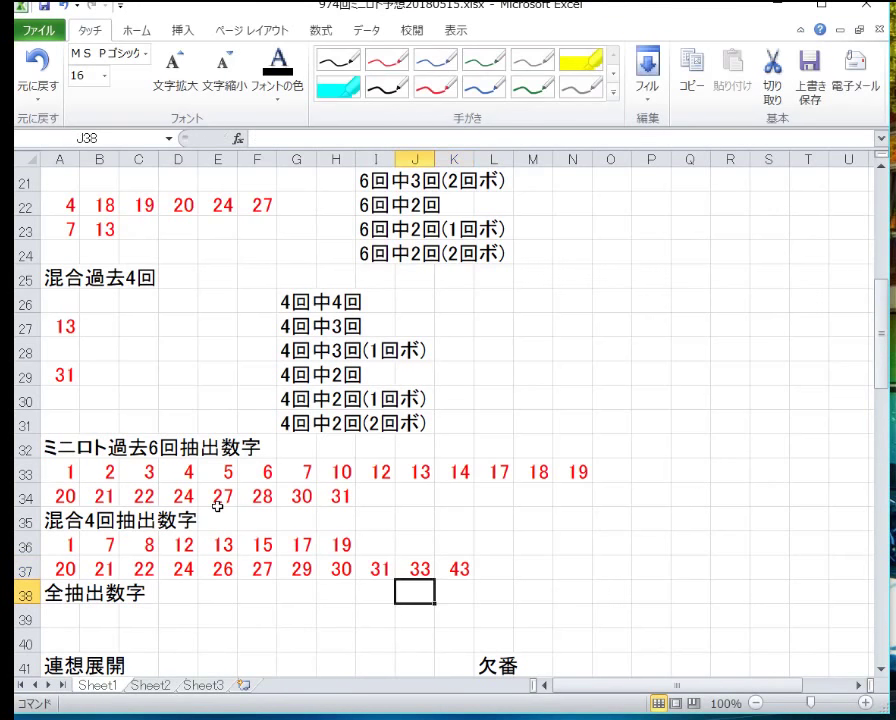
Start the 全抽出数字 list with 1, 2, 3 and 4 in A39:D39.
{"action": "key", "text": "Left"}
{"action": "key", "text": "Left"}
{"action": "key", "text": "Home"}
{"action": "key", "text": "Down"}
{"action": "type", "text": "1"}
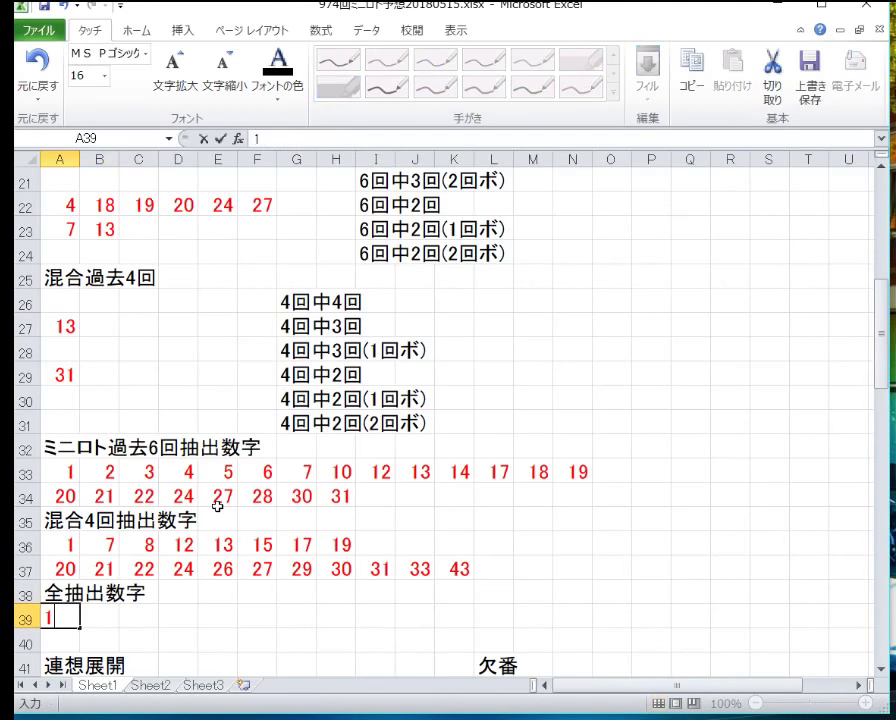
{"action": "key", "text": "Tab"}
{"action": "type", "text": "2"}
{"action": "key", "text": "Tab"}
{"action": "type", "text": "3"}
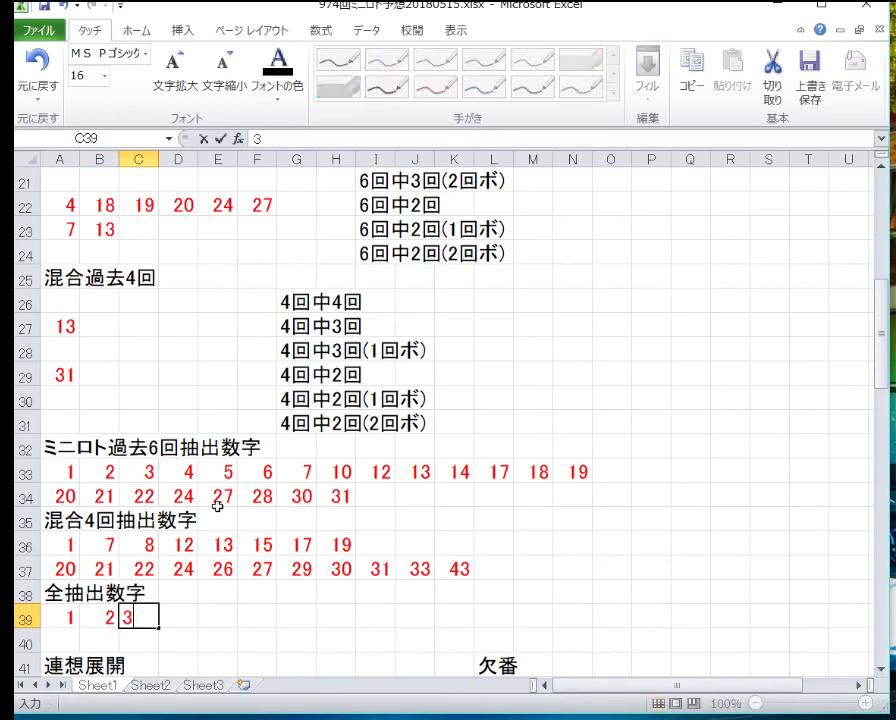
{"action": "key", "text": "Tab"}
{"action": "type", "text": "4"}
{"action": "key", "text": "Tab"}
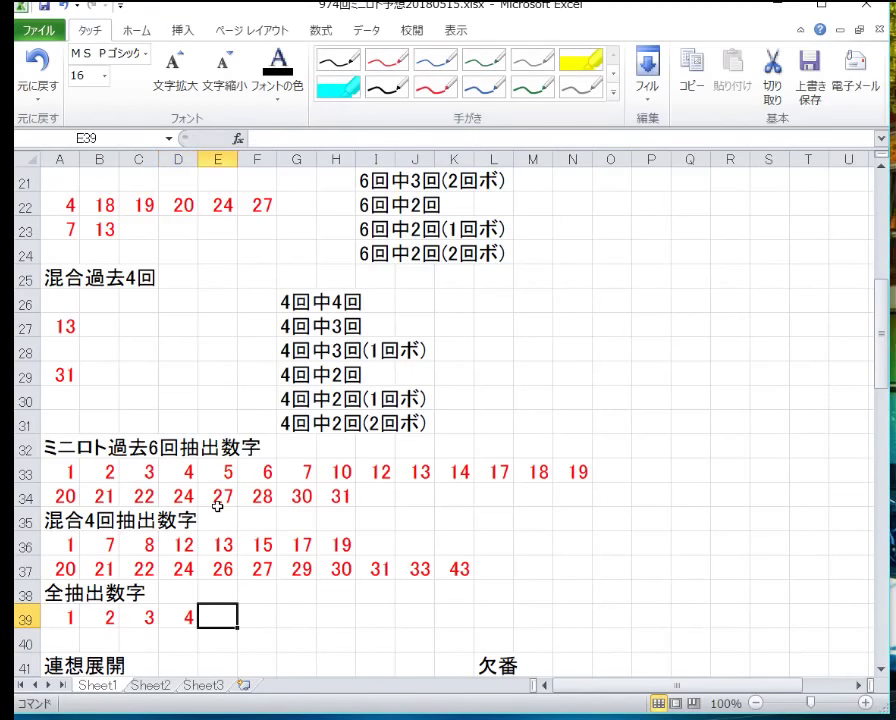
Continue row 39 of the 全抽出数字 list with 5, 6, 7, 8 and 10 in E39:I39.
{"action": "type", "text": "5"}
{"action": "key", "text": "Tab"}
{"action": "type", "text": "6"}
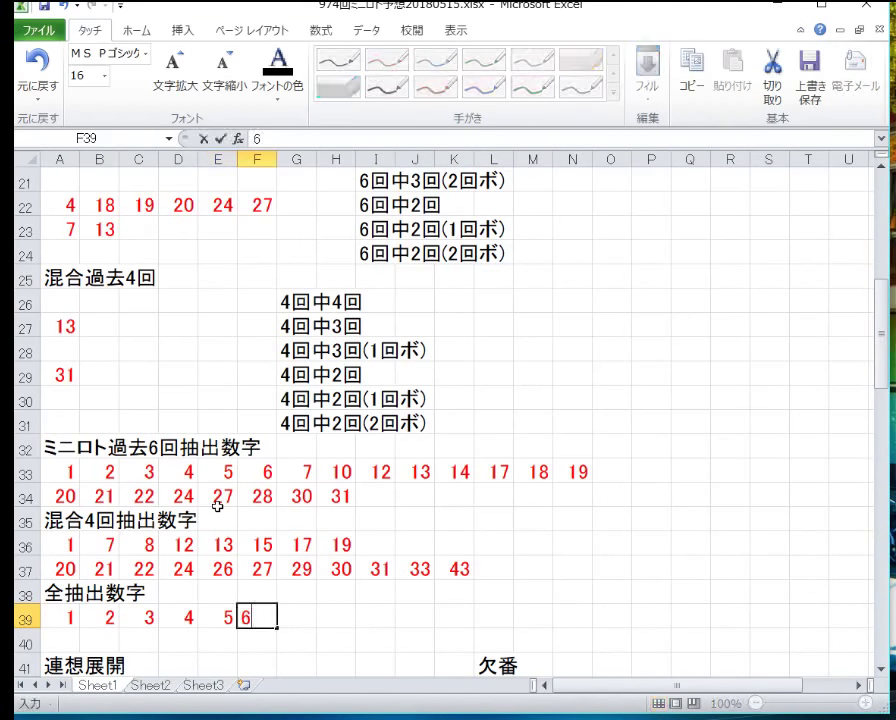
{"action": "key", "text": "Tab"}
{"action": "type", "text": "7"}
{"action": "key", "text": "Tab"}
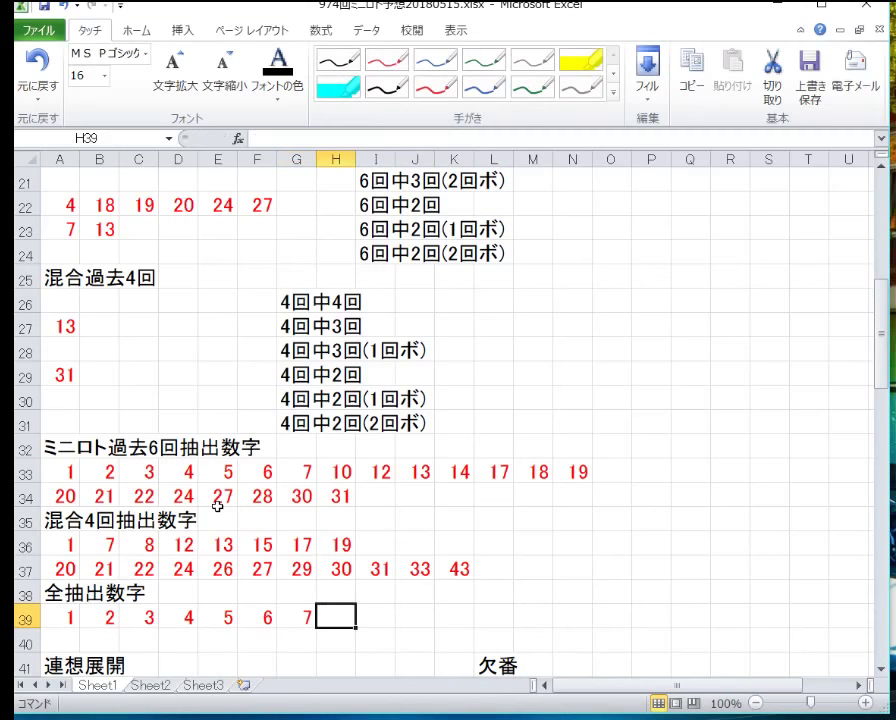
{"action": "type", "text": "8"}
{"action": "key", "text": "Tab"}
{"action": "type", "text": "10"}
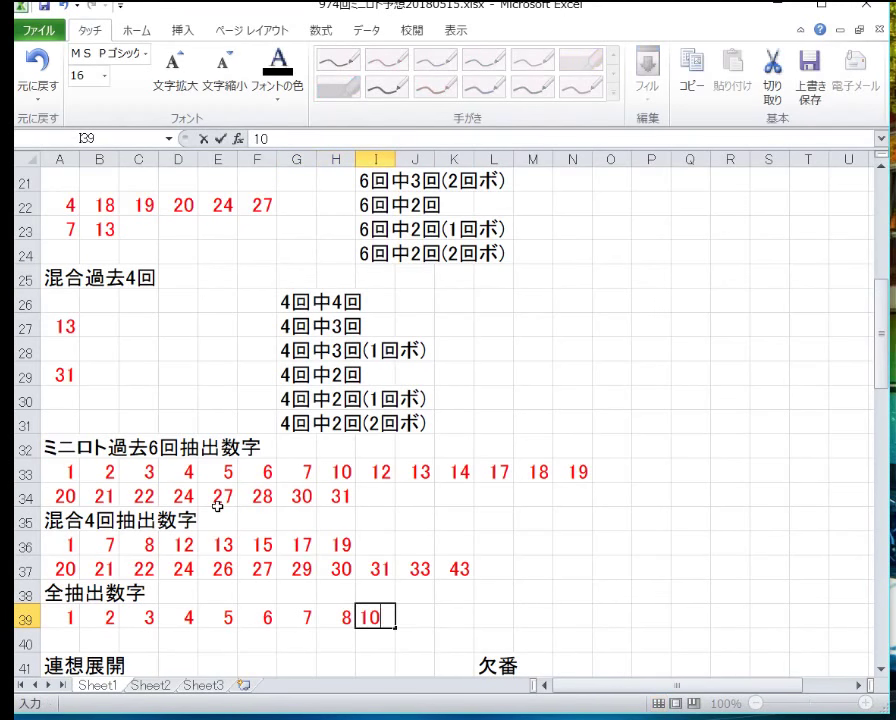
{"action": "key", "text": "Tab"}
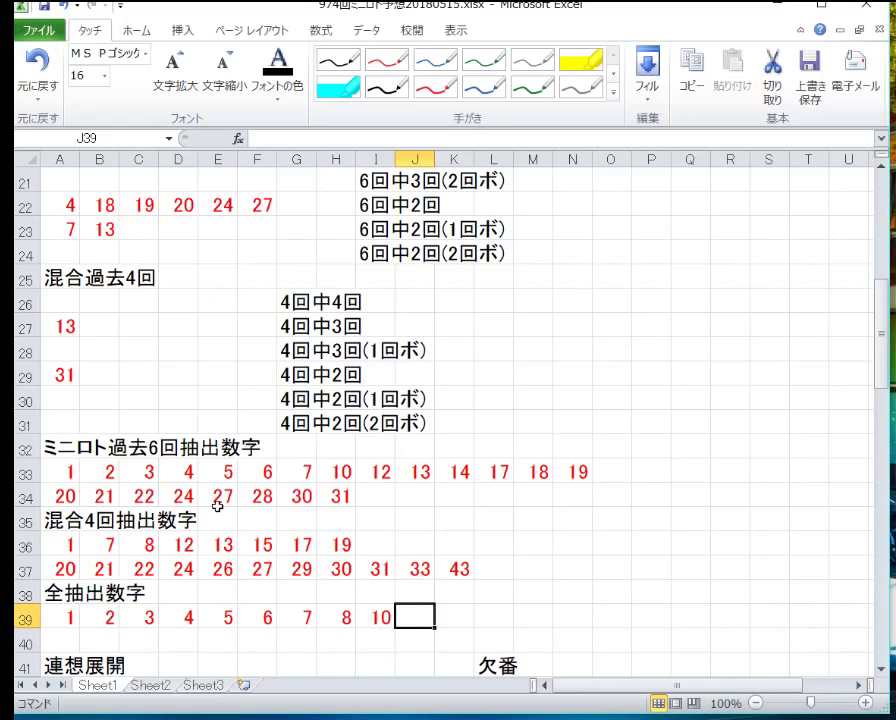
Add 12, 13 and 14 to the 全抽出数字 list in J39:L39.
{"action": "type", "text": "12"}
{"action": "key", "text": "Tab"}
{"action": "type", "text": "13"}
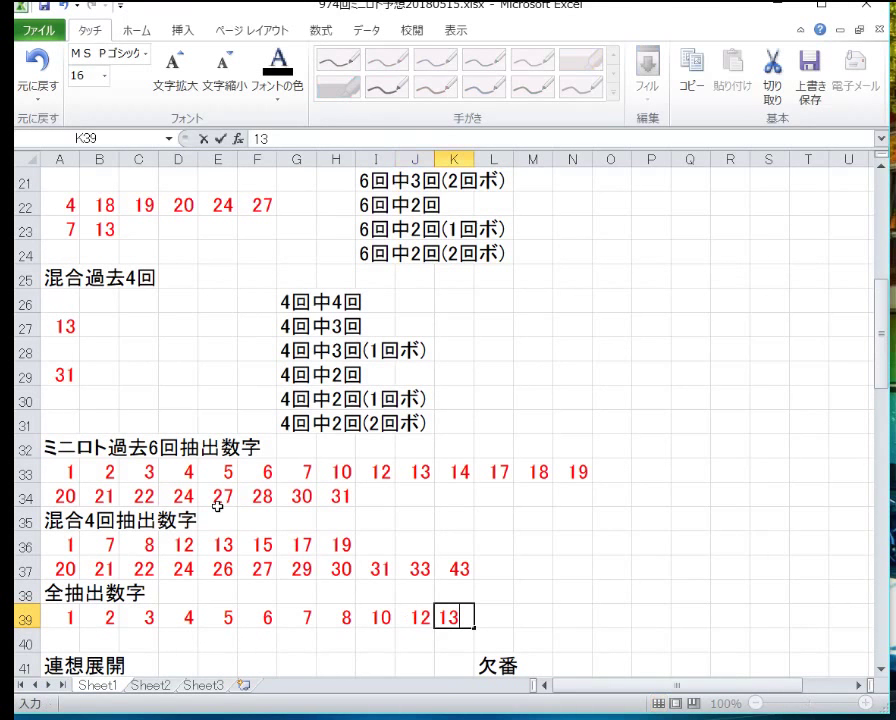
{"action": "key", "text": "Tab"}
{"action": "type", "text": "14"}
{"action": "key", "text": "Tab"}
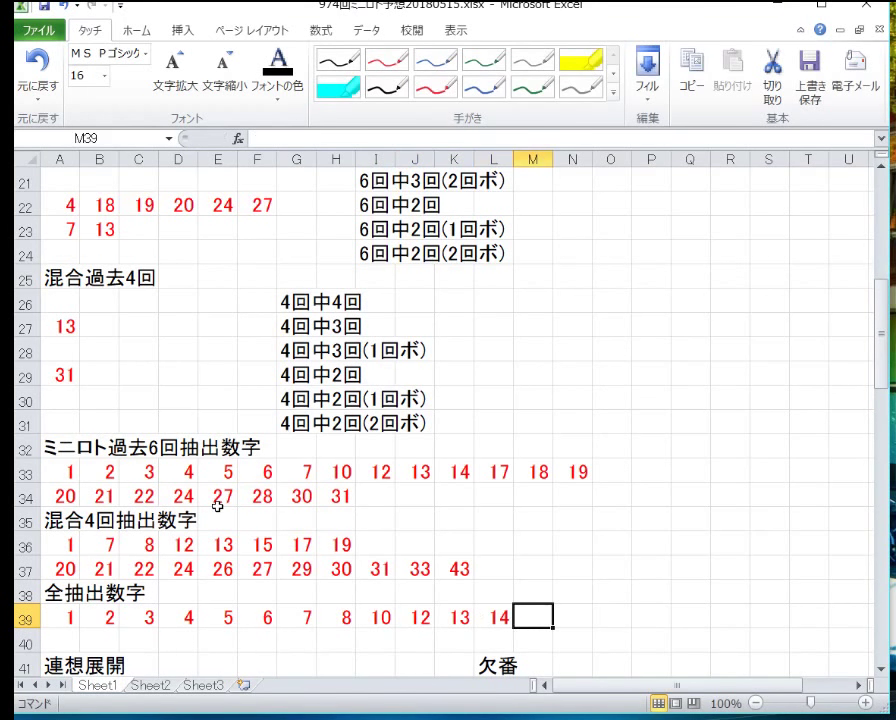
Complete row 39 of the 全抽出数字 list with 15, 17, 18 and 19 in M39:P39.
{"action": "type", "text": "15"}
{"action": "key", "text": "Tab"}
{"action": "type", "text": "17"}
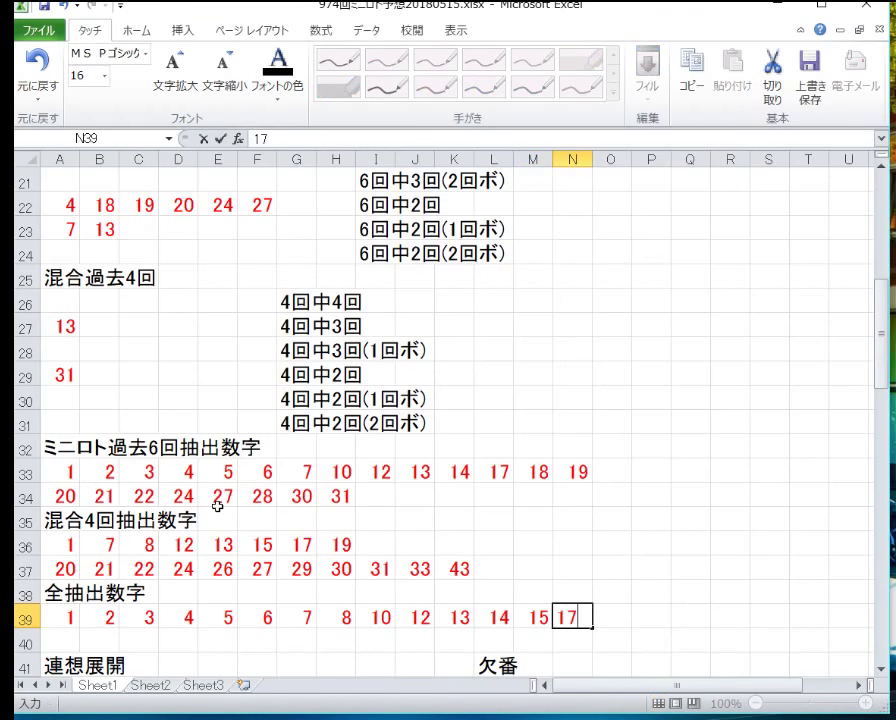
{"action": "key", "text": "Tab"}
{"action": "type", "text": "18"}
{"action": "key", "text": "Tab"}
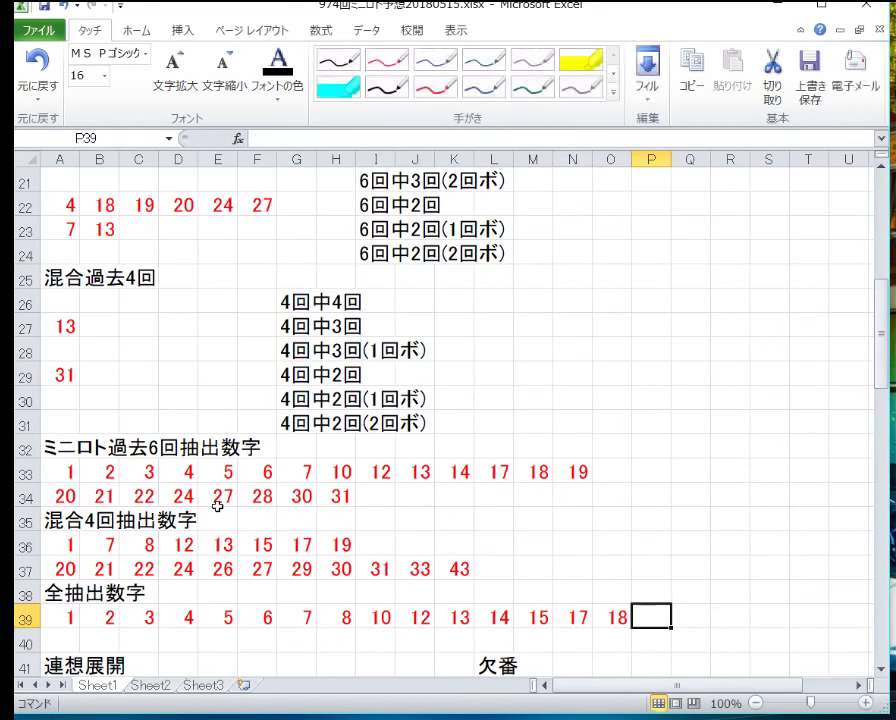
{"action": "type", "text": "19"}
{"action": "key", "text": "Return"}
Begin the second row of 全抽出数字 with 20, 21 and 22 in A40:C40.
{"action": "key", "text": "Left"}
{"action": "key", "text": "Left"}
{"action": "key", "text": "Left"}
{"action": "key", "text": "Left"}
{"action": "key", "text": "Left"}
{"action": "key", "text": "Left"}
{"action": "key", "text": "Left"}
{"action": "key", "text": "Left"}
{"action": "key", "text": "Left"}
{"action": "key", "text": "Left"}
{"action": "key", "text": "Left"}
{"action": "key", "text": "Left"}
{"action": "key", "text": "Left"}
{"action": "key", "text": "Left"}
{"action": "key", "text": "Left"}
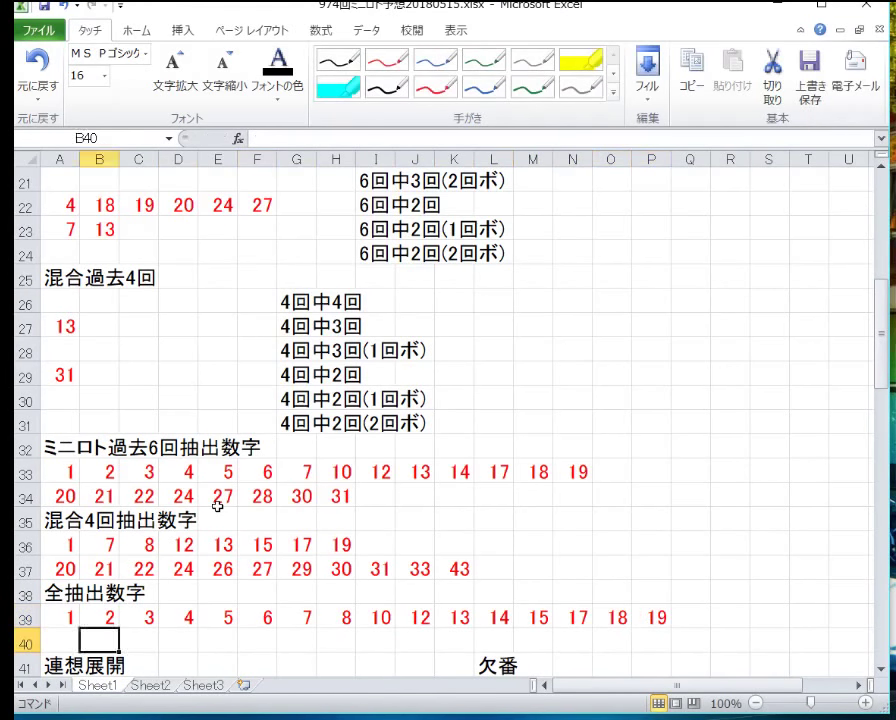
{"action": "type", "text": "20"}
{"action": "key", "text": "Tab"}
{"action": "type", "text": "21"}
{"action": "key", "text": "Tab"}
{"action": "type", "text": "22"}
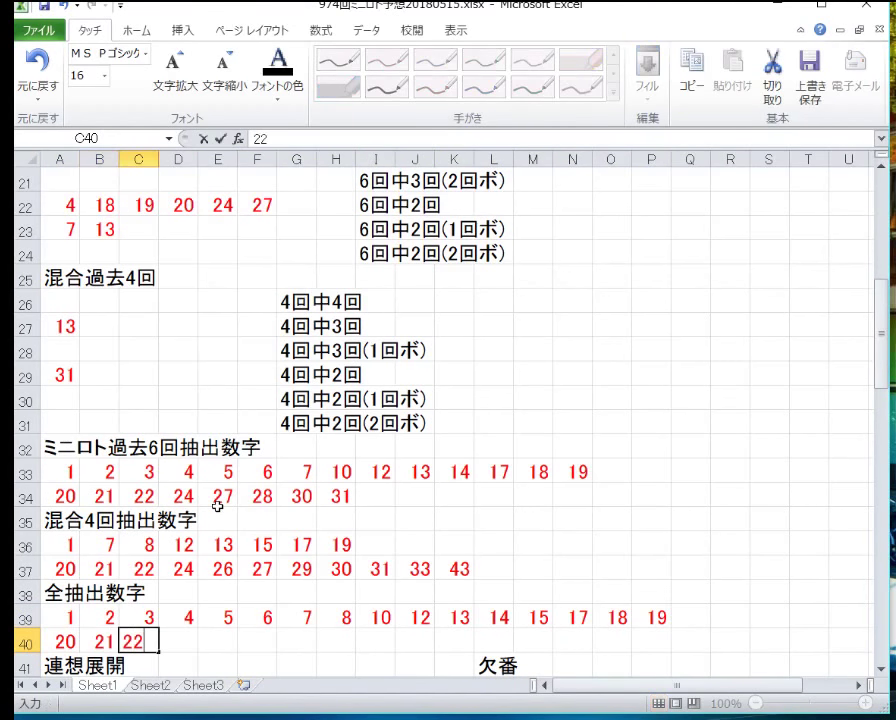
Continue the second row of 全抽出数字 with 24, 26 and 27 in D40:F40.
{"action": "key", "text": "Tab"}
{"action": "type", "text": "24"}
{"action": "key", "text": "Tab"}
{"action": "type", "text": "26"}
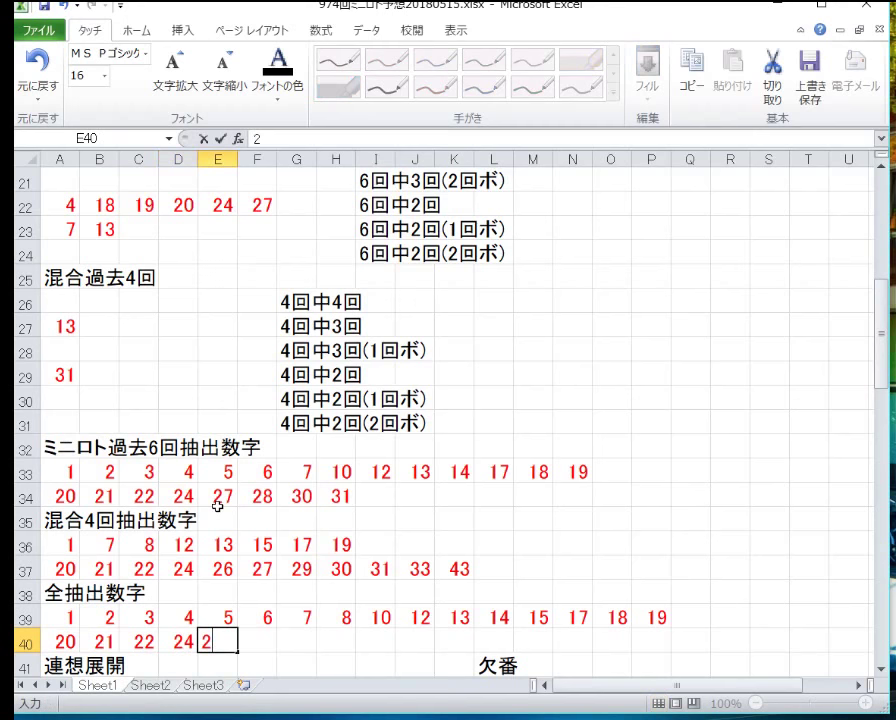
{"action": "key", "text": "Tab"}
{"action": "type", "text": "27"}
{"action": "key", "text": "Tab"}
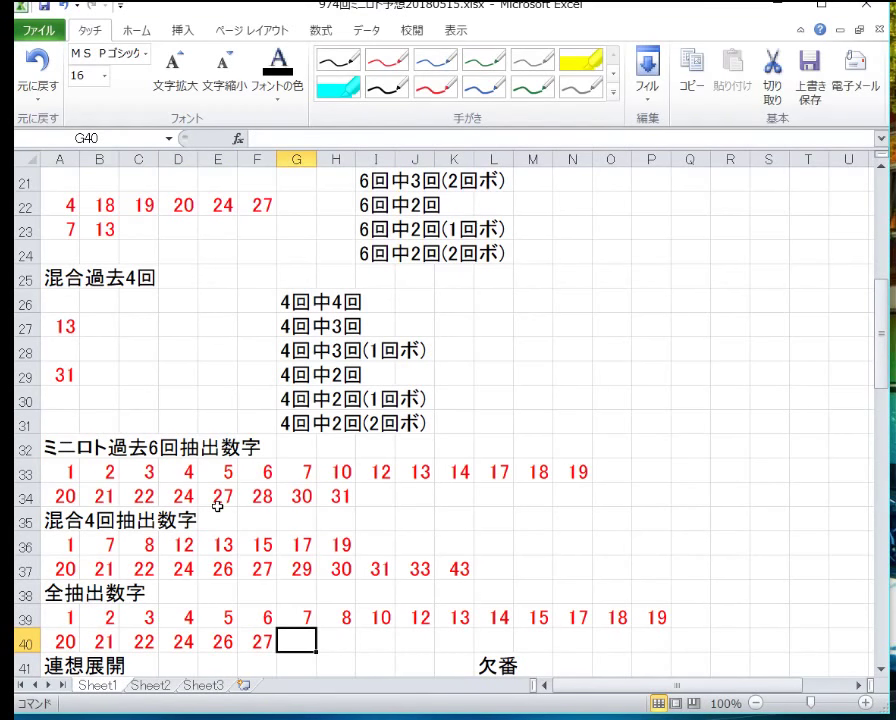
Enter 28, 29, 30 and 31 in G40:J40 of the 全抽出数字 list.
{"action": "type", "text": "28"}
{"action": "key", "text": "Tab"}
{"action": "type", "text": "2"}
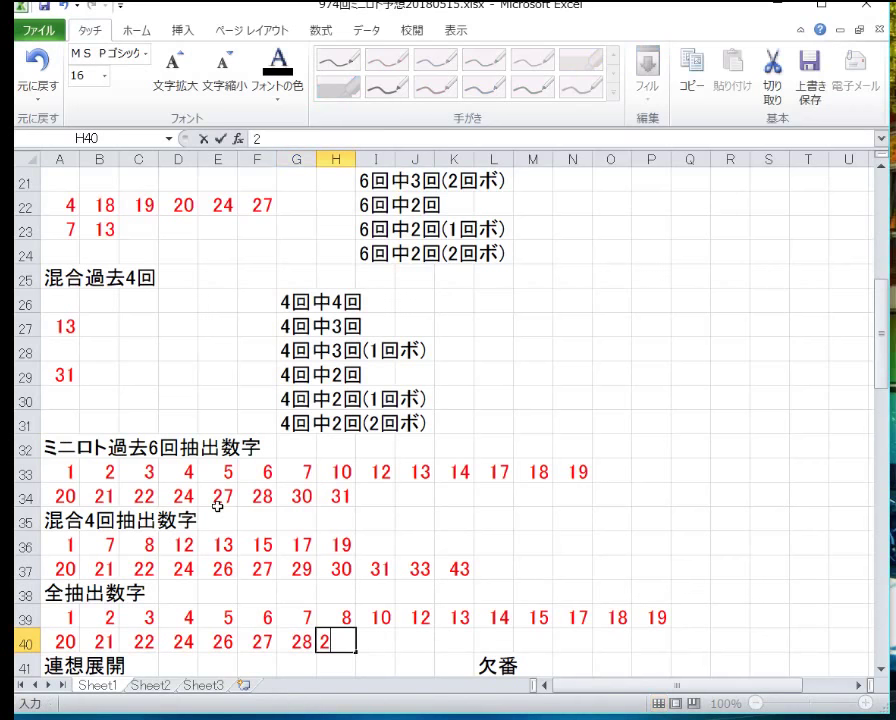
{"action": "type", "text": "9"}
{"action": "key", "text": "Tab"}
{"action": "type", "text": "30"}
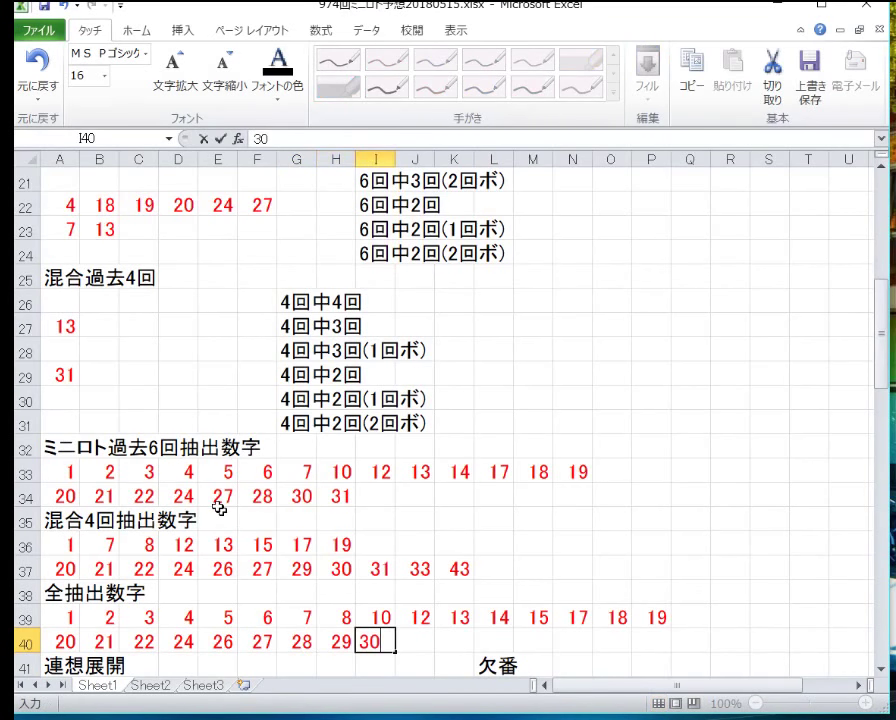
{"action": "key", "text": "Tab"}
{"action": "type", "text": "31"}
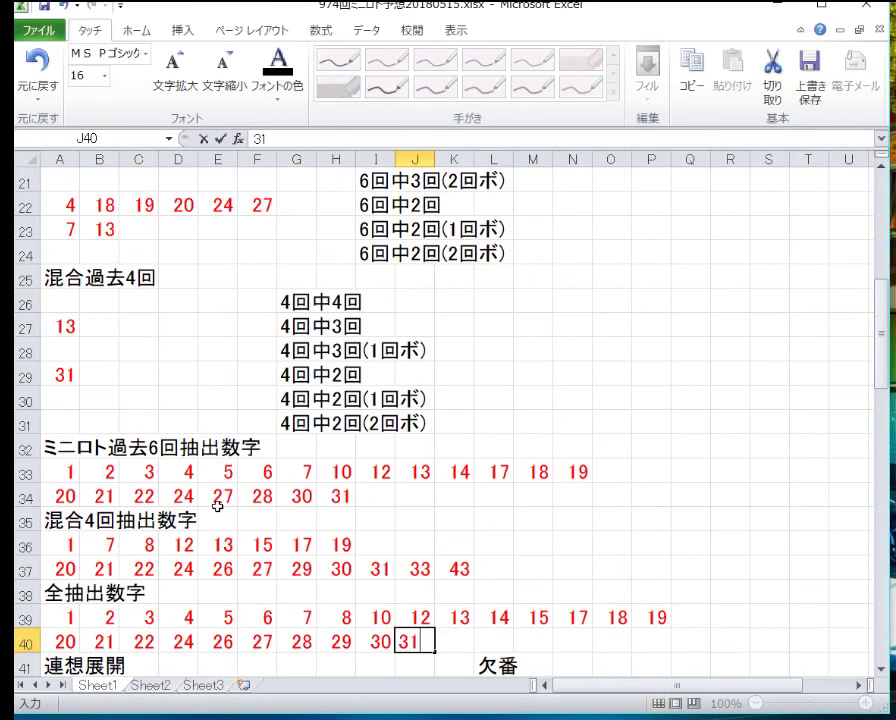
Finish the 全抽出数字 list with 33 and 43 in K40:L40.
{"action": "key", "text": "Tab"}
{"action": "type", "text": "33"}
{"action": "key", "text": "Tab"}
{"action": "type", "text": "42"}
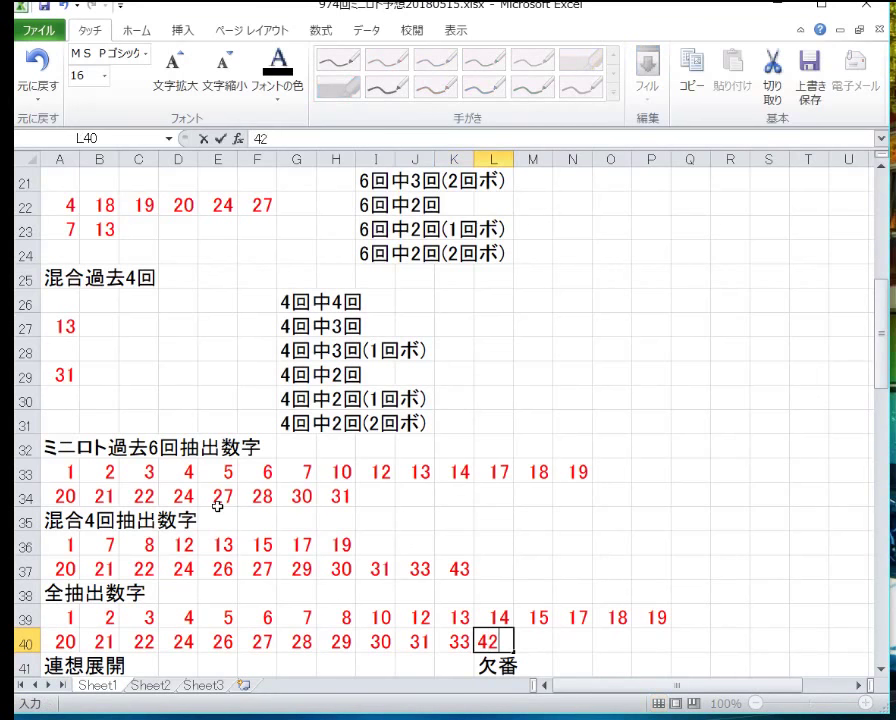
{"action": "key", "text": "BackSpace"}
{"action": "type", "text": "3"}
{"action": "key", "text": "Down"}
{"action": "key", "text": "Left"}
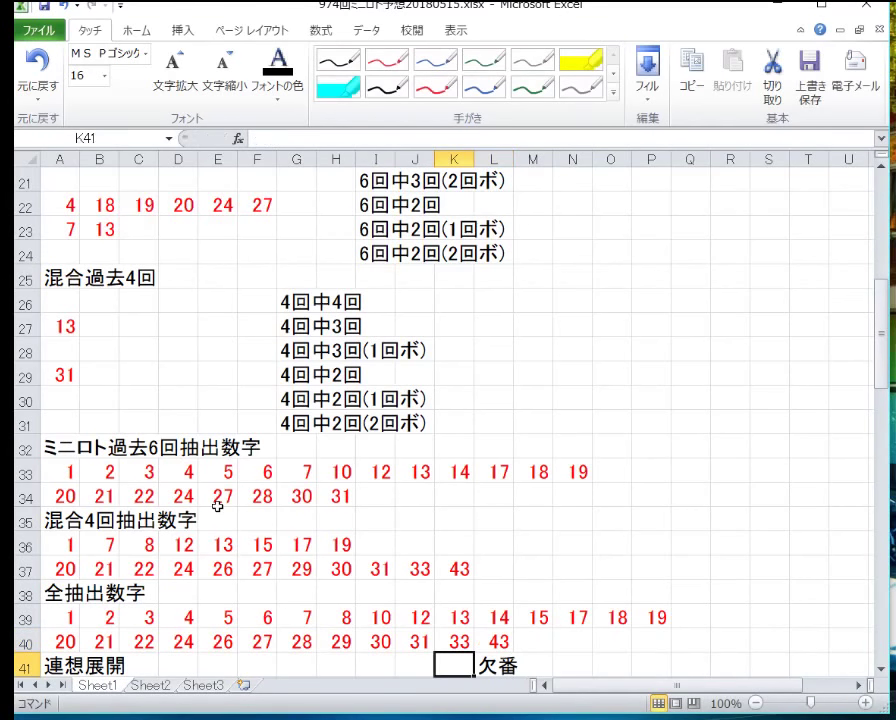
Copy the draw 973 numbers from F6:L6 and paste them into row 42 under 連想展開, starting at A42.
{"action": "key", "text": "Left"}
{"action": "key", "text": "Home"}
{"action": "key", "text": "Down"}
{"action": "key", "text": "Down"}
{"action": "key", "text": "Down"}
{"action": "key", "text": "Down"}
{"action": "key", "text": "Down"}
{"action": "key", "text": "Down"}
{"action": "key", "text": "Down"}
{"action": "key", "text": "Down"}
{"action": "key", "text": "Down"}
{"action": "key", "text": "Down"}
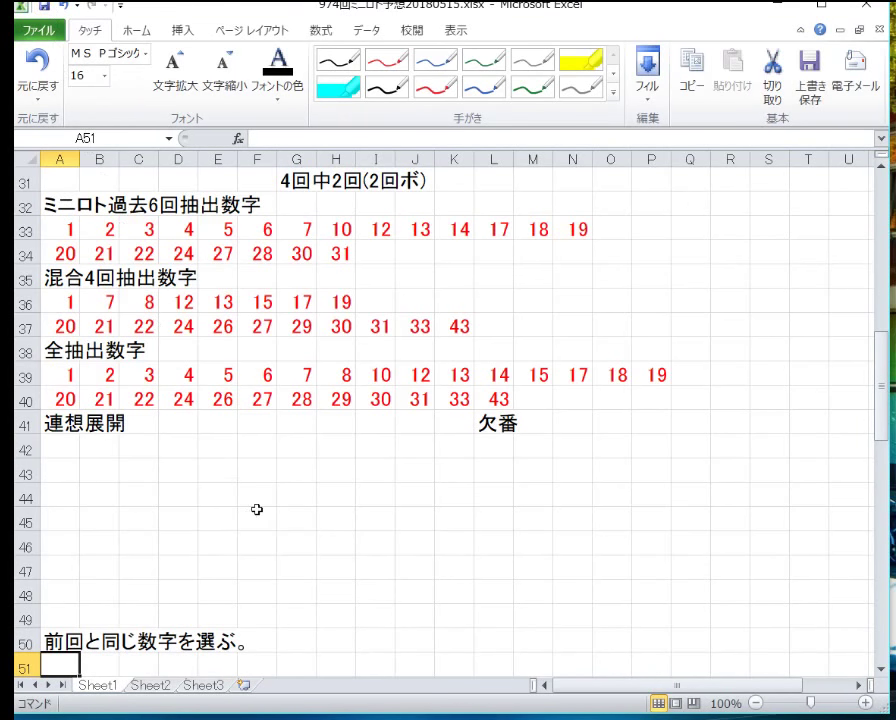
{"action": "scroll", "coordinate": [258, 510], "scroll_direction": "up", "scroll_amount": 10}
{"action": "left_click_drag", "start_coordinate": [263, 302], "coordinate": [494, 305]}
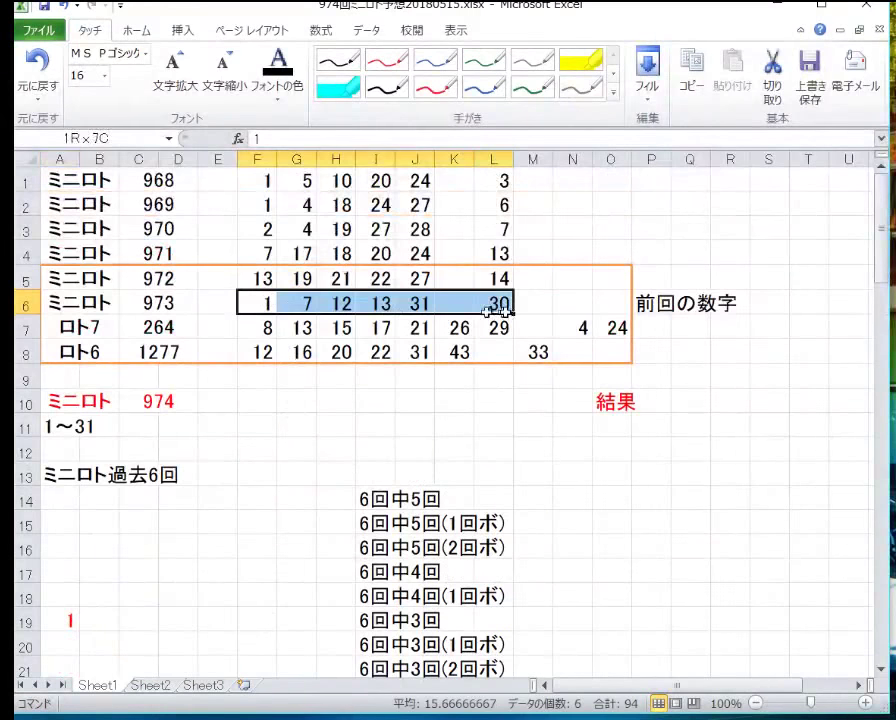
{"action": "right_click", "coordinate": [290, 302]}
{"action": "left_click", "coordinate": [400, 333]}
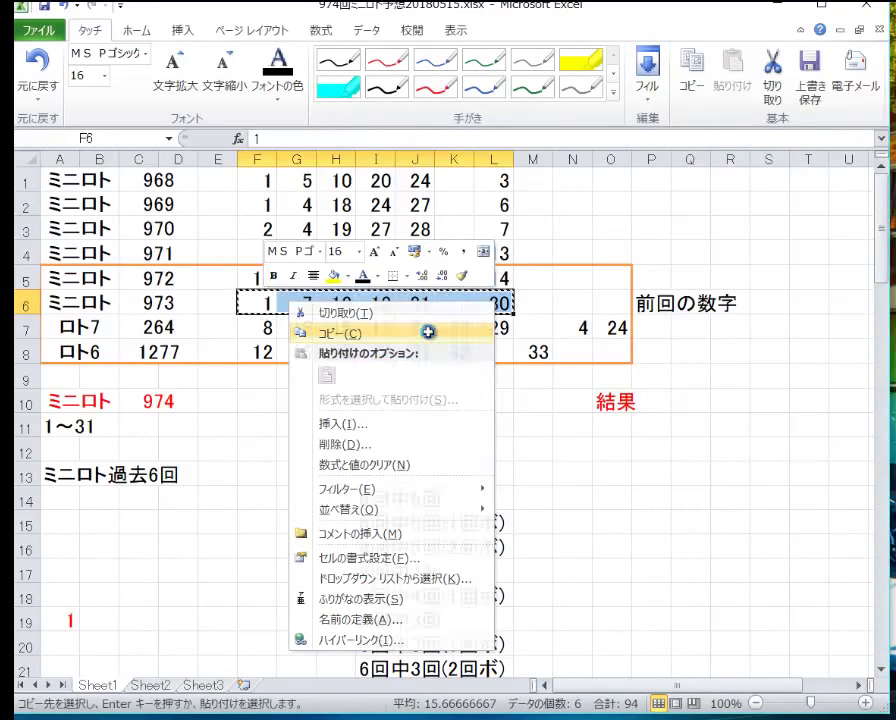
{"action": "scroll", "coordinate": [270, 402], "scroll_direction": "down", "scroll_amount": 10}
{"action": "right_click", "coordinate": [62, 443]}
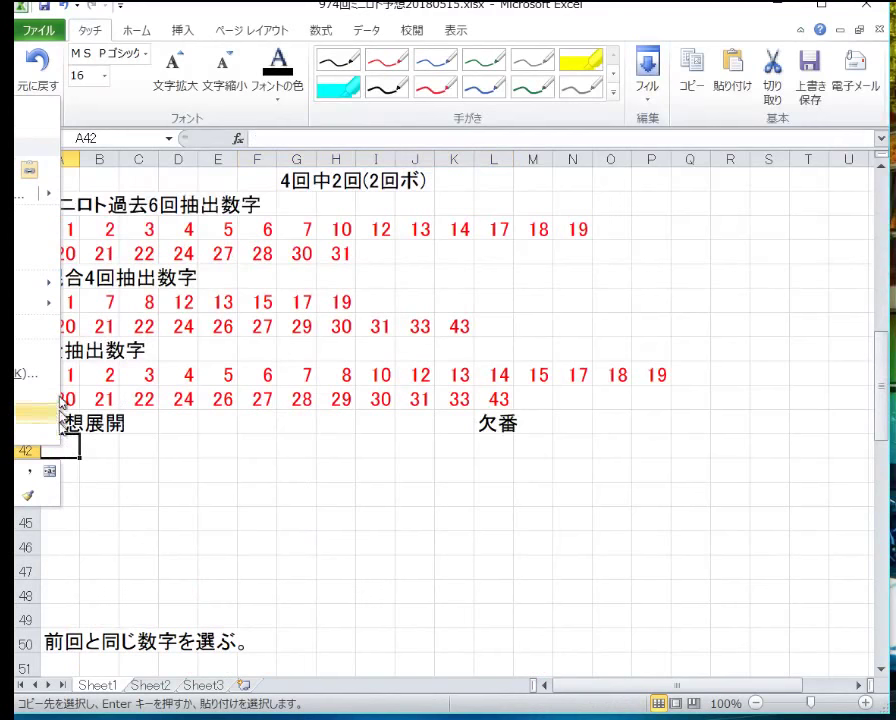
{"action": "left_click", "coordinate": [24, 452]}
{"action": "left_click", "coordinate": [172, 466]}
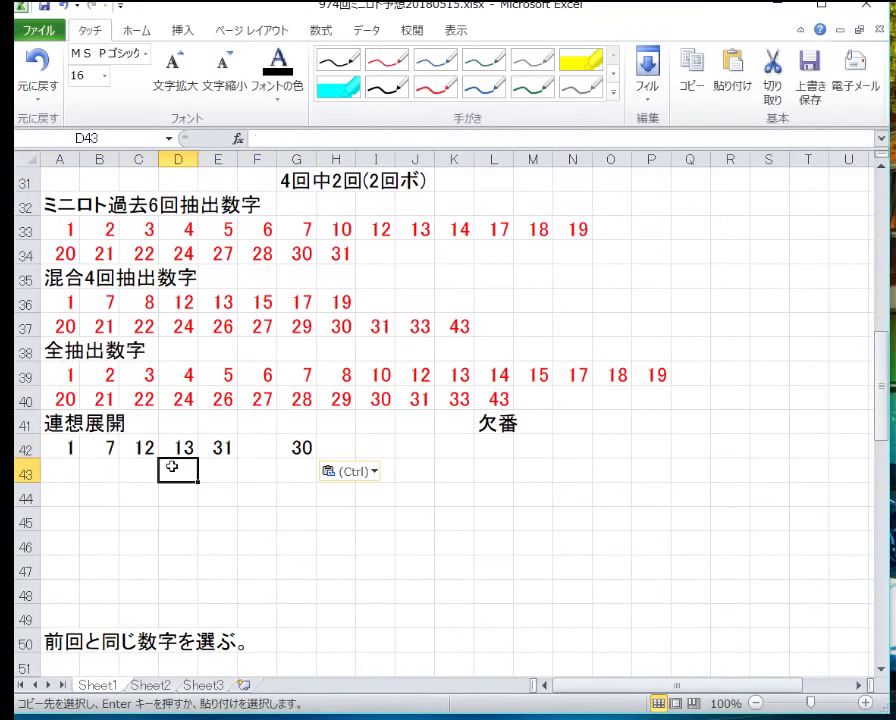
Change the font colour of the pasted numbers in A42:E42 and G42 to red.
{"action": "left_click_drag", "start_coordinate": [104, 446], "coordinate": [65, 447]}
{"action": "left_click", "coordinate": [285, 450], "text": "ctrl"}
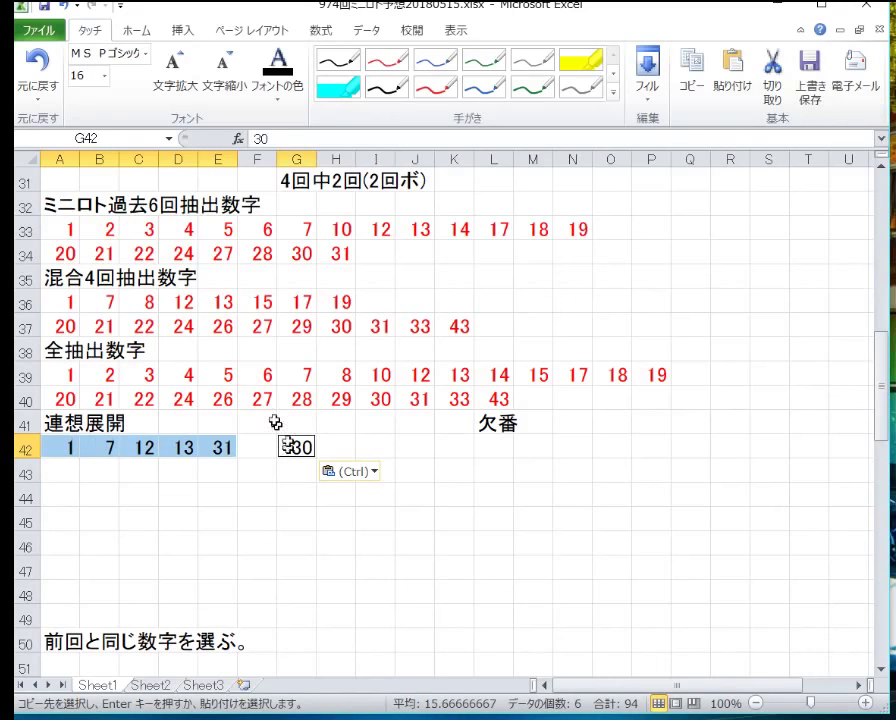
{"action": "left_click", "coordinate": [286, 96]}
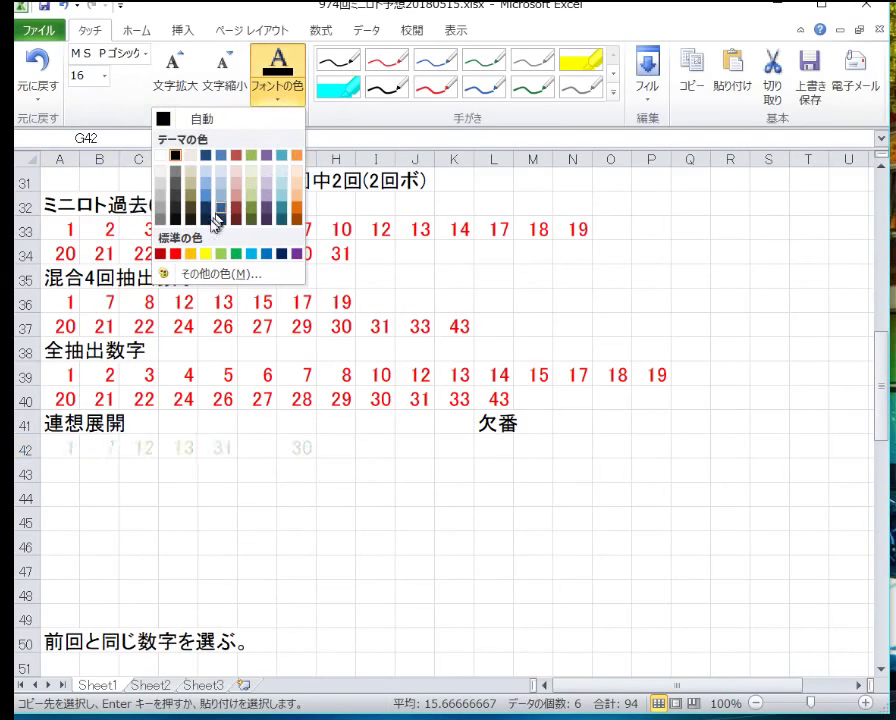
{"action": "left_click", "coordinate": [175, 252]}
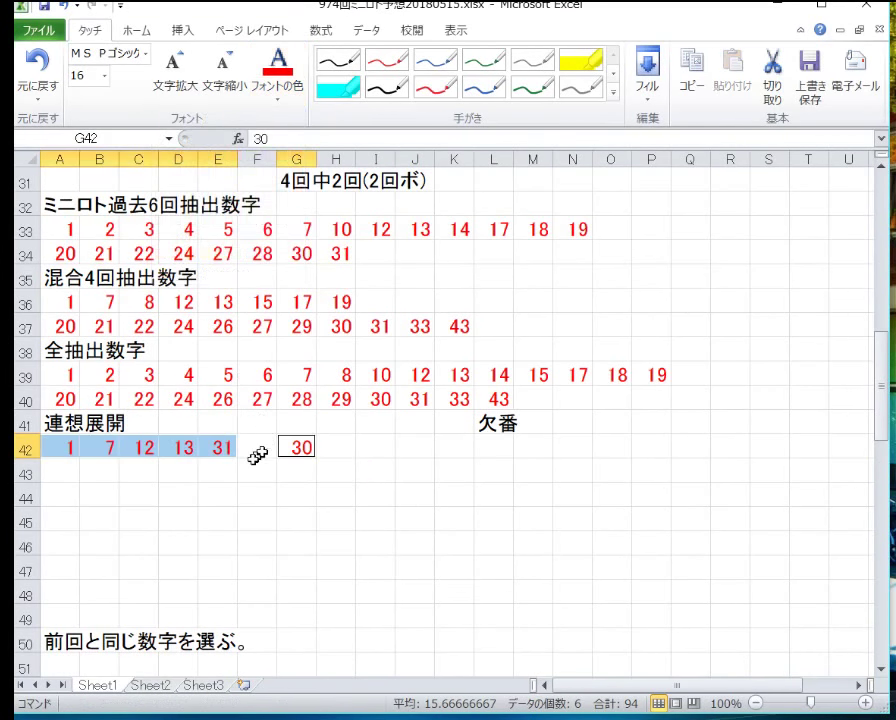
Spread out the red 連想展開 numbers: move 31 to A45, 13 to C43, 12 to B43, 7 to F42 and 30 to H44.
{"action": "left_click", "coordinate": [246, 448]}
{"action": "left_click", "coordinate": [230, 448]}
{"action": "left_click_drag", "start_coordinate": [222, 458], "coordinate": [62, 520]}
{"action": "left_click", "coordinate": [184, 450]}
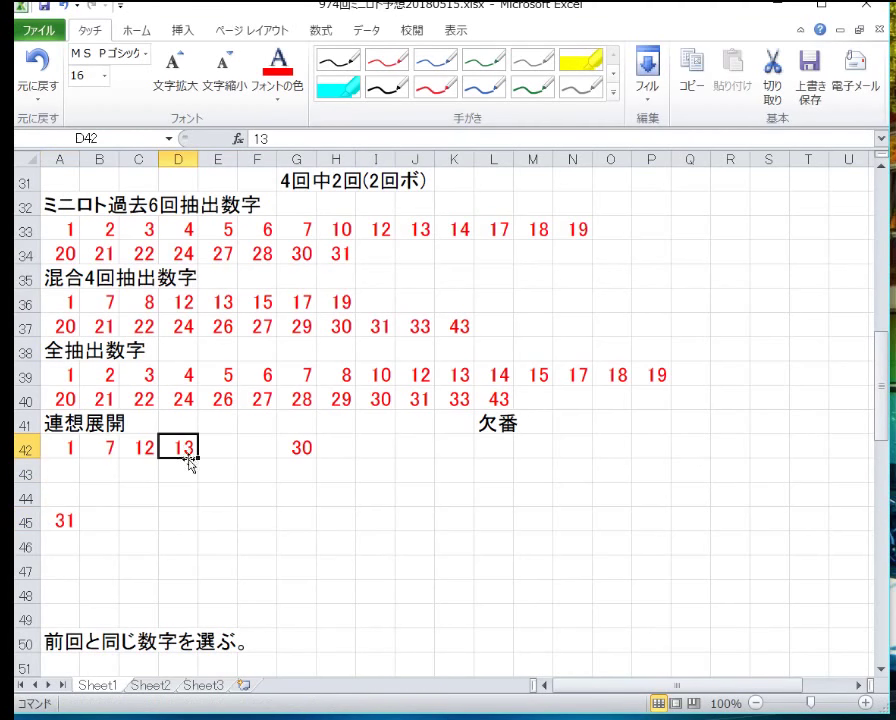
{"action": "left_click_drag", "start_coordinate": [188, 460], "coordinate": [345, 515]}
{"action": "left_click", "coordinate": [138, 448]}
{"action": "left_click", "coordinate": [110, 448]}
{"action": "left_click", "coordinate": [298, 448]}
{"action": "left_click_drag", "start_coordinate": [343, 515], "coordinate": [340, 496]}
{"action": "left_click", "coordinate": [217, 496]}
Enter 2, 3, 4 and 5 in B42:E42, between the red 1 and 7.
{"action": "left_click", "coordinate": [99, 447]}
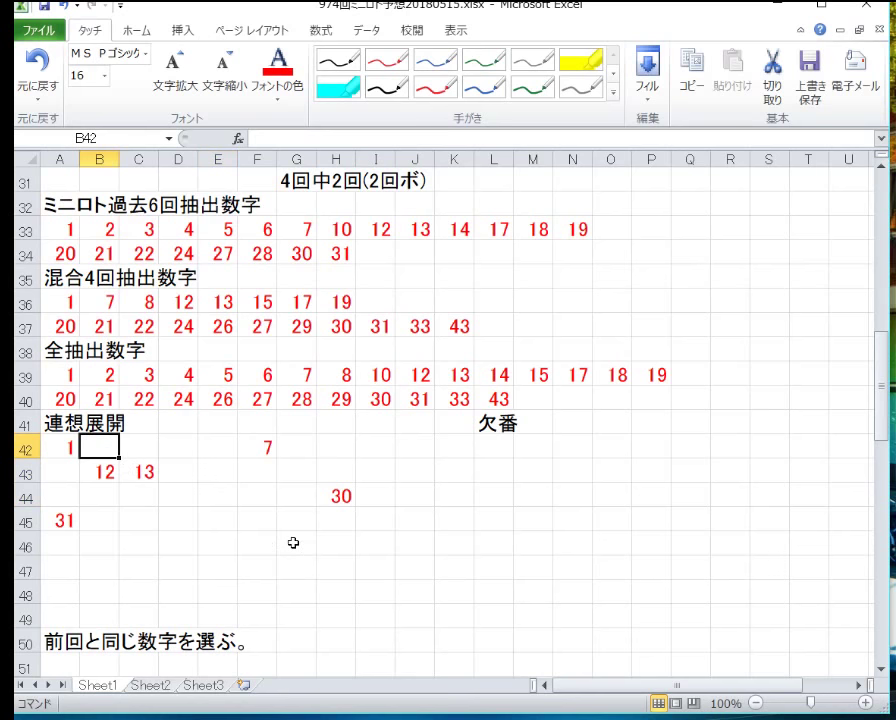
{"action": "type", "text": "2"}
{"action": "key", "text": "Tab"}
{"action": "type", "text": "3"}
{"action": "key", "text": "Tab"}
{"action": "type", "text": "4"}
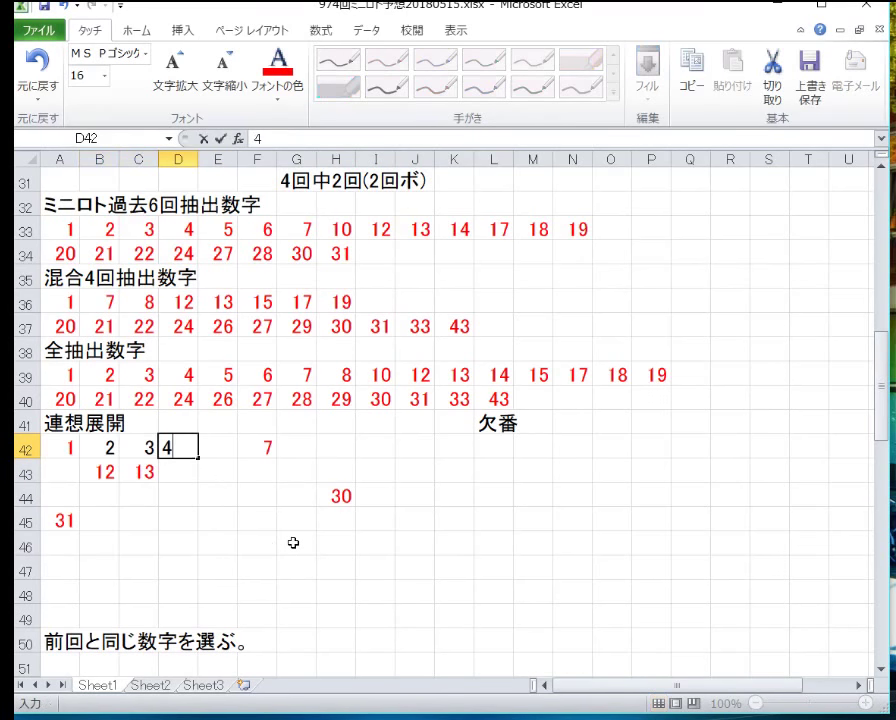
{"action": "key", "text": "Tab"}
{"action": "type", "text": "5"}
{"action": "key", "text": "Tab"}
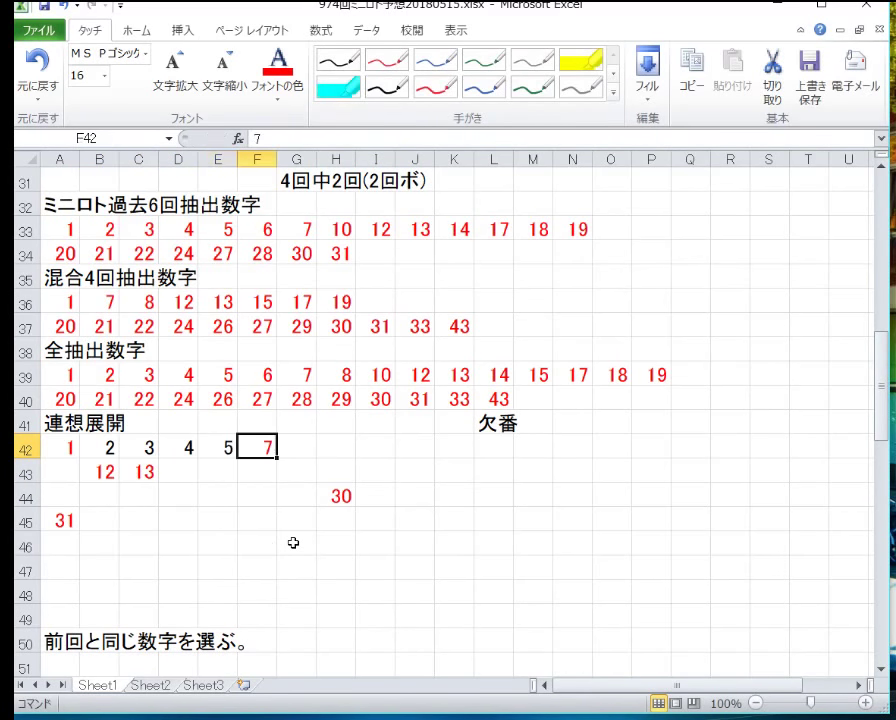
Replace the number in E42 with 6 and enter 8 in G42, after the red 7.
{"action": "key", "text": "shift+Tab"}
{"action": "key", "text": "shift+Tab"}
{"action": "key", "text": "Tab"}
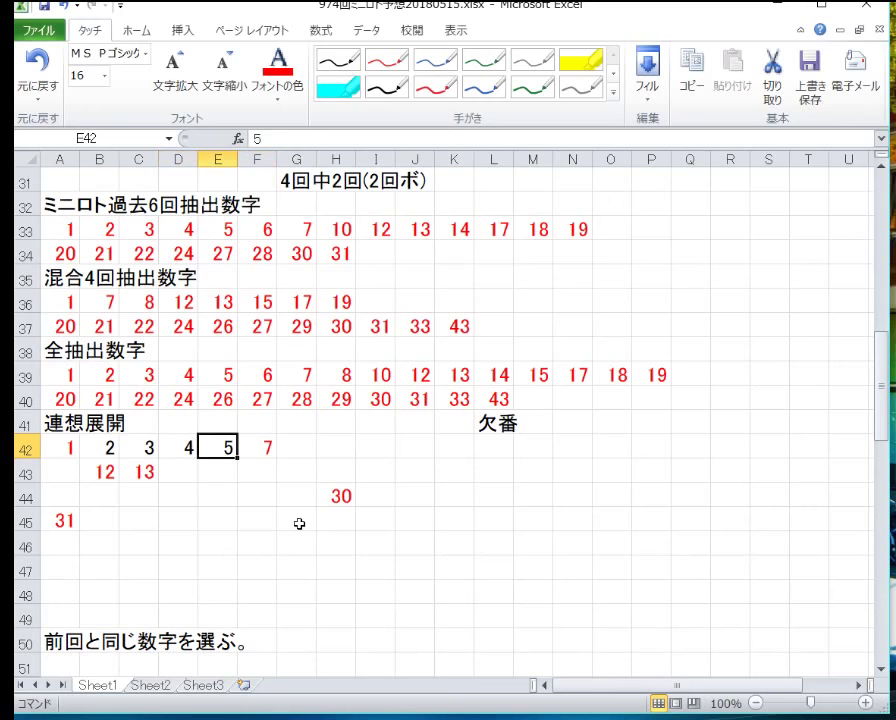
{"action": "type", "text": "6"}
{"action": "key", "text": "Tab"}
{"action": "key", "text": "Tab"}
{"action": "type", "text": "8"}
{"action": "key", "text": "Tab"}
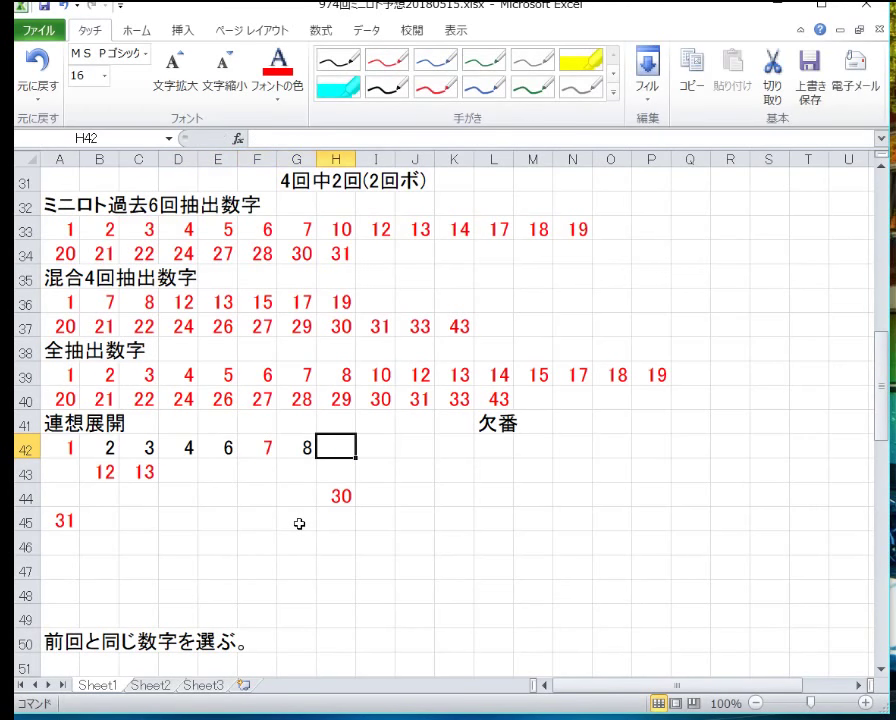
Move the red 30 from H44 to I44, and enter 9 and 10 in H42:I42 and 20 in I43.
{"action": "left_click", "coordinate": [322, 500]}
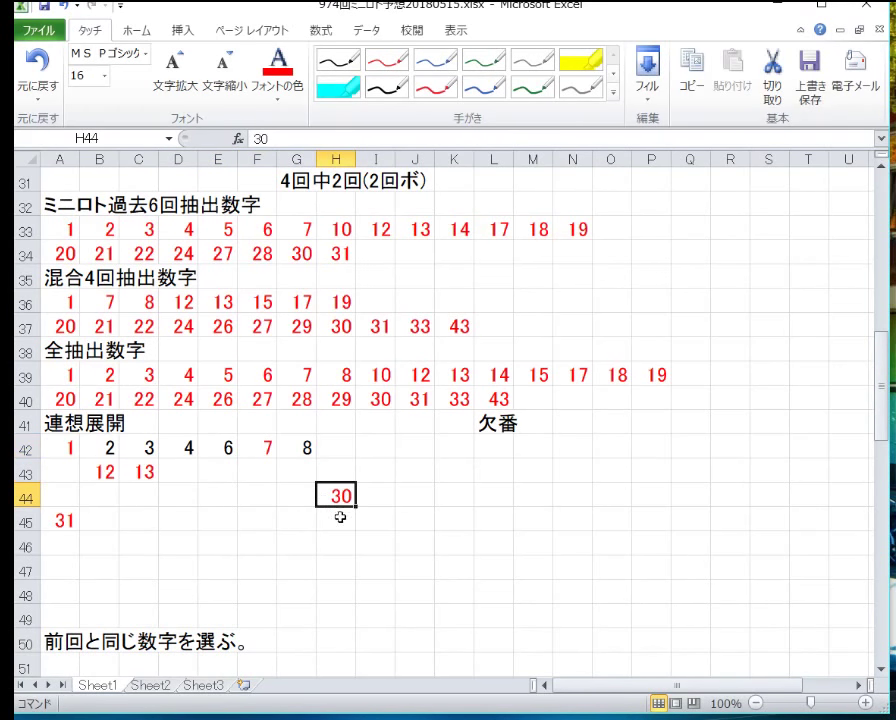
{"action": "left_click_drag", "start_coordinate": [344, 508], "coordinate": [378, 498]}
{"action": "left_click", "coordinate": [340, 448]}
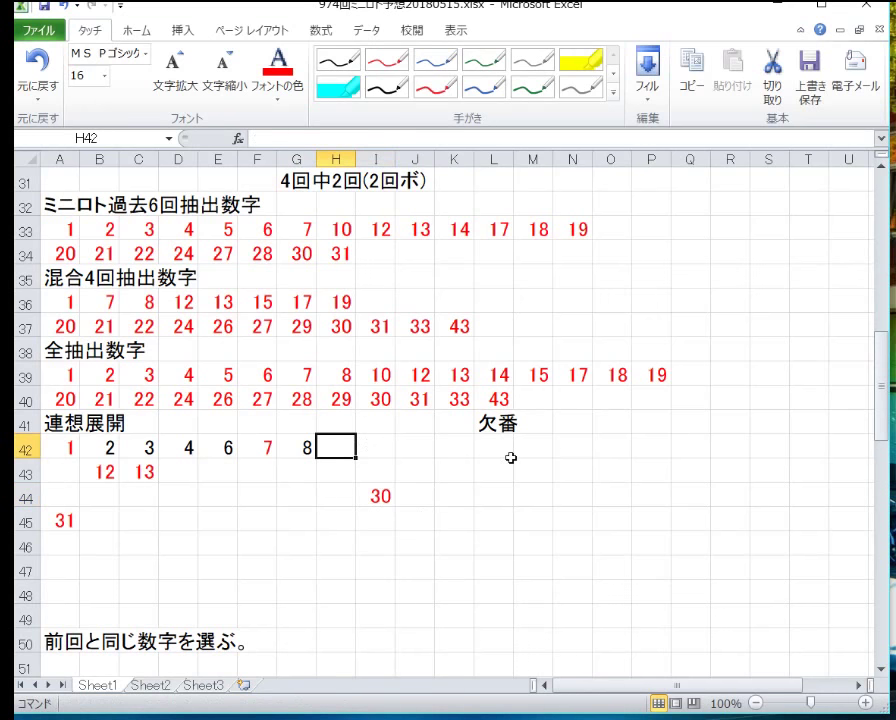
{"action": "type", "text": "9"}
{"action": "key", "text": "Tab"}
{"action": "type", "text": "0"}
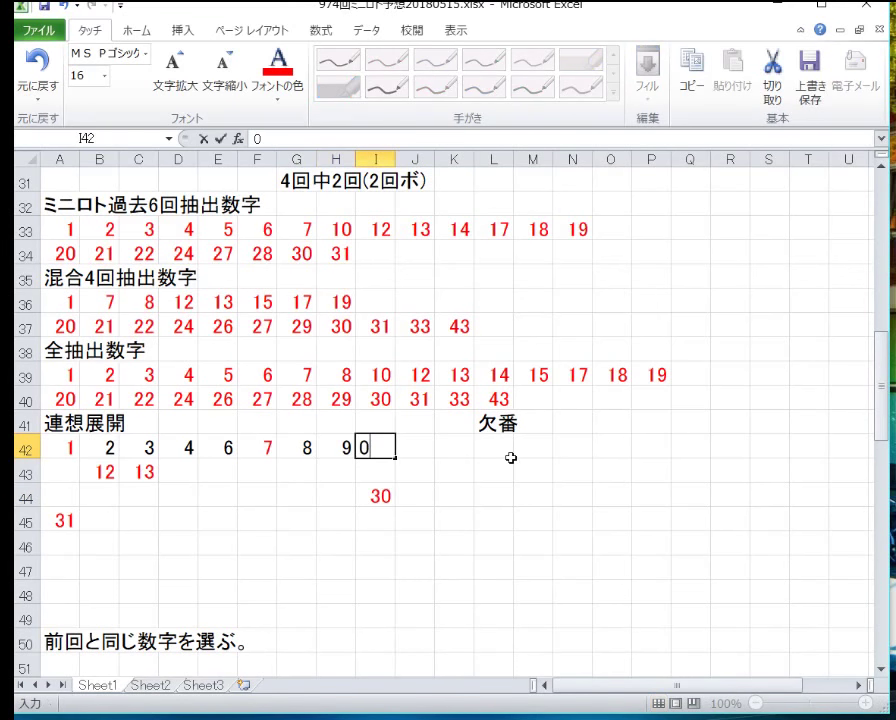
{"action": "key", "text": "Return"}
{"action": "type", "text": "20"}
{"action": "key", "text": "Return"}
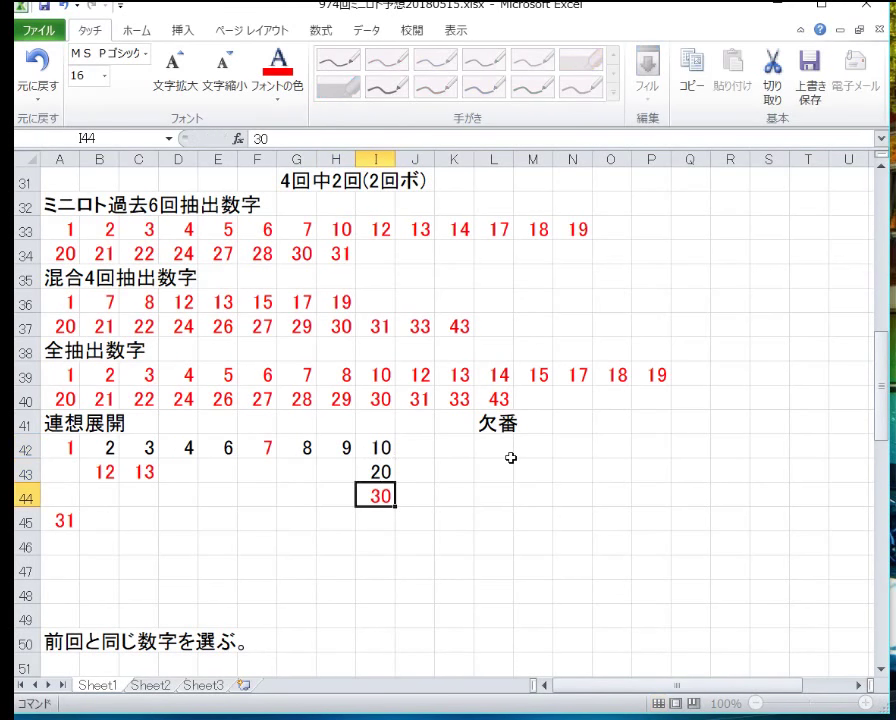
Enter 11 in A43, before the red 12, and 14 and 16 in D43:E43, after the red 13.
{"action": "key", "text": "Up"}
{"action": "key", "text": "Left"}
{"action": "key", "text": "Home"}
{"action": "type", "text": "11"}
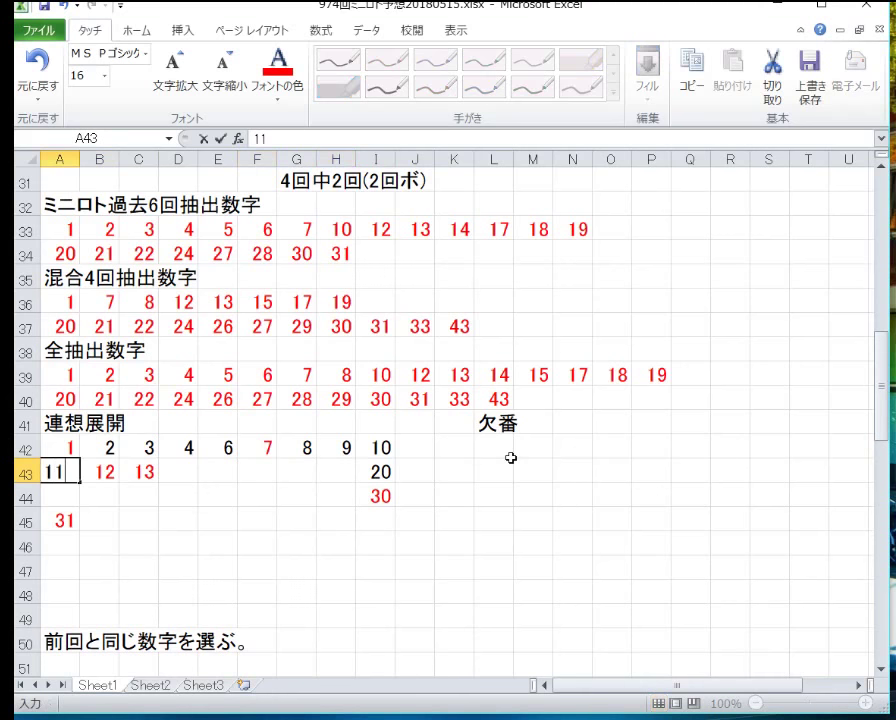
{"action": "key", "text": "Tab"}
{"action": "key", "text": "Tab"}
{"action": "key", "text": "Tab"}
{"action": "type", "text": "1"}
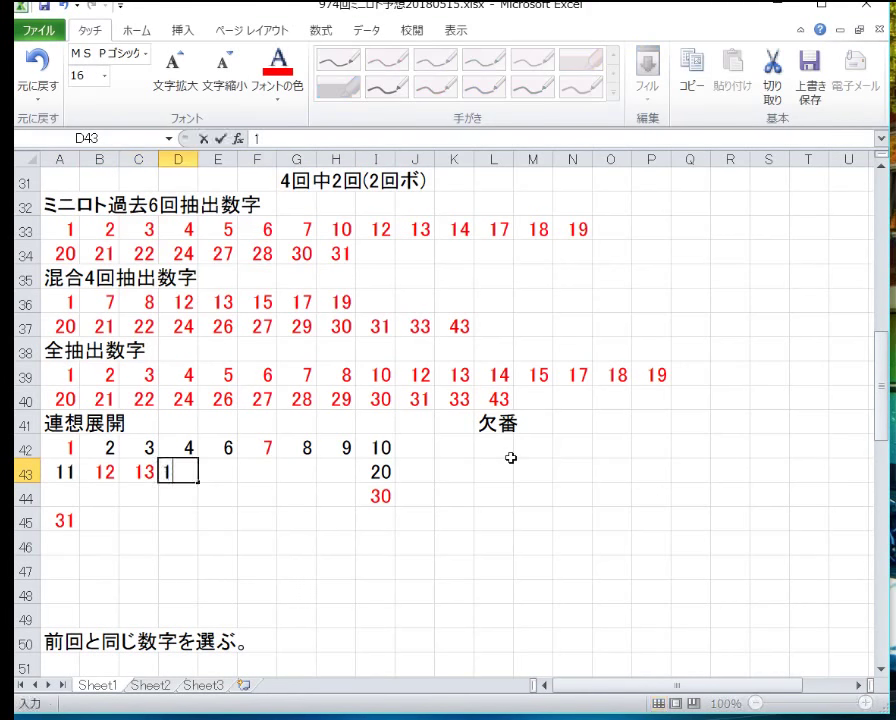
{"action": "type", "text": "4"}
{"action": "key", "text": "Tab"}
{"action": "type", "text": "16"}
{"action": "key", "text": "Tab"}
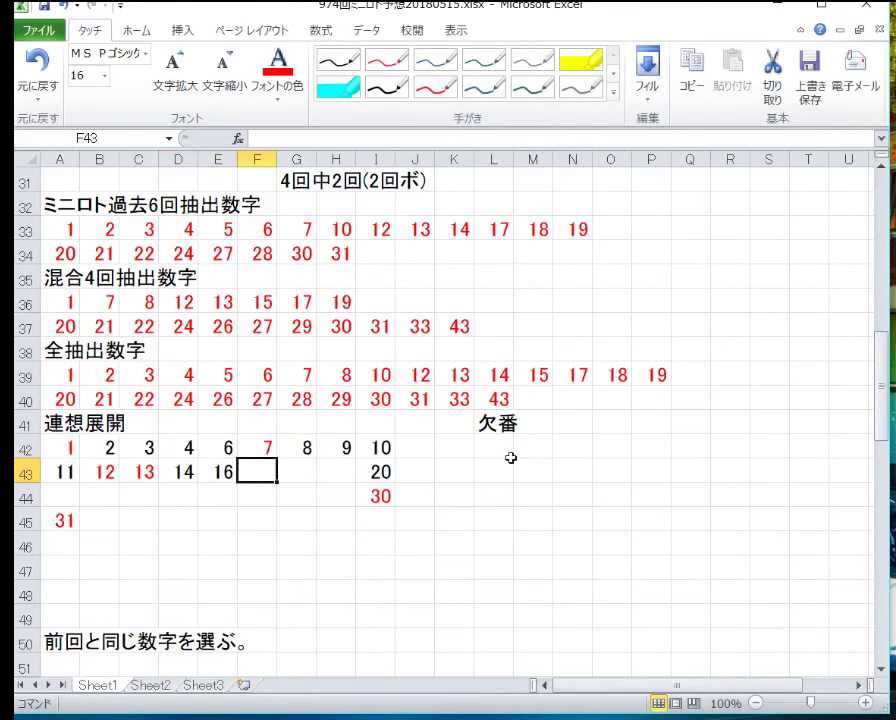
Complete row 43 with 17, 18 and 19 in F43:H43, leading up to the 20.
{"action": "type", "text": "17"}
{"action": "key", "text": "Tab"}
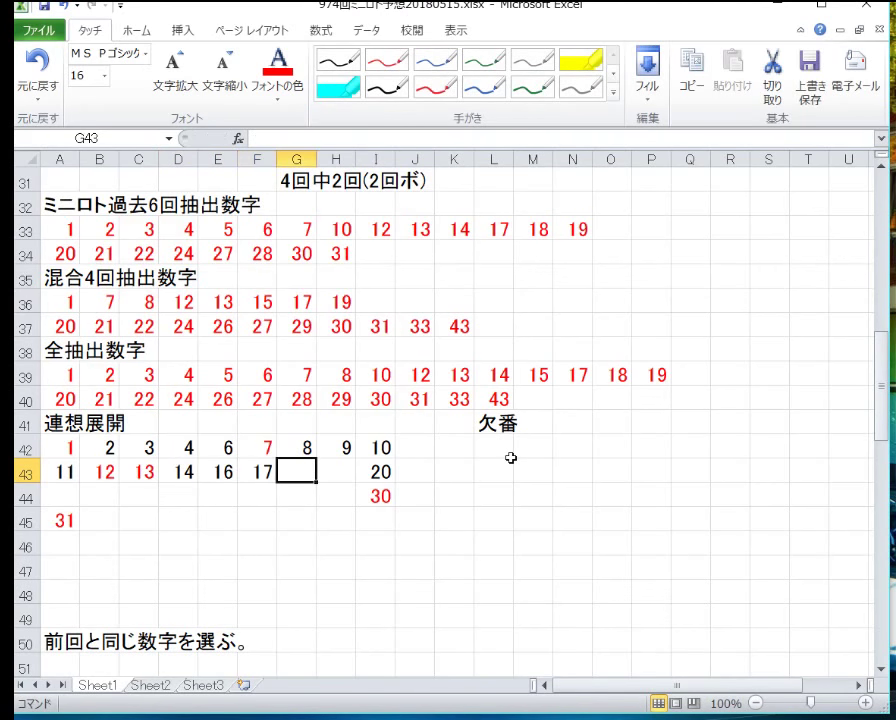
{"action": "type", "text": "2"}
{"action": "key", "text": "Tab"}
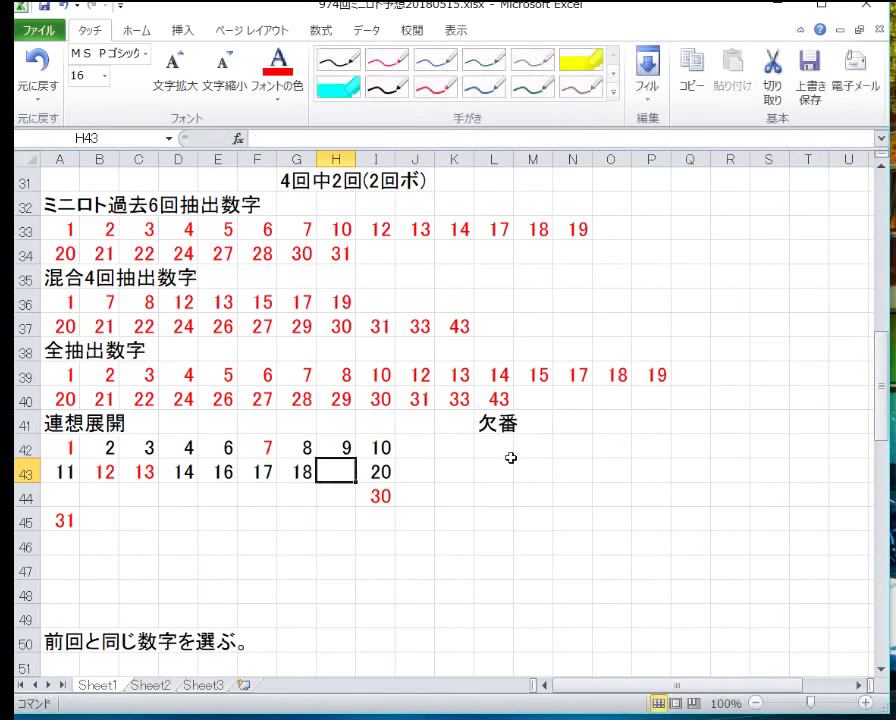
{"action": "type", "text": "19"}
{"action": "key", "text": "Return"}
Enter 21, 22, 23, 24 and 26 in A44:E44 as the third row of 連想展開.
{"action": "key", "text": "Left"}
{"action": "key", "text": "Home"}
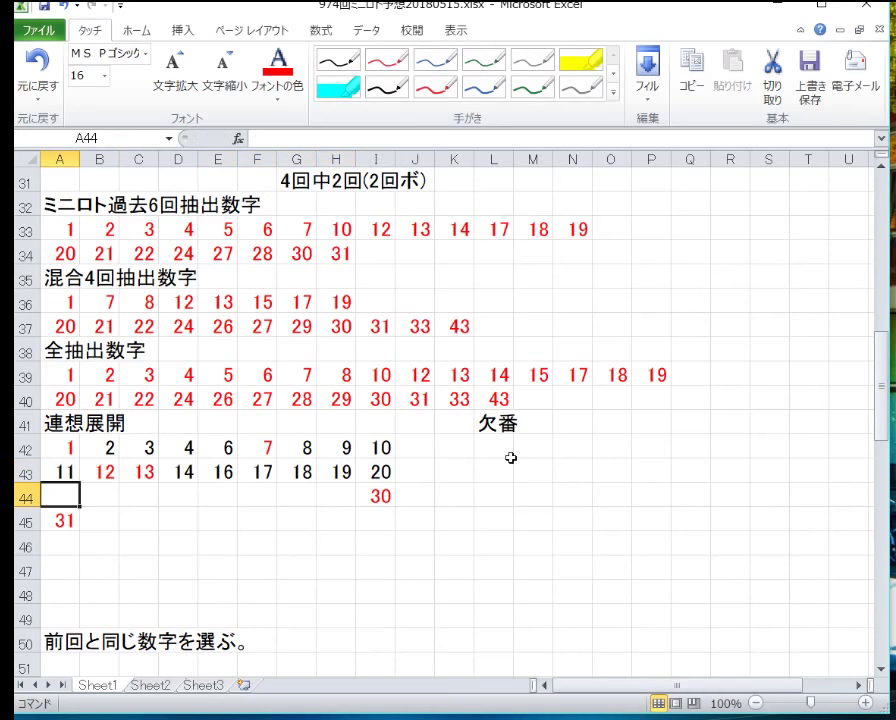
{"action": "type", "text": "21"}
{"action": "key", "text": "Tab"}
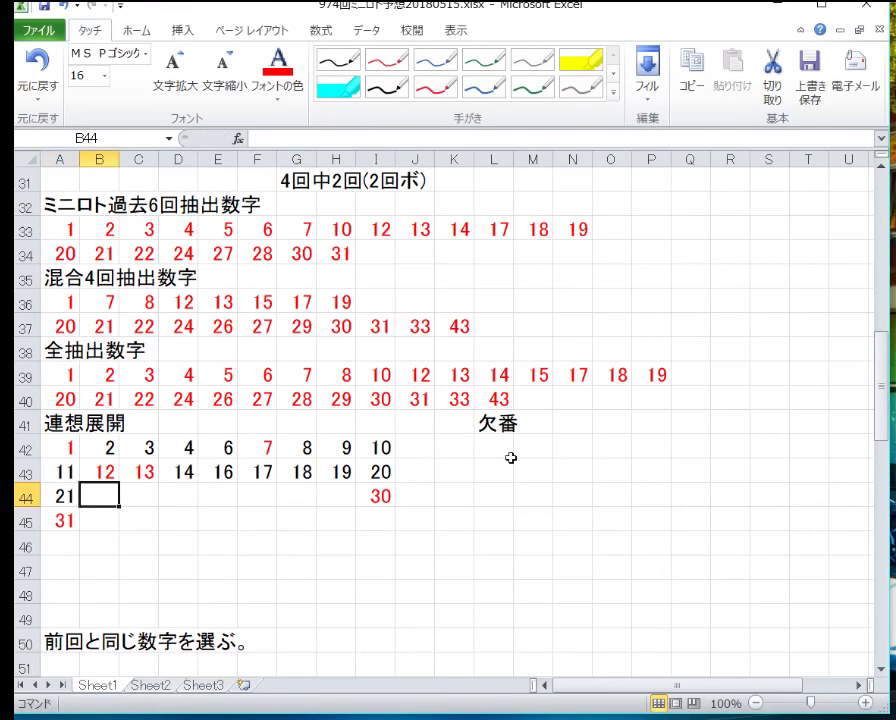
{"action": "type", "text": "22"}
{"action": "key", "text": "Tab"}
{"action": "type", "text": "23"}
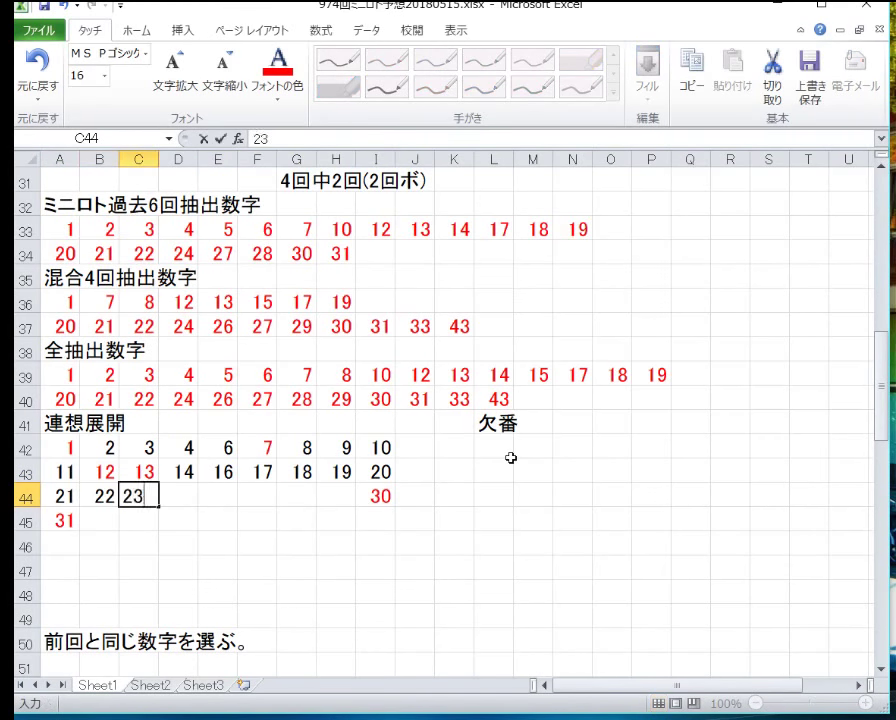
{"action": "key", "text": "Tab"}
{"action": "type", "text": "24"}
{"action": "key", "text": "Tab"}
{"action": "type", "text": "26"}
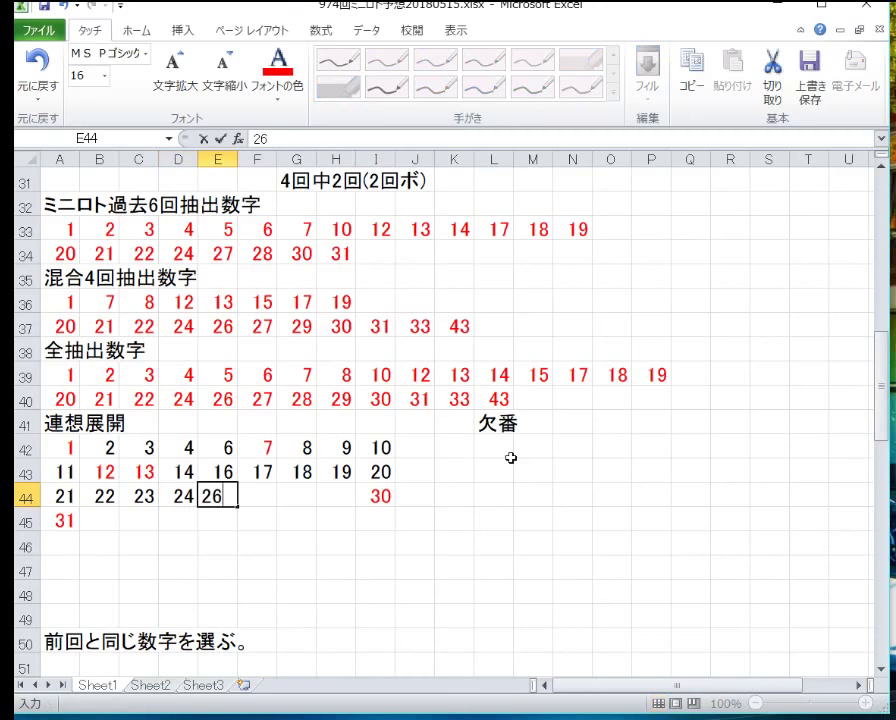
{"action": "key", "text": "Tab"}
List 5, 15 and 25 under 欠番 in L42:L44, leaving L45 empty.
{"action": "key", "text": "Right"}
{"action": "key", "text": "Right"}
{"action": "key", "text": "Right"}
{"action": "key", "text": "Right"}
{"action": "key", "text": "Right"}
{"action": "key", "text": "Right"}
{"action": "left_click", "coordinate": [514, 462]}
{"action": "left_click", "coordinate": [511, 458]}
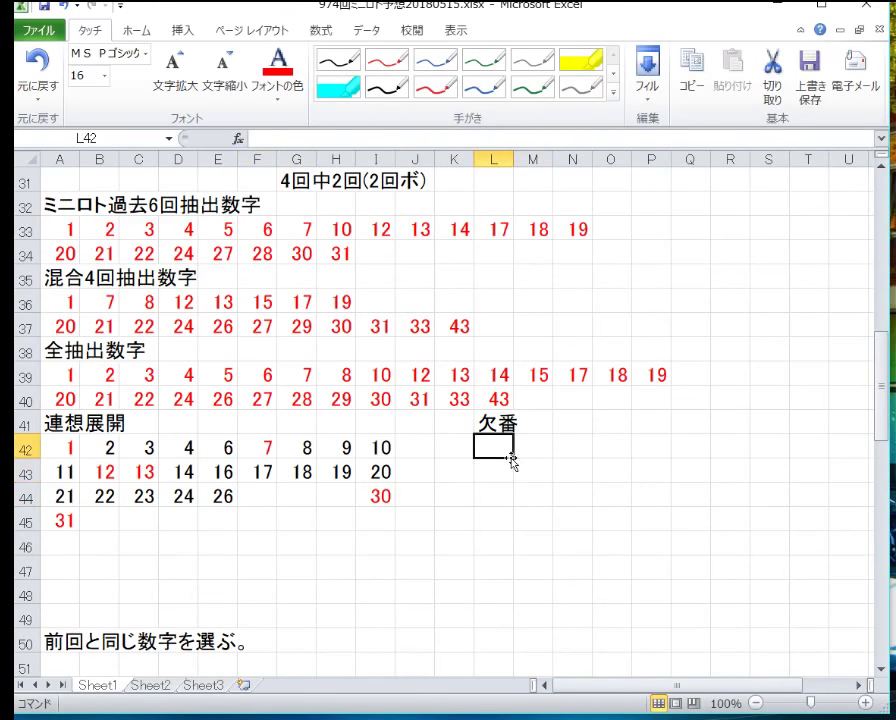
{"action": "type", "text": "5"}
{"action": "key", "text": "Return"}
{"action": "type", "text": "15"}
{"action": "key", "text": "Return"}
{"action": "type", "text": "25"}
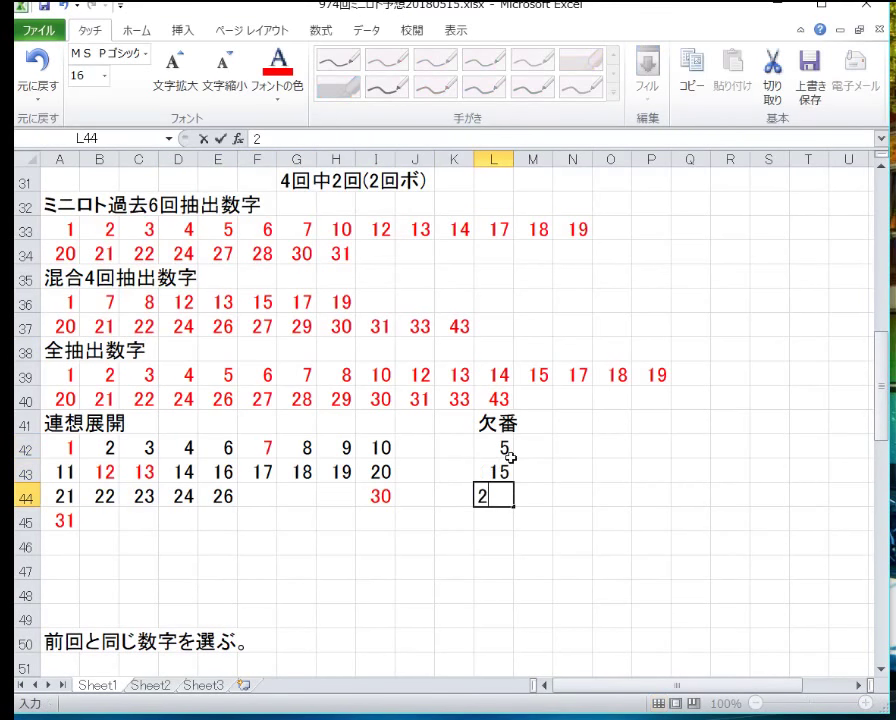
{"action": "key", "text": "Return"}
{"action": "type", "text": "35"}
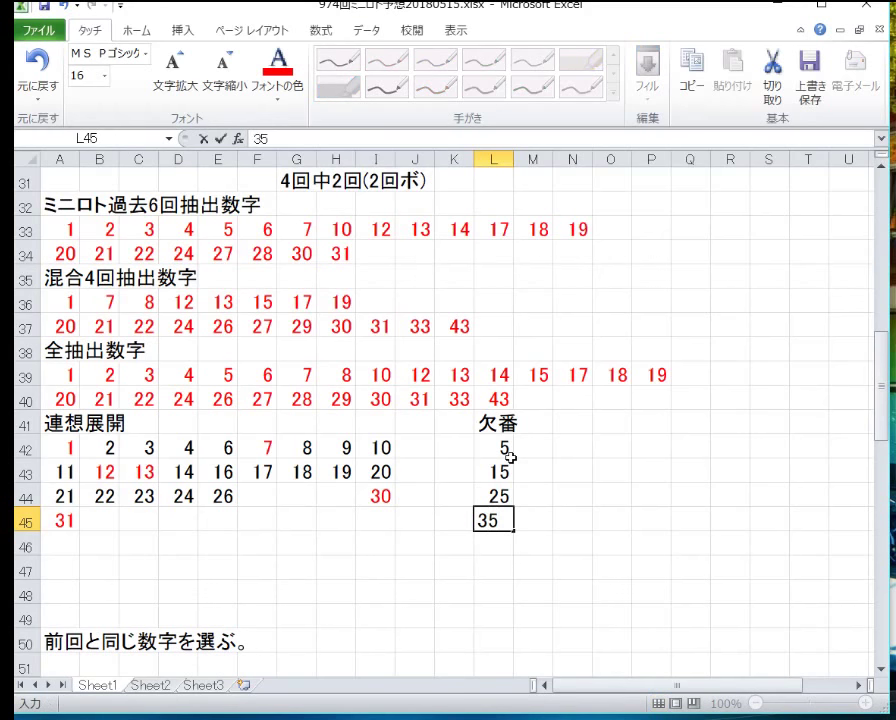
{"action": "key", "text": "Escape"}
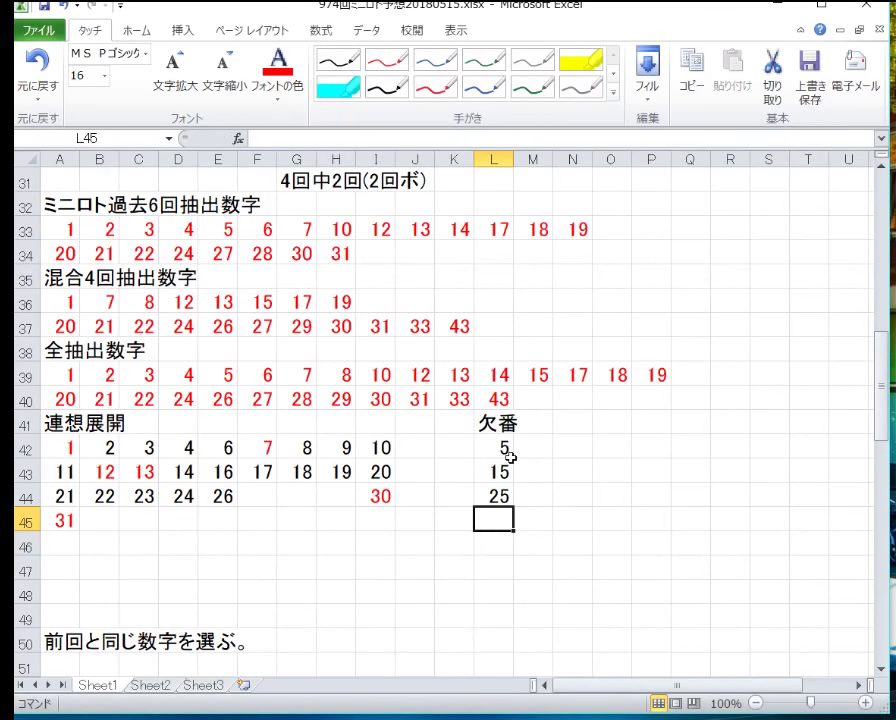
Complete row 44 with 27, 28 and 29 in F44:H44, before the red 30.
{"action": "key", "text": "Left"}
{"action": "key", "text": "Left"}
{"action": "key", "text": "Left"}
{"action": "key", "text": "Left"}
{"action": "key", "text": "Left"}
{"action": "key", "text": "Left"}
{"action": "key", "text": "Up"}
{"action": "type", "text": "1"}
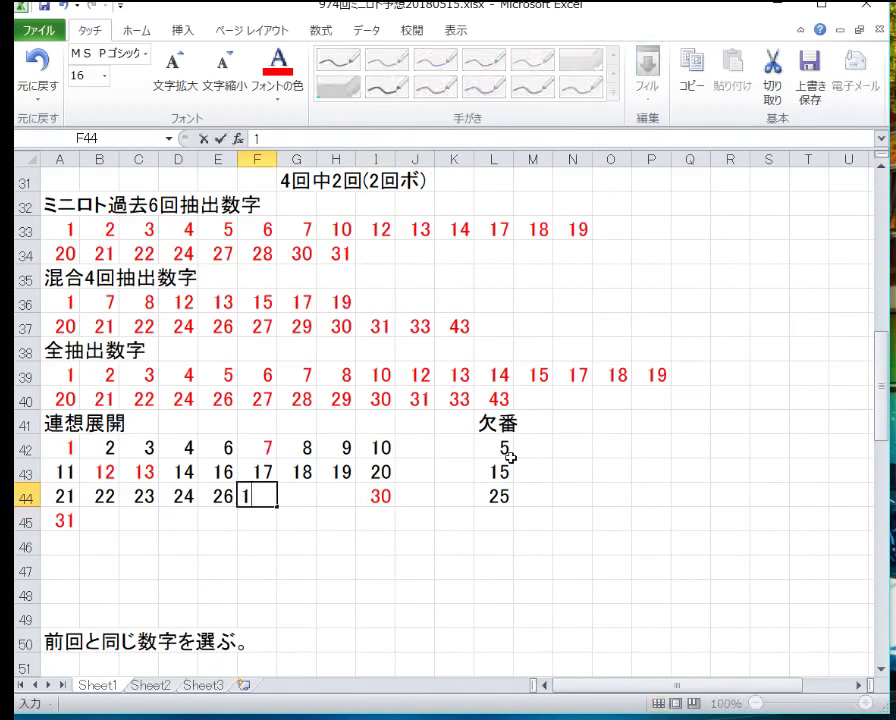
{"action": "type", "text": "7"}
{"action": "key", "text": "Right"}
{"action": "type", "text": "28"}
{"action": "key", "text": "Right"}
{"action": "type", "text": "29"}
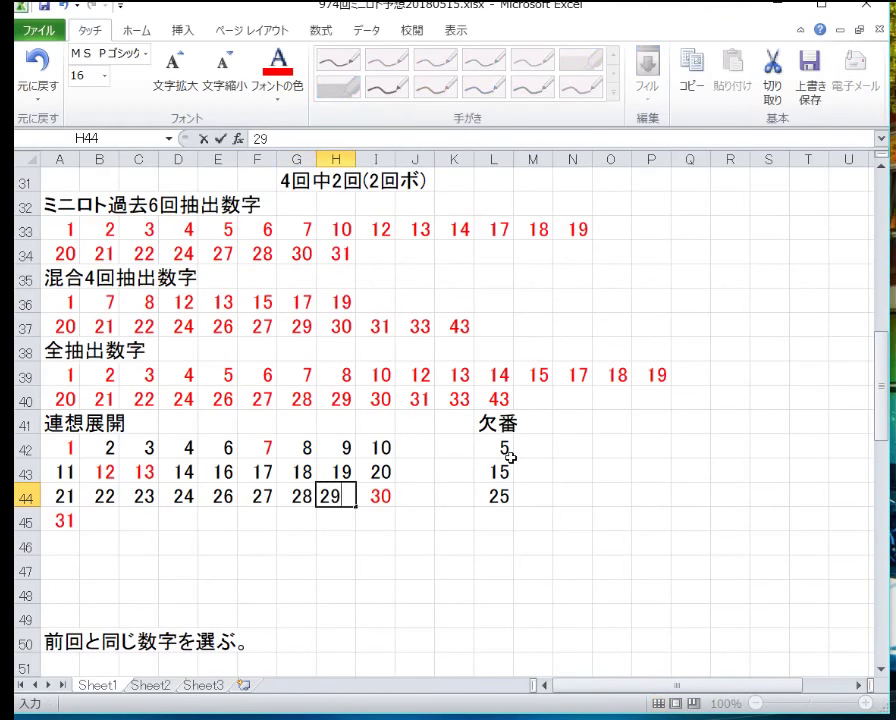
{"action": "key", "text": "Down"}
{"action": "key", "text": "Left"}
{"action": "key", "text": "Left"}
{"action": "key", "text": "Left"}
{"action": "key", "text": "Left"}
{"action": "key", "text": "Left"}
{"action": "key", "text": "Left"}
{"action": "key", "text": "Left"}
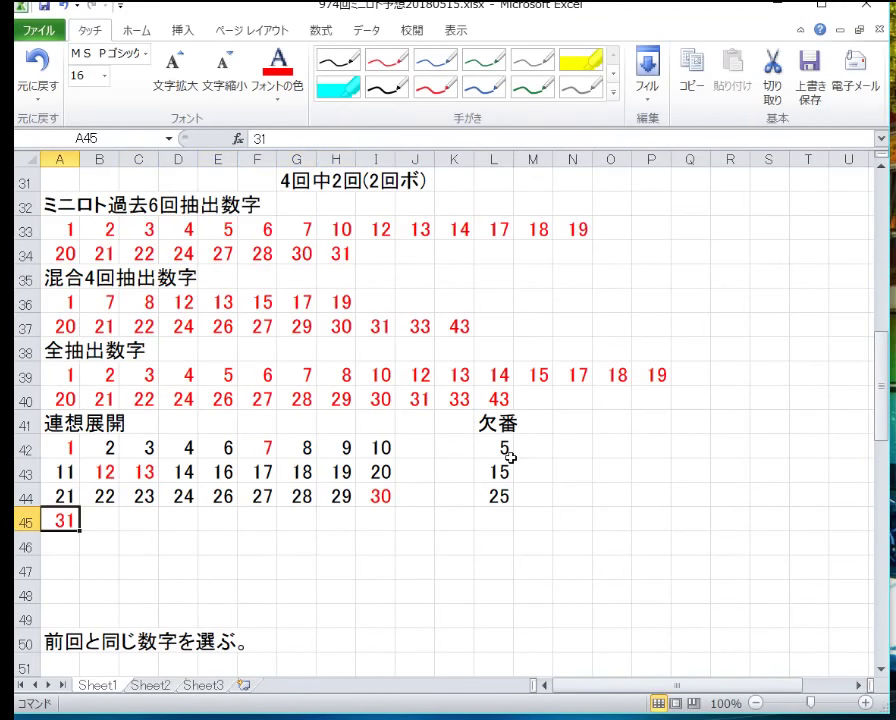
Change the font colour of the 欠番 numbers in L42:L44 to light blue.
{"action": "left_click_drag", "start_coordinate": [510, 457], "coordinate": [512, 495]}
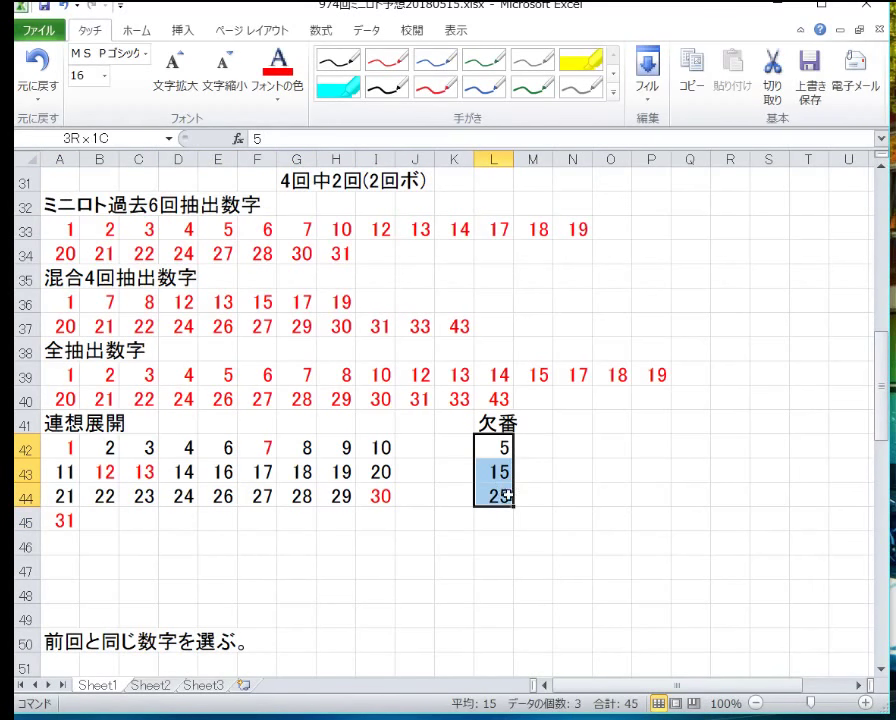
{"action": "left_click", "coordinate": [278, 98]}
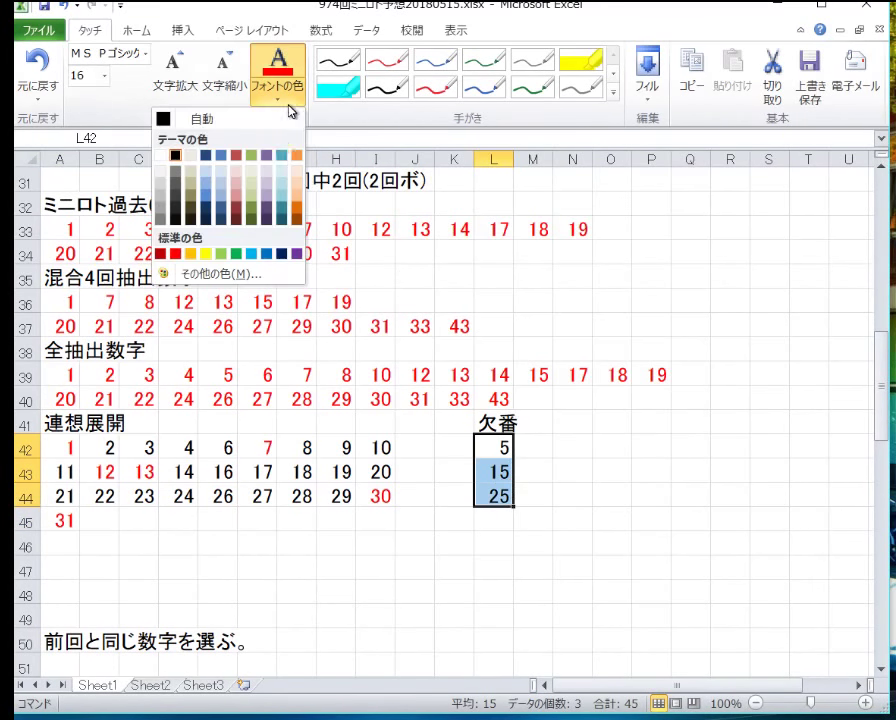
{"action": "left_click", "coordinate": [250, 255]}
Change the font colour of the 連想展開 numbers in D42:E44 and G42:H44 to orange.
{"action": "left_click_drag", "start_coordinate": [298, 450], "coordinate": [340, 492]}
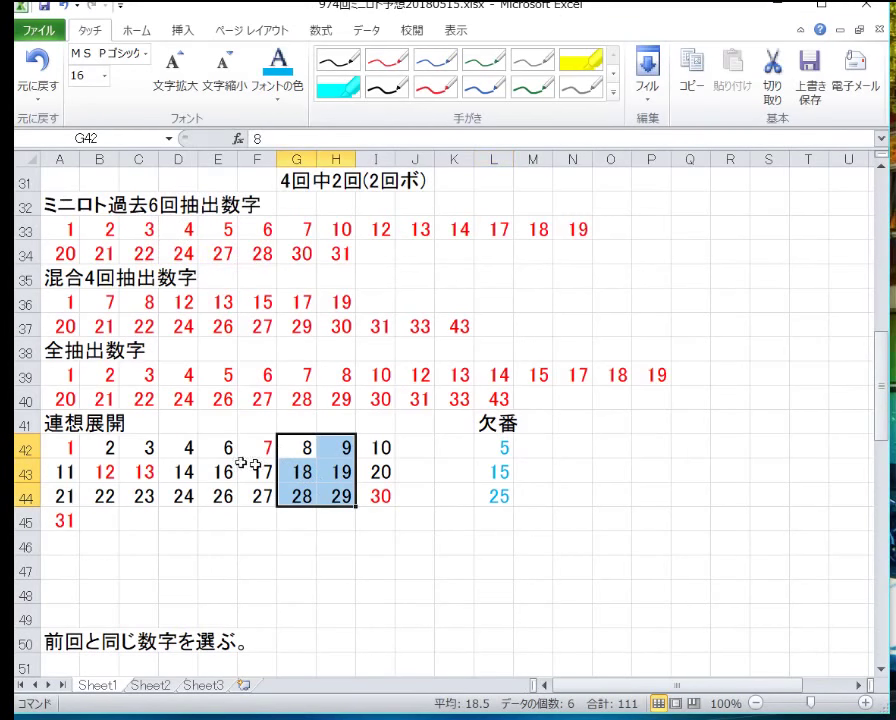
{"action": "left_click_drag", "start_coordinate": [192, 448], "coordinate": [213, 500], "text": "ctrl"}
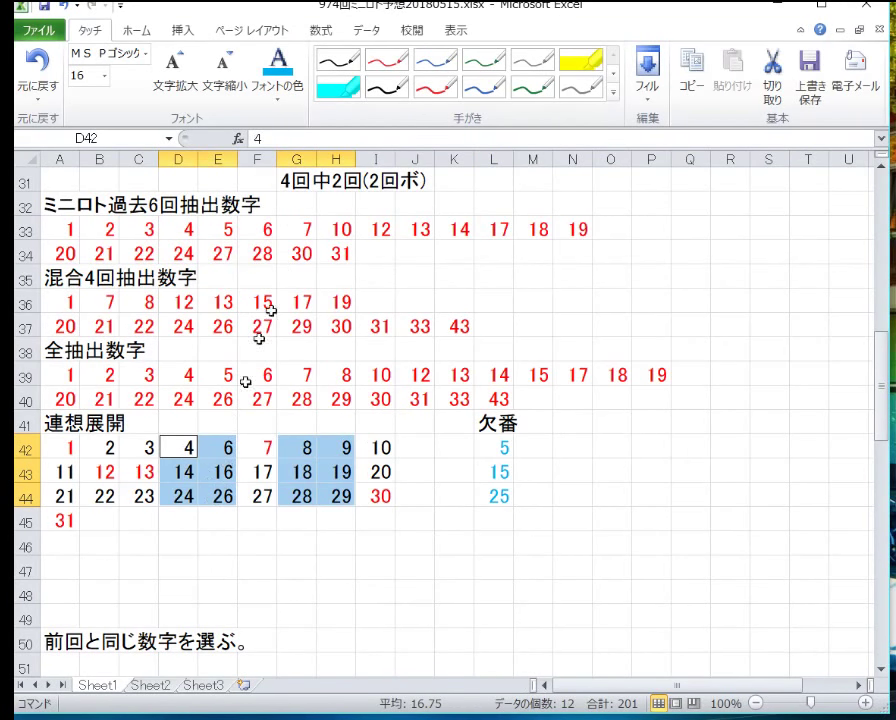
{"action": "left_click", "coordinate": [279, 101]}
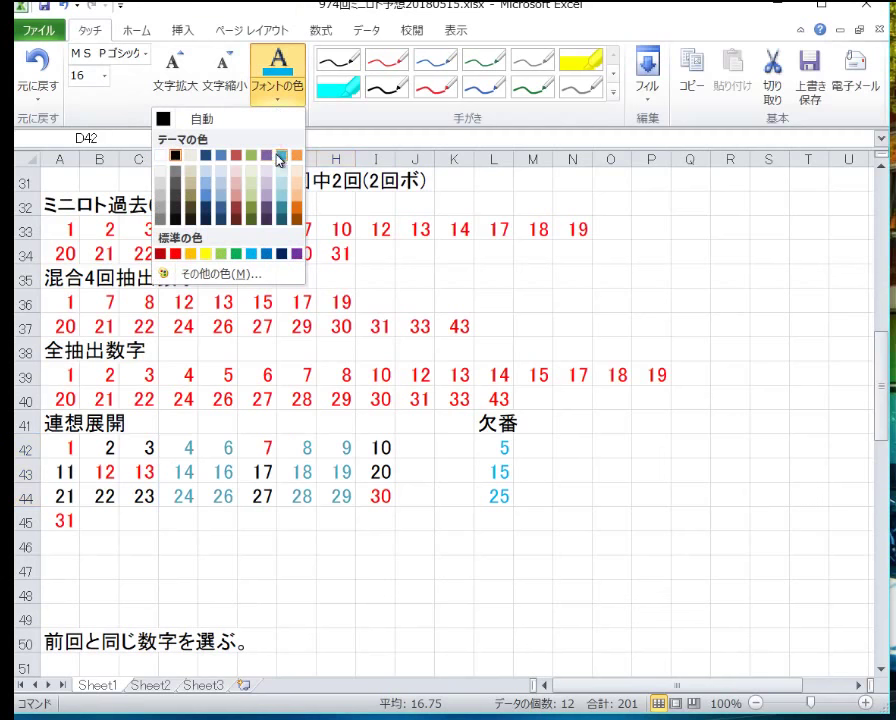
{"action": "left_click", "coordinate": [296, 154]}
{"action": "left_click", "coordinate": [338, 495]}
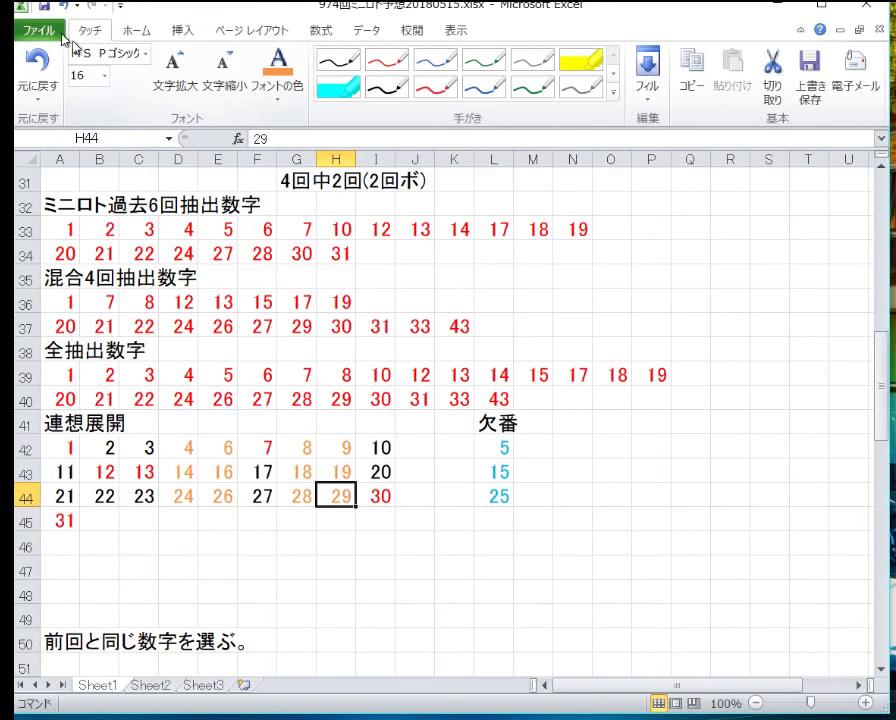
Copy the 全抽出数字 rows 39:40 and paste them at row 75, under the 全抽出数字 heading of the 参考回 section.
{"action": "scroll", "coordinate": [178, 366], "scroll_direction": "down", "scroll_amount": 1}
{"action": "scroll", "coordinate": [124, 368], "scroll_direction": "up", "scroll_amount": 1}
{"action": "scroll", "coordinate": [176, 381], "scroll_direction": "down", "scroll_amount": 1}
{"action": "scroll", "coordinate": [185, 400], "scroll_direction": "down", "scroll_amount": 1}
{"action": "scroll", "coordinate": [188, 400], "scroll_direction": "up", "scroll_amount": 1}
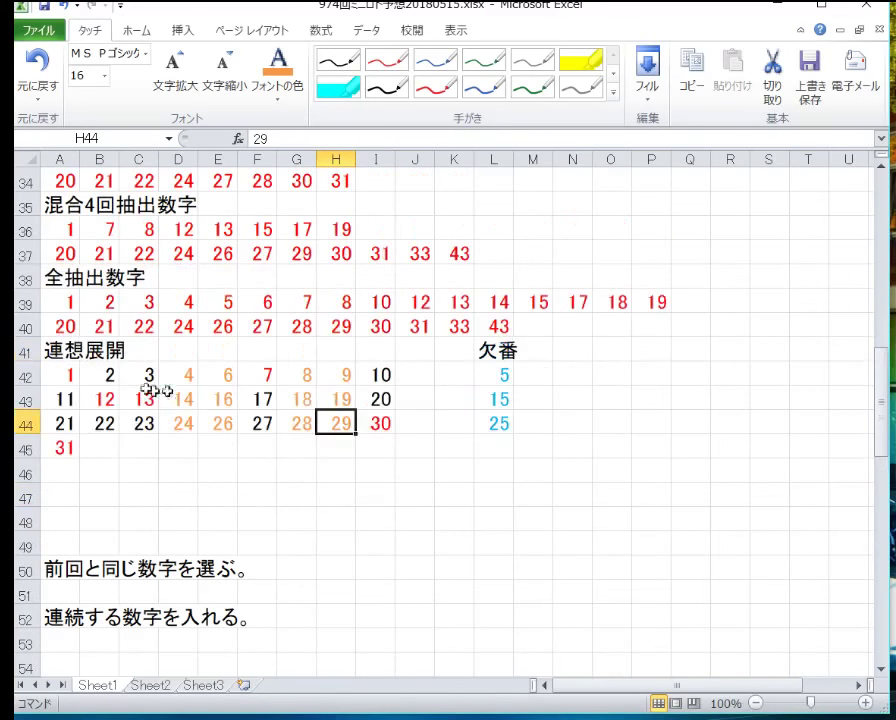
{"action": "left_click_drag", "start_coordinate": [28, 301], "coordinate": [22, 326]}
{"action": "key", "text": "ctrl+c"}
{"action": "right_click", "coordinate": [22, 326]}
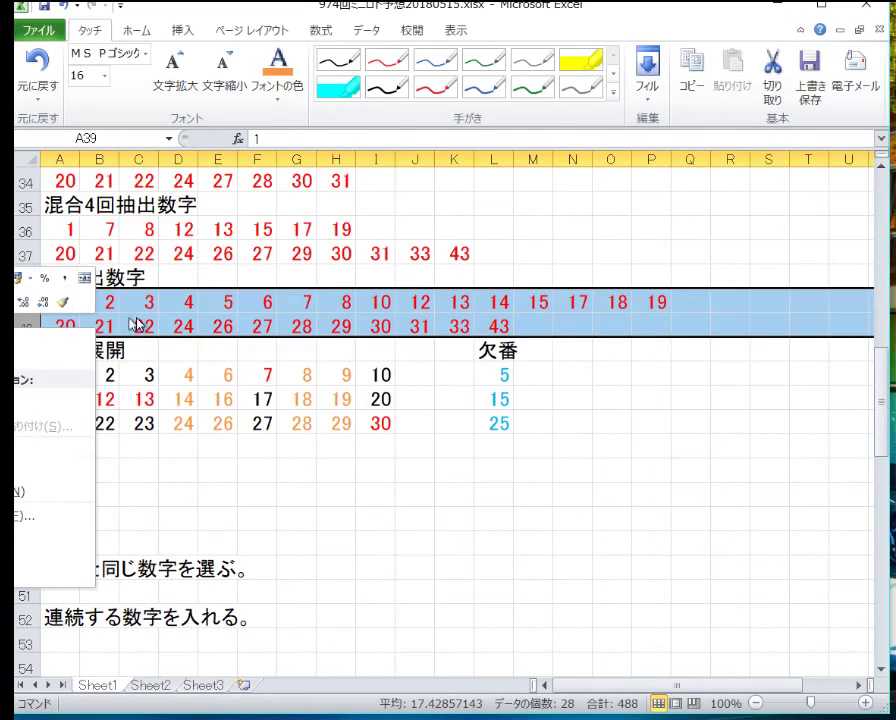
{"action": "scroll", "coordinate": [200, 380], "scroll_direction": "down", "scroll_amount": 17}
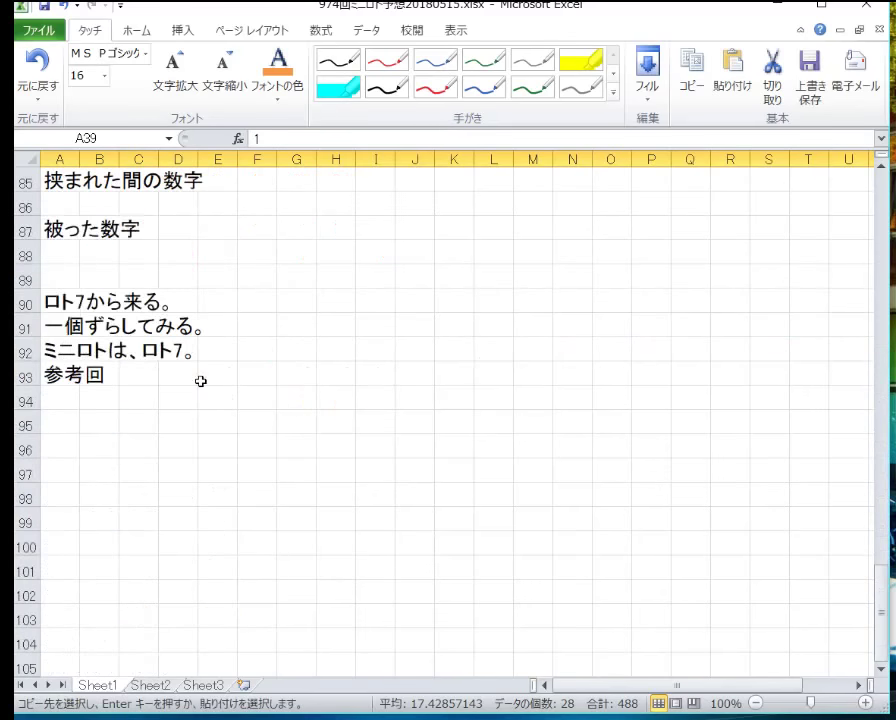
{"action": "scroll", "coordinate": [196, 366], "scroll_direction": "up", "scroll_amount": 4}
{"action": "scroll", "coordinate": [150, 355], "scroll_direction": "up", "scroll_amount": 3}
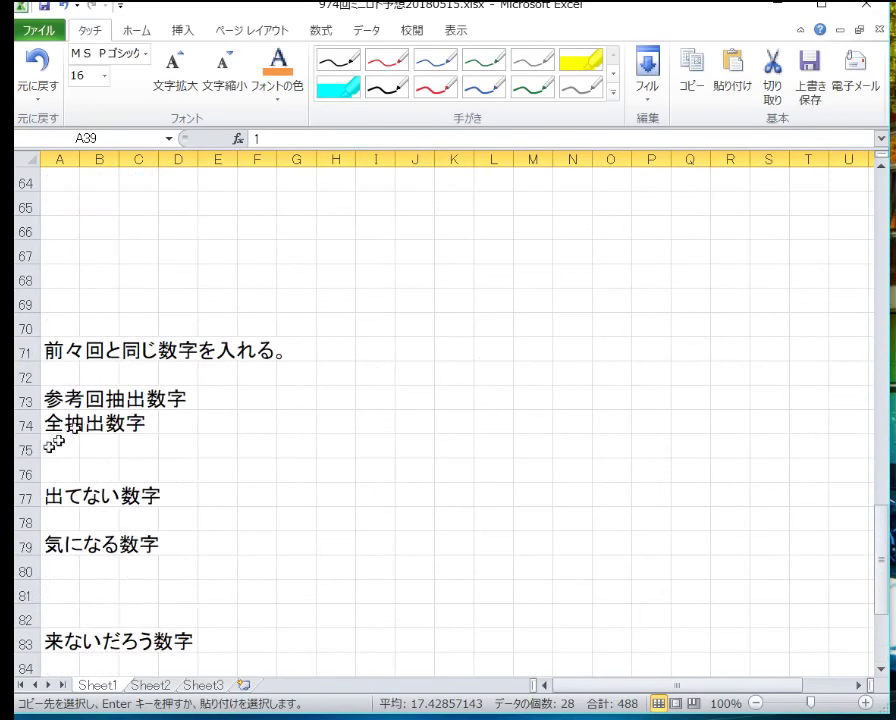
{"action": "right_click", "coordinate": [24, 448]}
{"action": "left_click", "coordinate": [20, 452]}
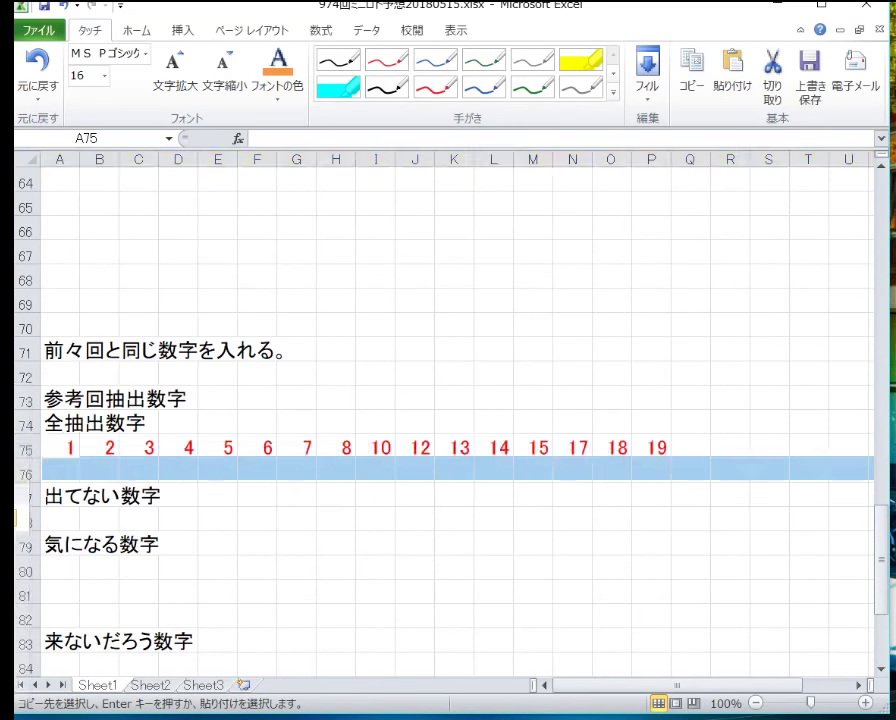
{"action": "left_click", "coordinate": [170, 512]}
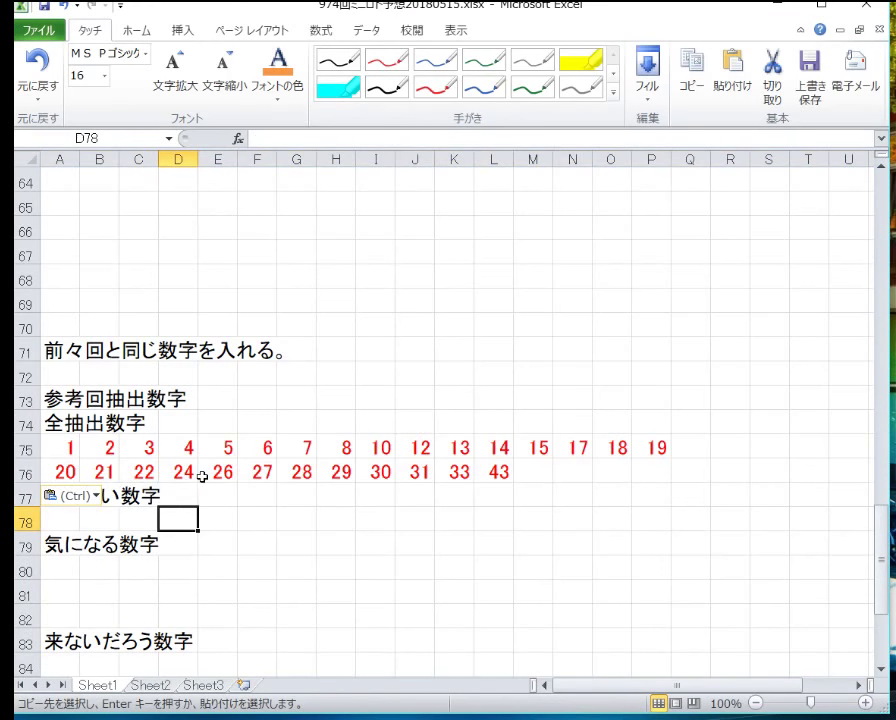
Fill the cells holding 1, 4, 7, 13, 18, 19, 20, 24, 27 and 31 in rows 75:76 with light green.
{"action": "left_click", "coordinate": [57, 450]}
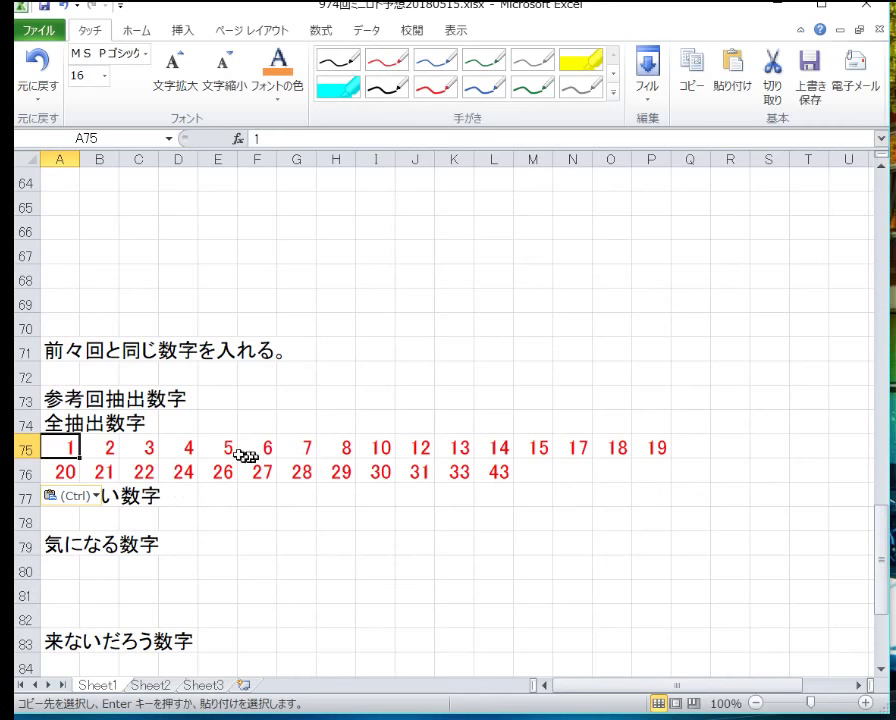
{"action": "left_click", "coordinate": [196, 450], "text": "ctrl"}
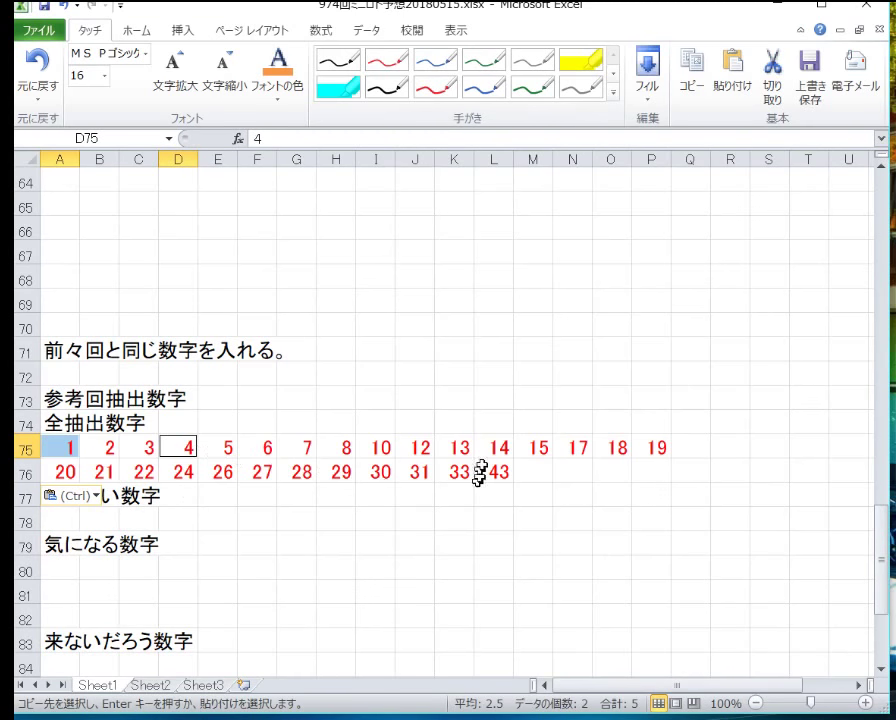
{"action": "left_click", "coordinate": [613, 448], "text": "ctrl"}
{"action": "left_click_drag", "start_coordinate": [620, 449], "coordinate": [641, 449]}
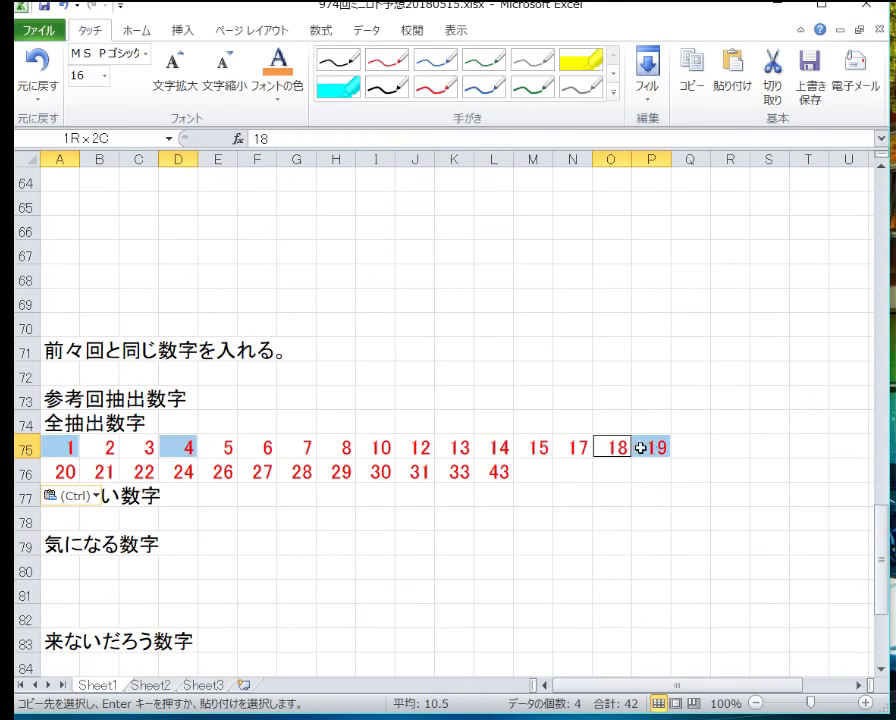
{"action": "left_click", "coordinate": [60, 472], "text": "ctrl"}
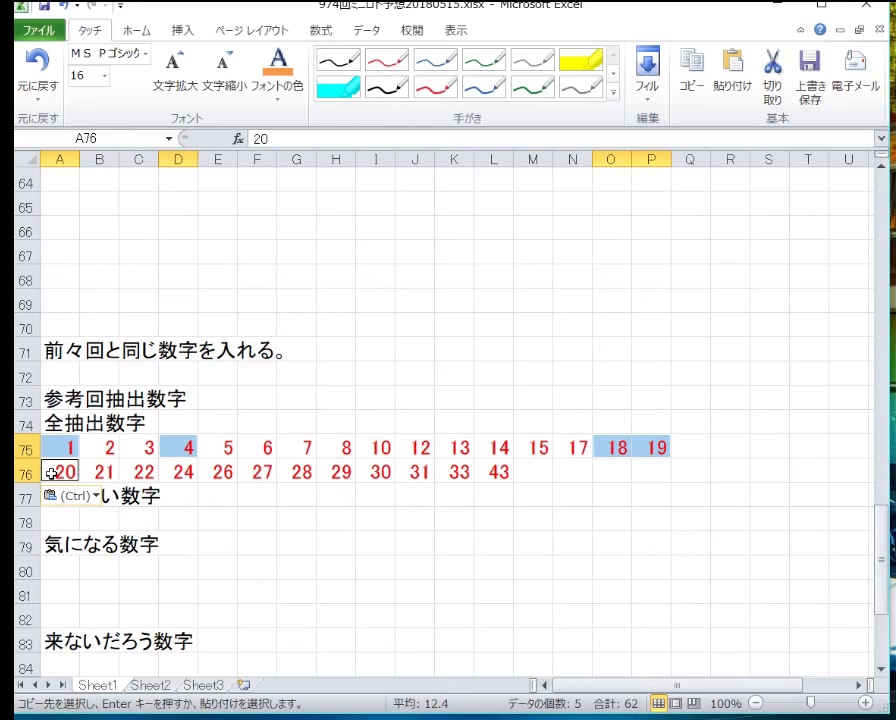
{"action": "left_click", "coordinate": [185, 467], "text": "ctrl"}
{"action": "left_click", "coordinate": [257, 472], "text": "ctrl"}
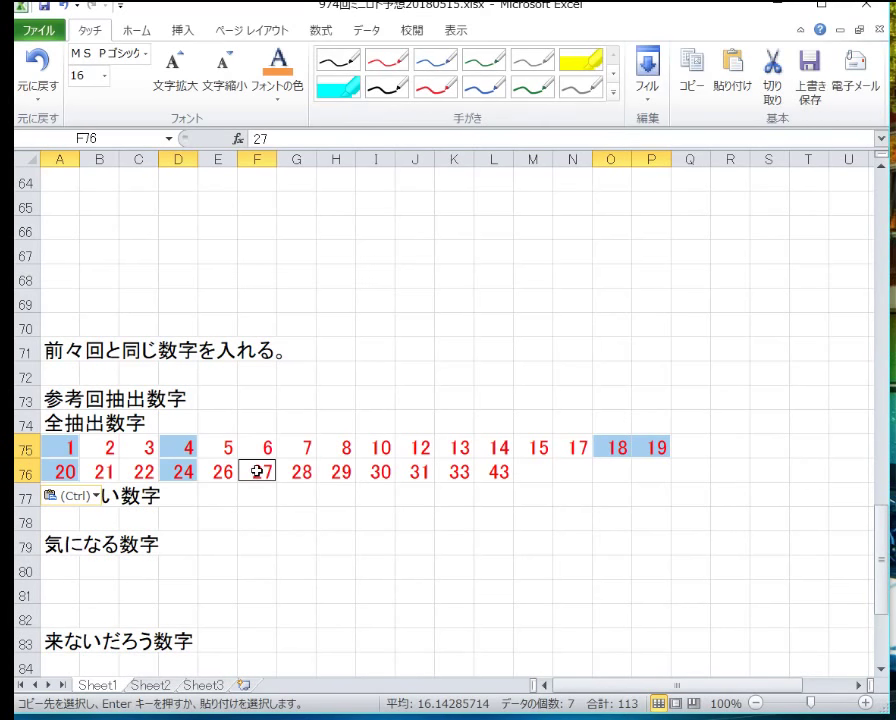
{"action": "left_click", "coordinate": [291, 448], "text": "ctrl"}
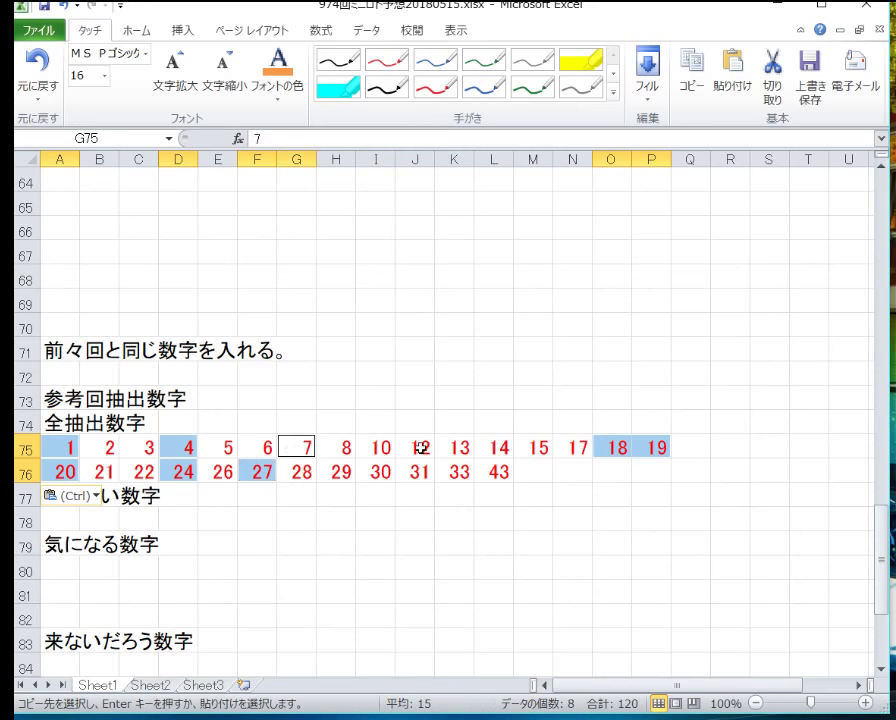
{"action": "left_click", "coordinate": [454, 447], "text": "ctrl"}
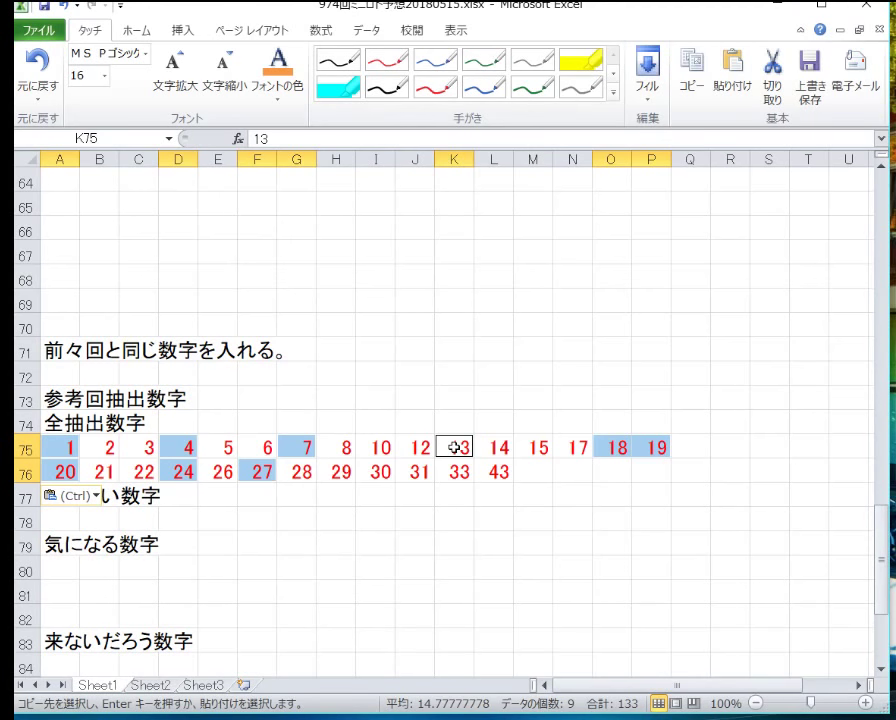
{"action": "left_click", "coordinate": [426, 486], "text": "ctrl"}
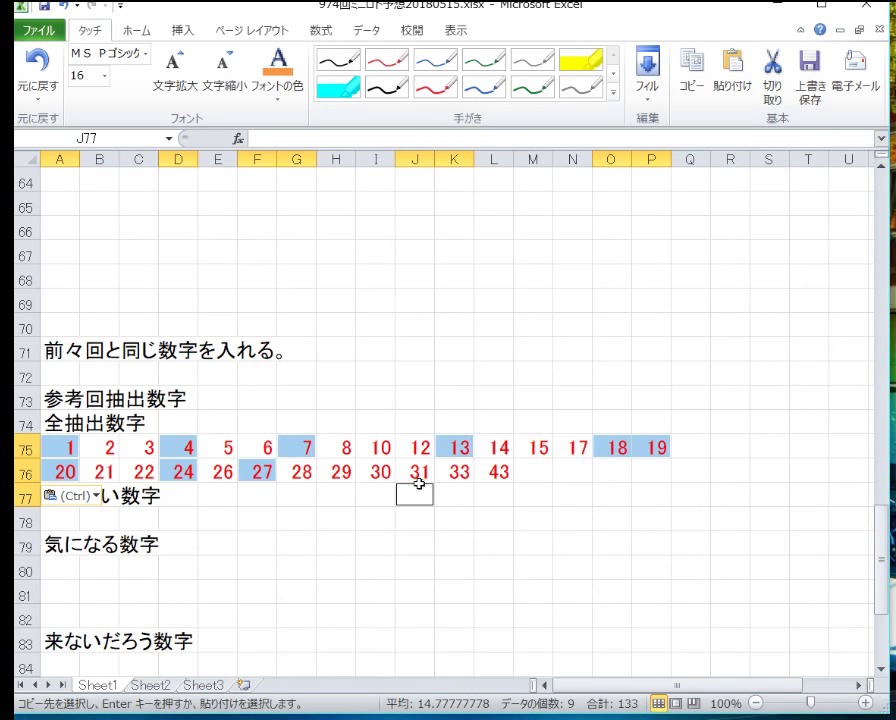
{"action": "left_click", "coordinate": [416, 472], "text": "ctrl"}
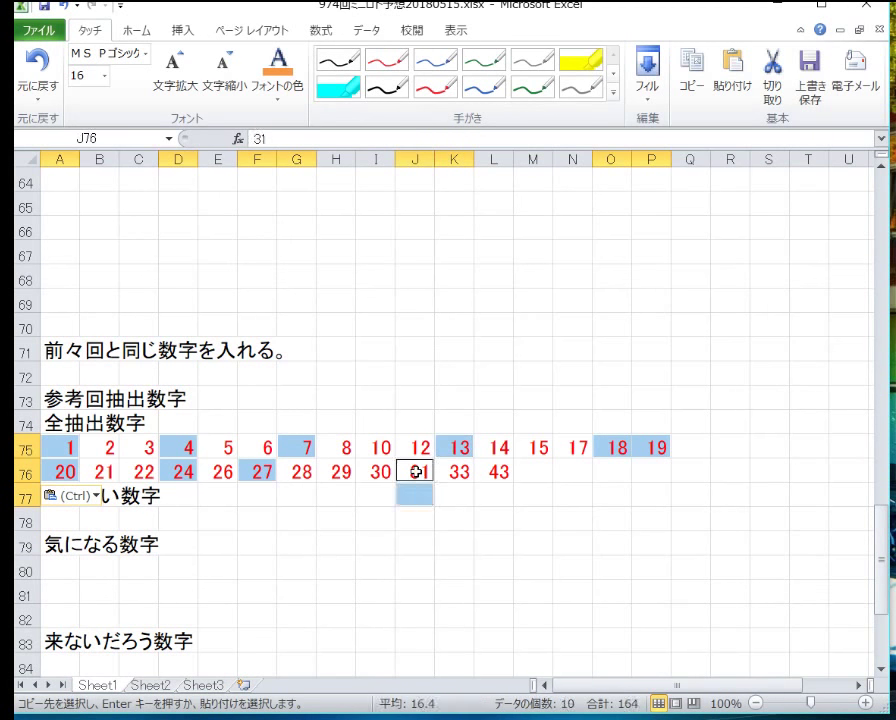
{"action": "left_click", "coordinate": [277, 99]}
{"action": "left_click", "coordinate": [136, 30]}
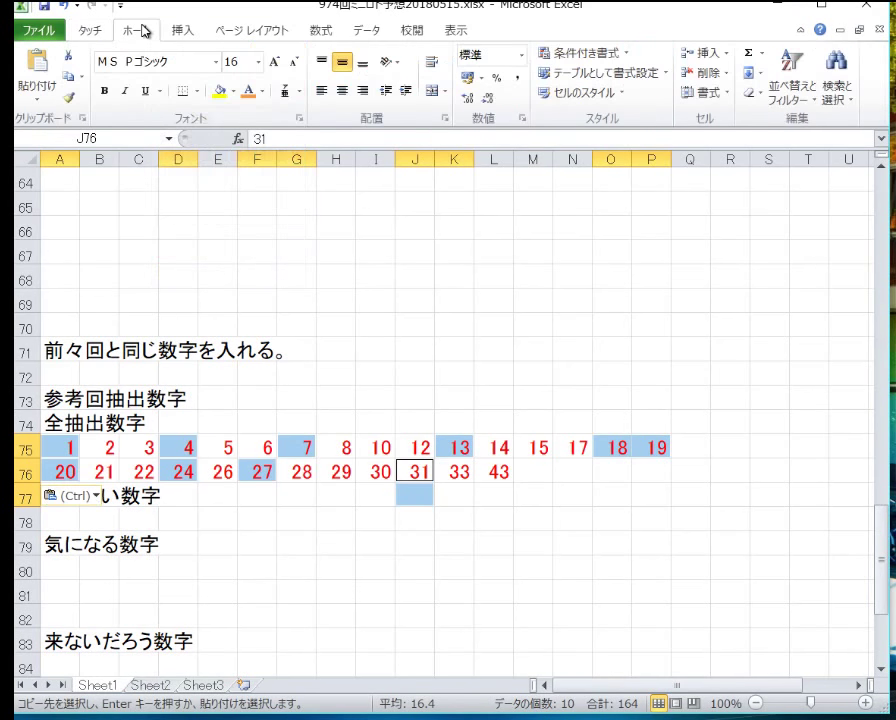
{"action": "left_click", "coordinate": [231, 92]}
{"action": "left_click", "coordinate": [180, 148]}
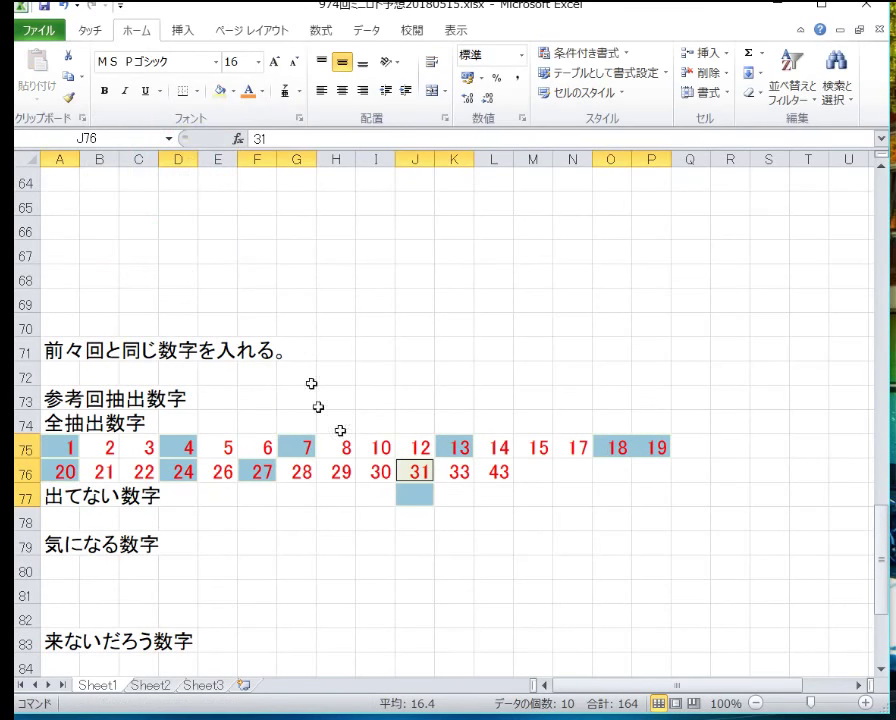
Remove the fill colour from the empty cell J77.
{"action": "left_click", "coordinate": [408, 492]}
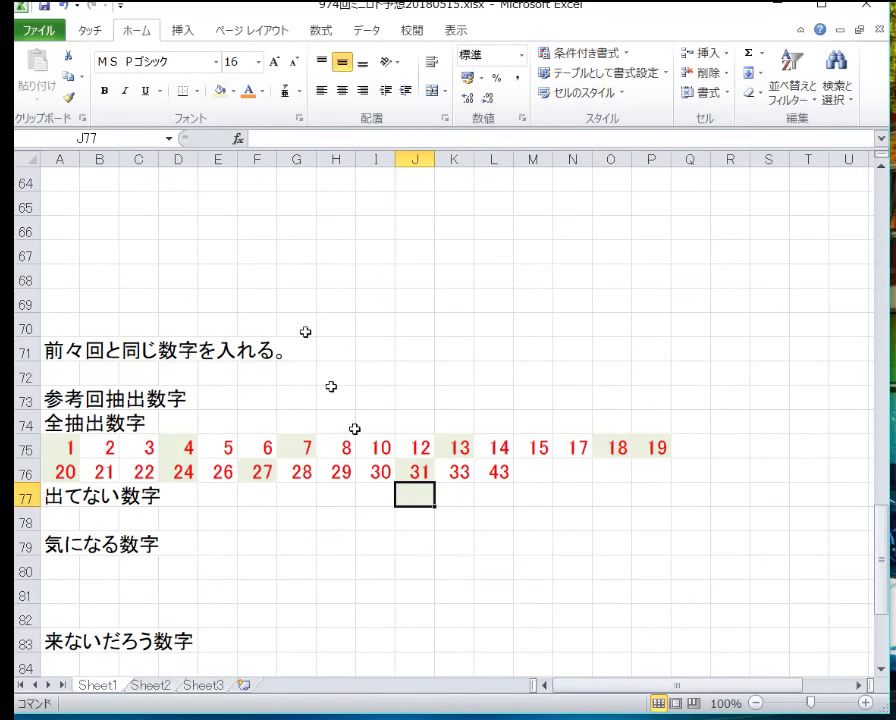
{"action": "left_click", "coordinate": [231, 92]}
{"action": "left_click", "coordinate": [196, 246]}
{"action": "left_click", "coordinate": [296, 420]}
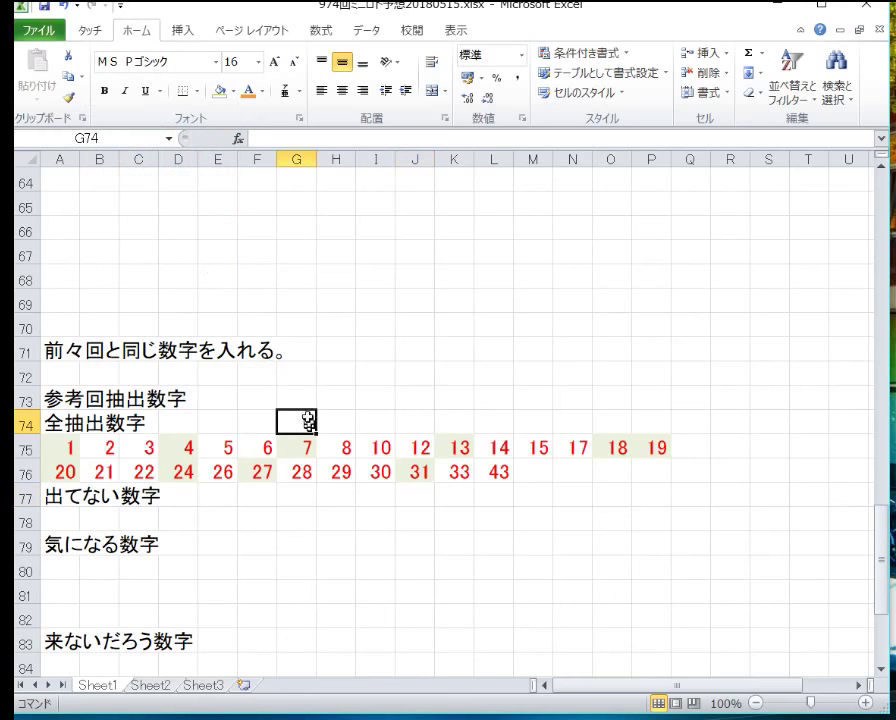
Enter 9, 11, 16, 23 and 25 in A78:E78 under the 出てない数字 heading.
{"action": "left_click", "coordinate": [138, 496]}
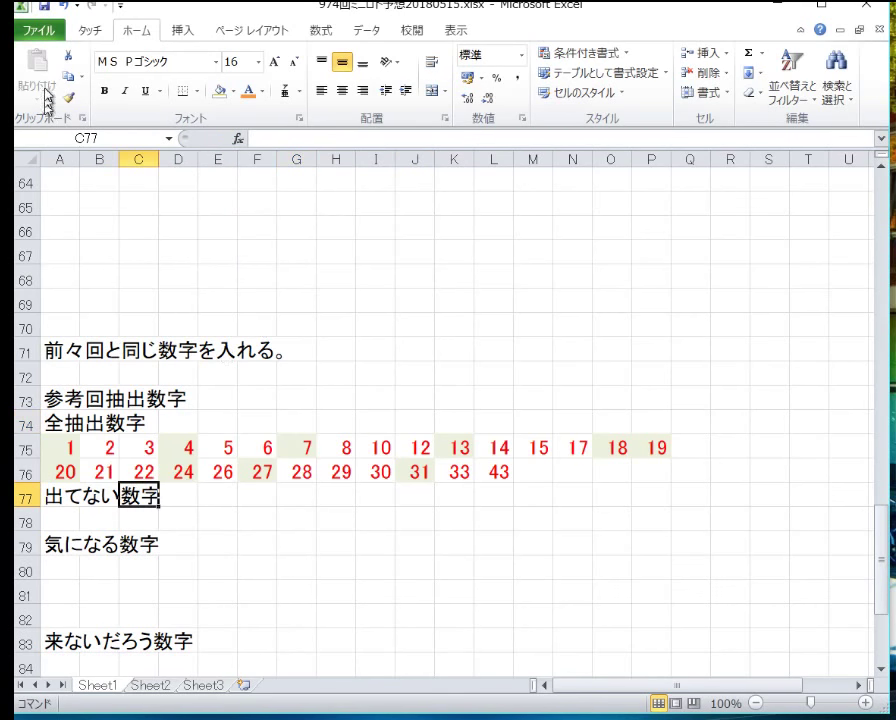
{"action": "left_click", "coordinate": [64, 518]}
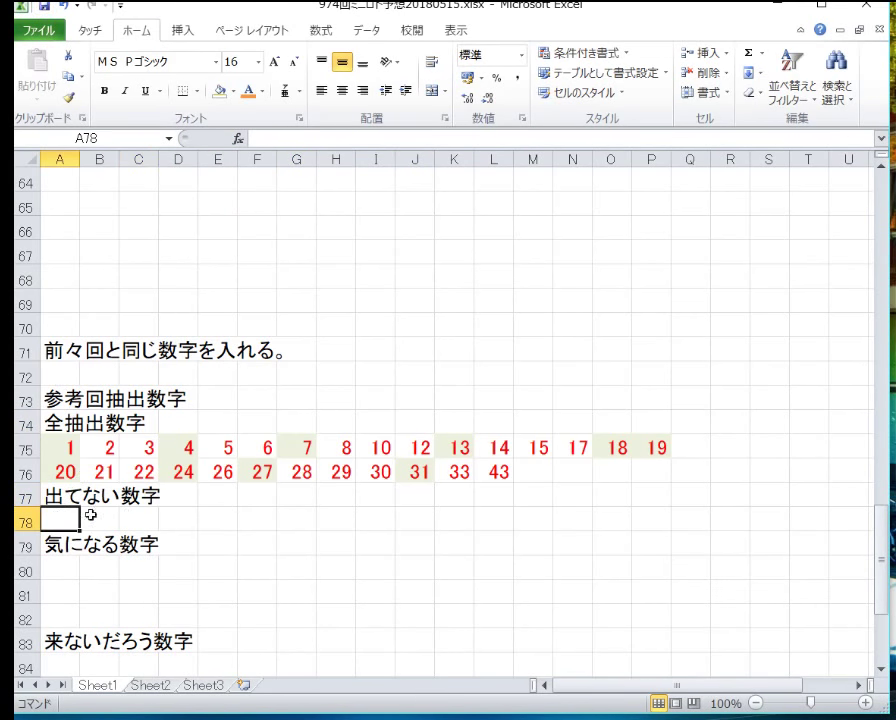
{"action": "type", "text": "9"}
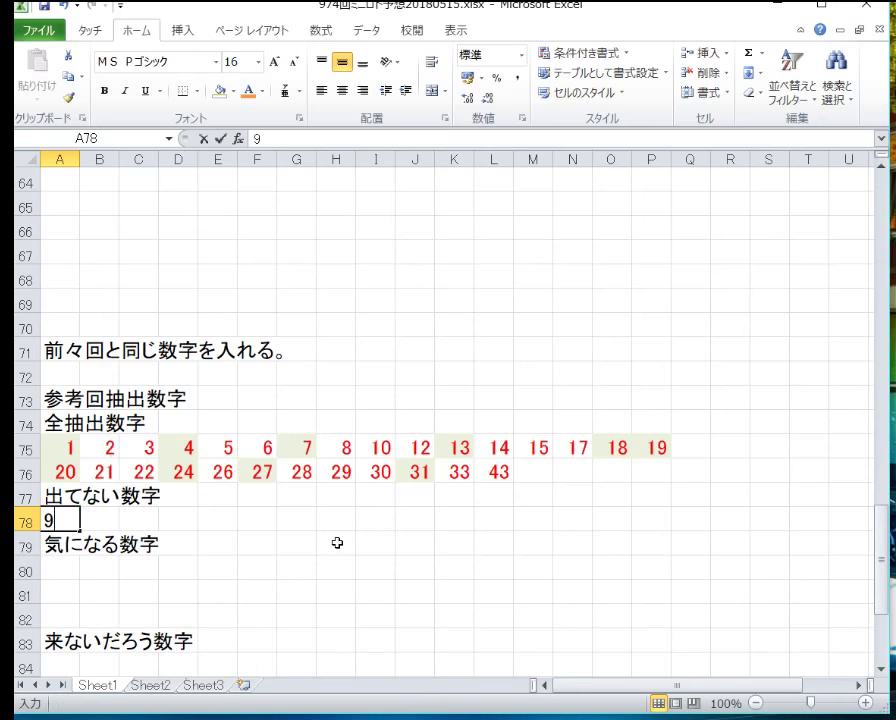
{"action": "key", "text": "Tab"}
{"action": "type", "text": "11"}
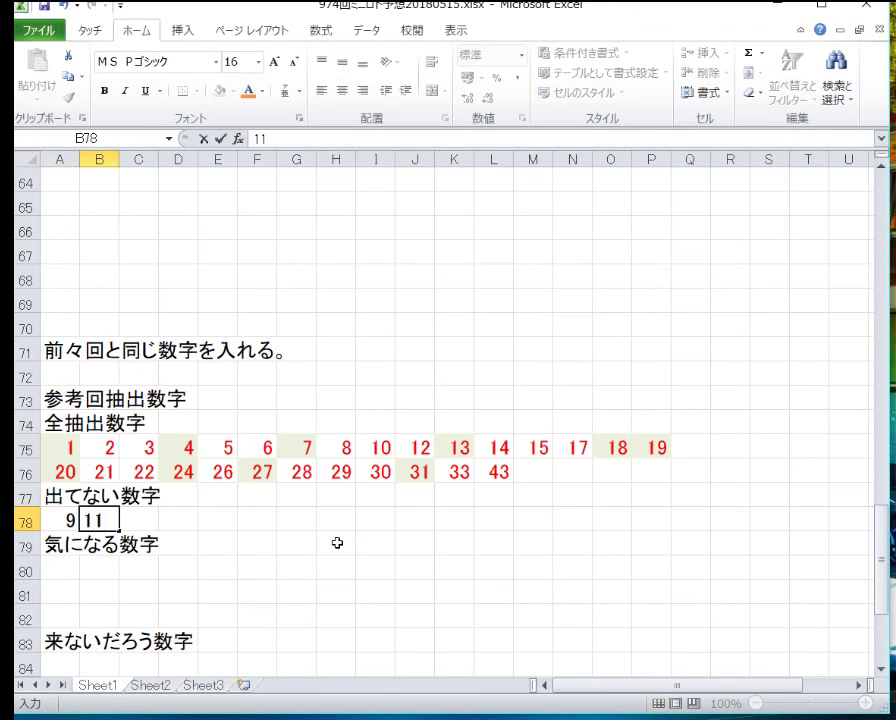
{"action": "key", "text": "Tab"}
{"action": "type", "text": "16"}
{"action": "key", "text": "Tab"}
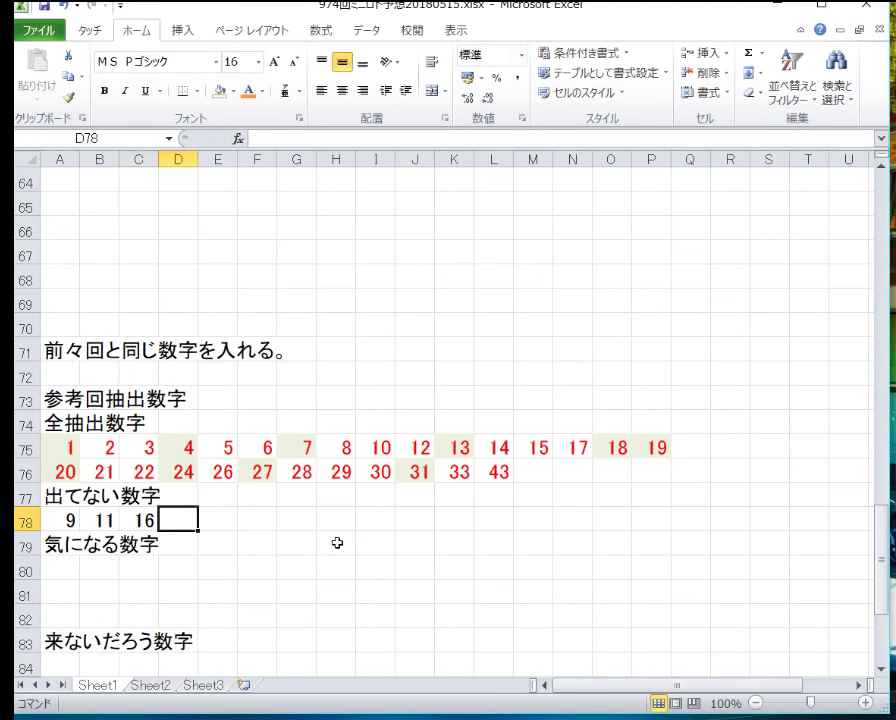
{"action": "type", "text": "23"}
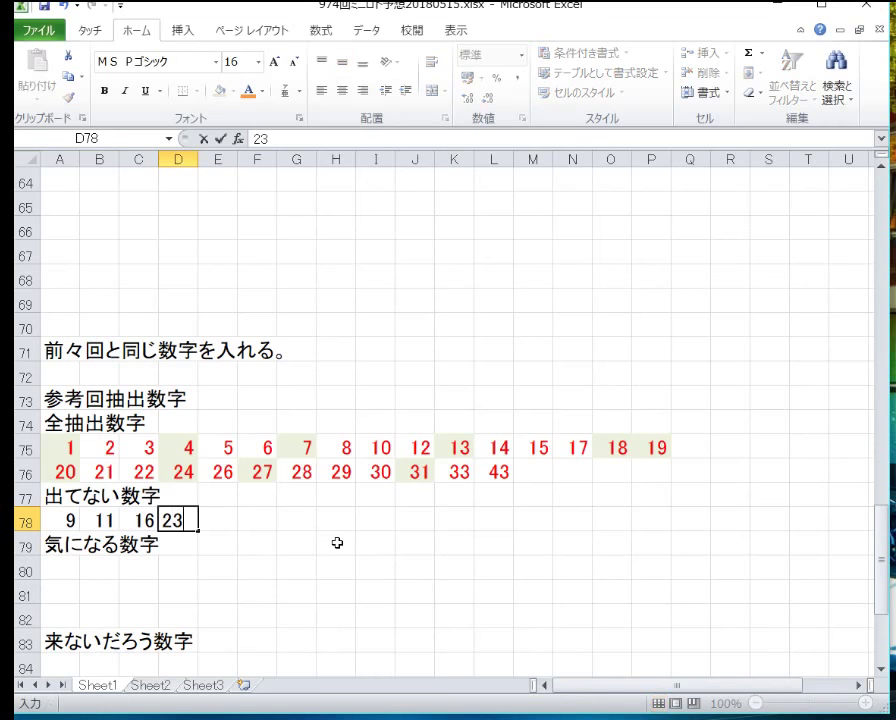
{"action": "key", "text": "Tab"}
{"action": "type", "text": "25"}
{"action": "key", "text": "Tab"}
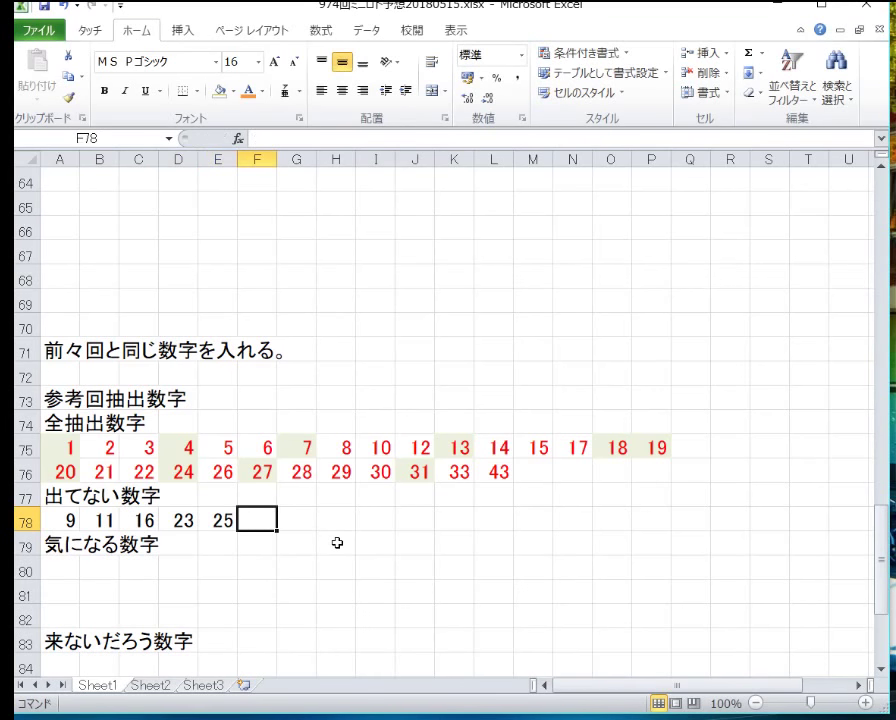
Delete 33 and 43 from K76:L76 in the 全抽出数字 list of the 参考回 section.
{"action": "key", "text": "Up"}
{"action": "key", "text": "Up"}
{"action": "key", "text": "Right"}
{"action": "key", "text": "Right"}
{"action": "key", "text": "Right"}
{"action": "key", "text": "Right"}
{"action": "key", "text": "Right"}
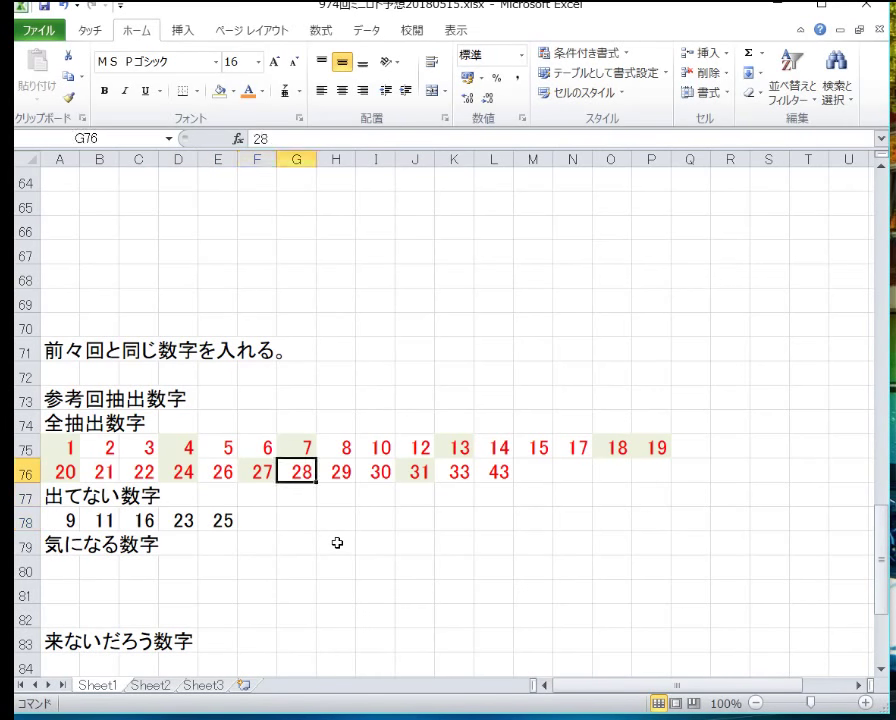
{"action": "key", "text": "BackSpace"}
{"action": "key", "text": "Return"}
{"action": "key", "text": "Up"}
{"action": "key", "text": "Right"}
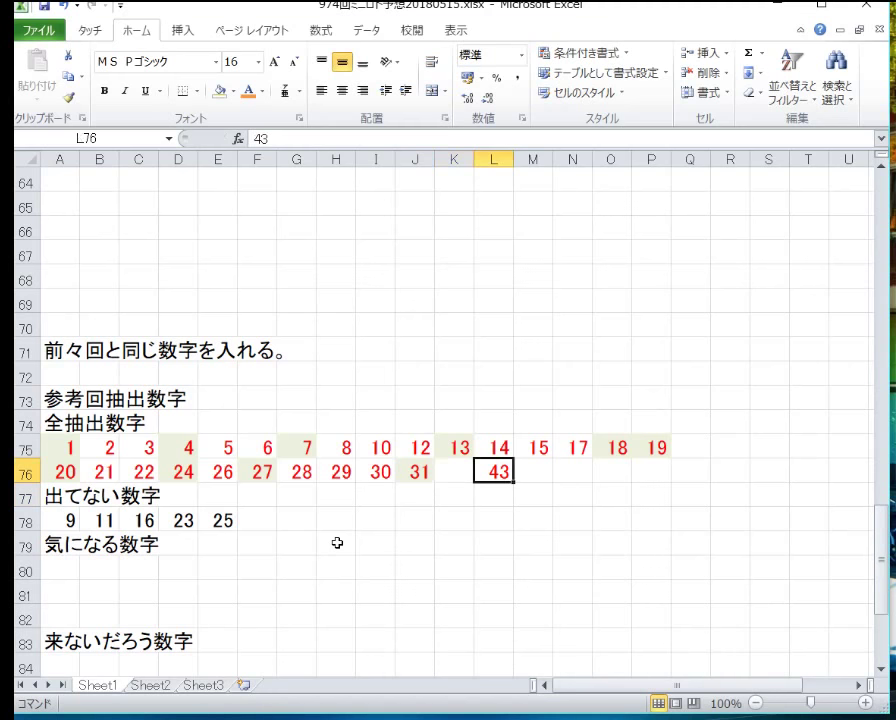
{"action": "key", "text": "BackSpace"}
{"action": "key", "text": "Return"}
Review the ミニロト過去6回 and 混合過去4回 sections higher up the sheet and return to the 参考回 section.
{"action": "key", "text": "Left"}
{"action": "key", "text": "Left"}
{"action": "key", "text": "Left"}
{"action": "key", "text": "Left"}
{"action": "key", "text": "Left"}
{"action": "key", "text": "Left"}
{"action": "key", "text": "Left"}
{"action": "key", "text": "Left"}
{"action": "key", "text": "Left"}
{"action": "key", "text": "Up"}
{"action": "key", "text": "Up"}
{"action": "key", "text": "Up"}
{"action": "key", "text": "Up"}
{"action": "key", "text": "Up"}
{"action": "key", "text": "Up"}
{"action": "key", "text": "Up"}
{"action": "key", "text": "Up"}
{"action": "key", "text": "Up"}
{"action": "key", "text": "Up"}
{"action": "key", "text": "Up"}
{"action": "key", "text": "Up"}
{"action": "key", "text": "Up"}
{"action": "key", "text": "Up"}
{"action": "key", "text": "Up"}
{"action": "key", "text": "Up"}
{"action": "key", "text": "Up"}
{"action": "key", "text": "Up"}
{"action": "key", "text": "Up"}
{"action": "key", "text": "Up"}
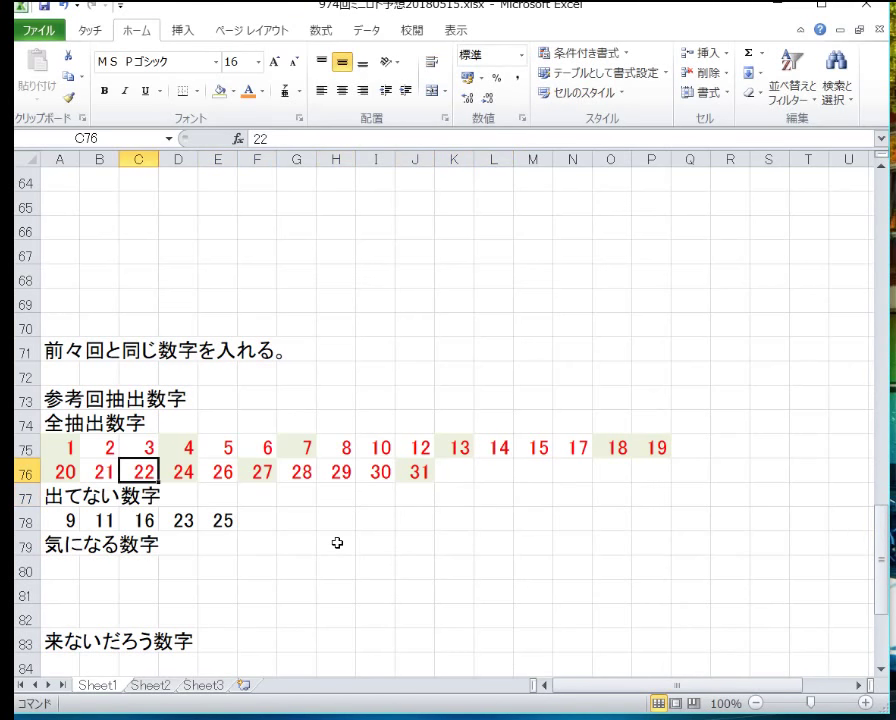
{"action": "key", "text": "Up"}
{"action": "key", "text": "Up"}
{"action": "key", "text": "Up"}
{"action": "key", "text": "Up"}
{"action": "key", "text": "Up"}
{"action": "key", "text": "Up"}
{"action": "key", "text": "Up"}
{"action": "key", "text": "Up"}
{"action": "key", "text": "Up"}
{"action": "key", "text": "Up"}
{"action": "key", "text": "Up"}
{"action": "key", "text": "Up"}
{"action": "key", "text": "Up"}
{"action": "key", "text": "Up"}
{"action": "key", "text": "Up"}
{"action": "key", "text": "Up"}
{"action": "key", "text": "Up"}
{"action": "key", "text": "Up"}
{"action": "key", "text": "Up"}
{"action": "key", "text": "Up"}
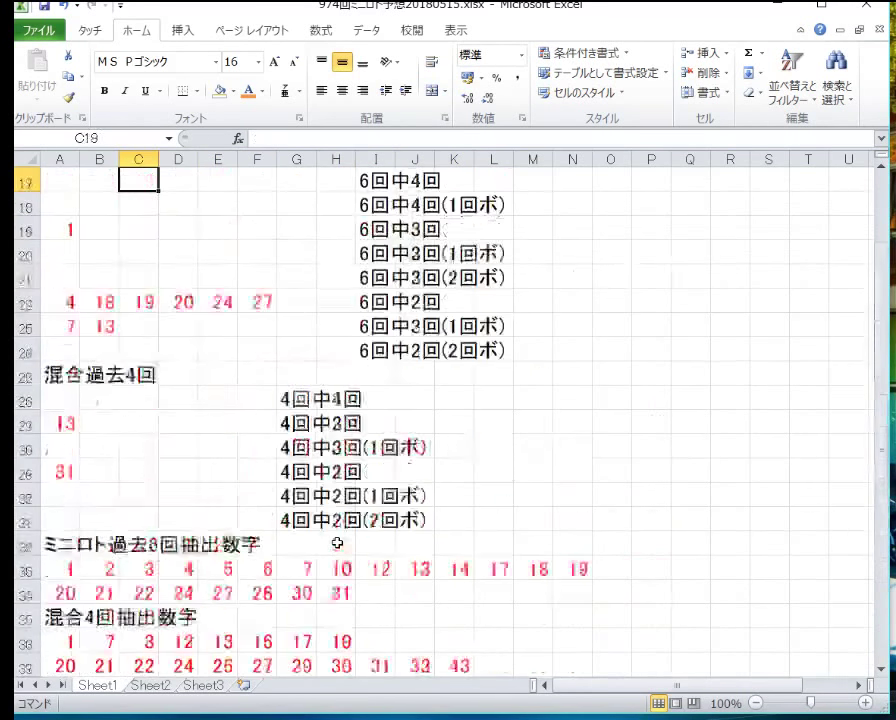
{"action": "key", "text": "Up"}
{"action": "key", "text": "Down"}
{"action": "key", "text": "Down"}
{"action": "key", "text": "Down"}
{"action": "key", "text": "Down"}
{"action": "key", "text": "Down"}
{"action": "key", "text": "Down"}
{"action": "key", "text": "Down"}
{"action": "key", "text": "Down"}
{"action": "key", "text": "Down"}
{"action": "key", "text": "Down"}
{"action": "key", "text": "Down"}
{"action": "key", "text": "Down"}
{"action": "key", "text": "Down"}
{"action": "key", "text": "Down"}
{"action": "key", "text": "Down"}
{"action": "key", "text": "Down"}
{"action": "key", "text": "Down"}
{"action": "key", "text": "Down"}
{"action": "key", "text": "Down"}
{"action": "key", "text": "Down"}
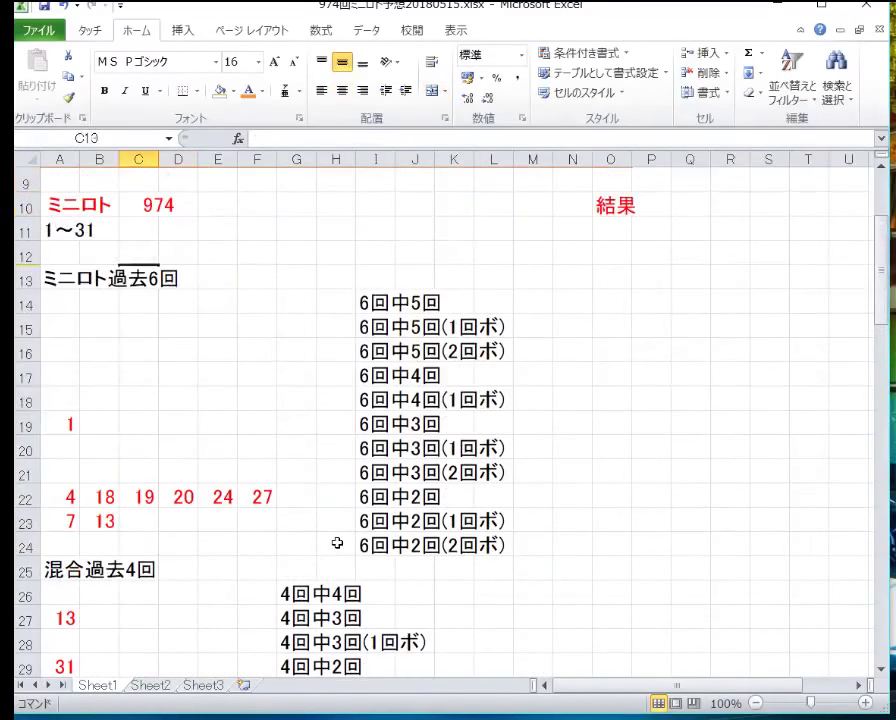
{"action": "key", "text": "Down"}
{"action": "key", "text": "Down"}
{"action": "key", "text": "Down"}
{"action": "key", "text": "Down"}
{"action": "key", "text": "Down"}
{"action": "key", "text": "Down"}
{"action": "key", "text": "Down"}
{"action": "key", "text": "Down"}
{"action": "key", "text": "Down"}
{"action": "key", "text": "Down"}
{"action": "key", "text": "Down"}
{"action": "key", "text": "Down"}
{"action": "key", "text": "Down"}
{"action": "key", "text": "Down"}
{"action": "key", "text": "Down"}
{"action": "key", "text": "Down"}
{"action": "key", "text": "Down"}
{"action": "key", "text": "Down"}
{"action": "key", "text": "Down"}
{"action": "key", "text": "Down"}
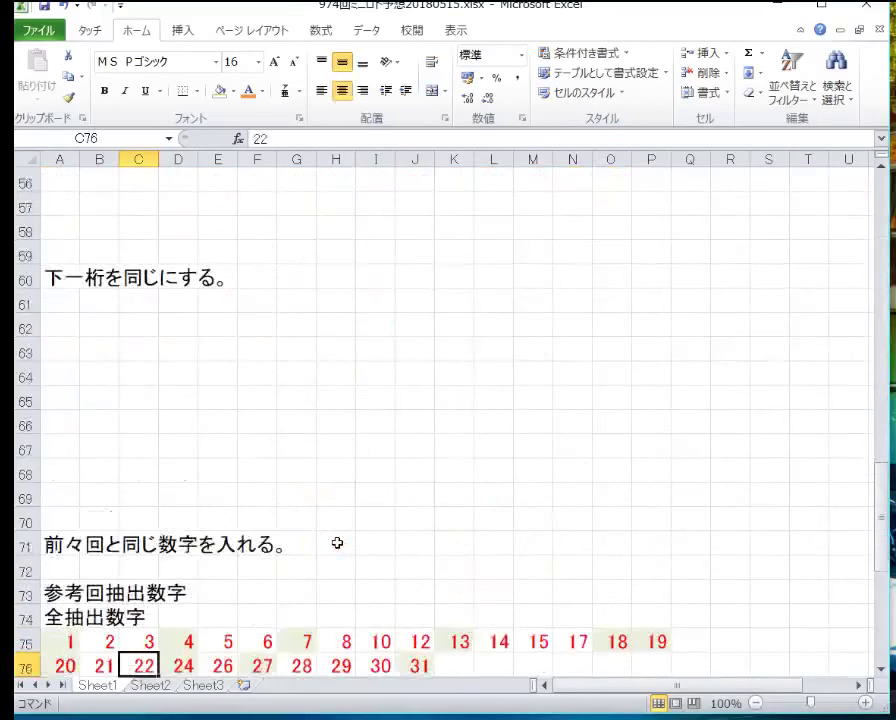
{"action": "key", "text": "Down"}
{"action": "key", "text": "Down"}
{"action": "key", "text": "Down"}
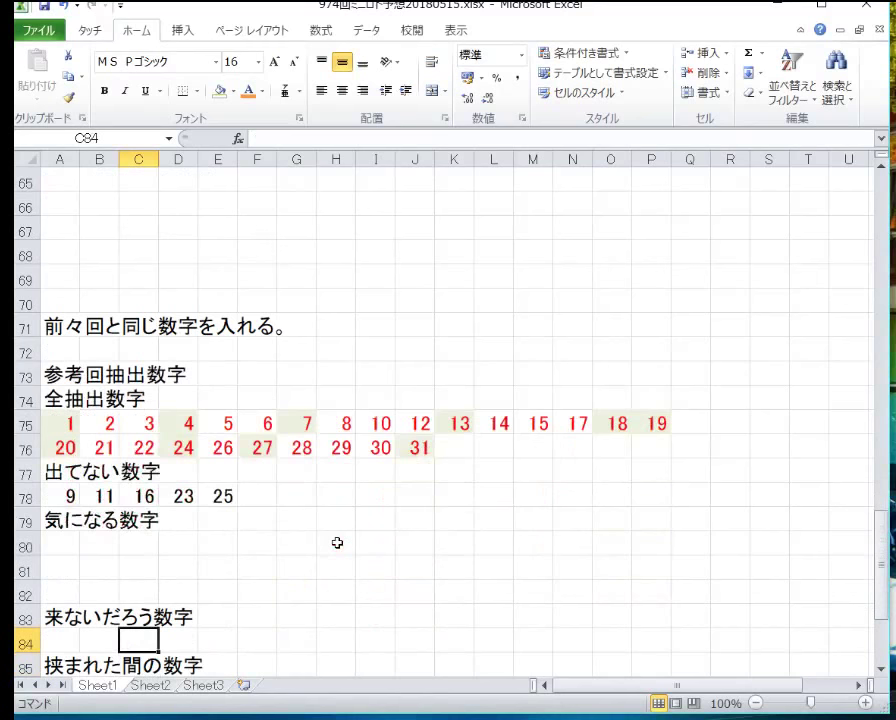
Enter 11 in A80 under the 気になる数字 heading.
{"action": "key", "text": "Up"}
{"action": "key", "text": "Up"}
{"action": "key", "text": "Up"}
{"action": "key", "text": "Up"}
{"action": "key", "text": "Left"}
{"action": "key", "text": "Left"}
{"action": "type", "text": "11"}
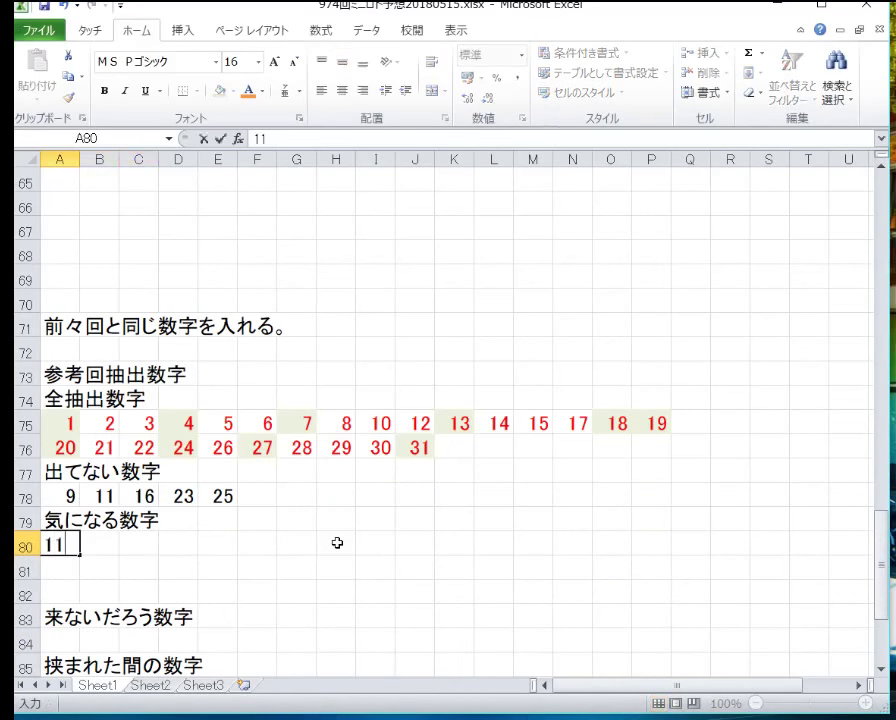
{"action": "key", "text": "Return"}
Enter 26 in A86 under the 挟まれた間の数字 heading.
{"action": "key", "text": "Down"}
{"action": "key", "text": "Down"}
{"action": "key", "text": "Down"}
{"action": "key", "text": "Down"}
{"action": "key", "text": "Down"}
{"action": "key", "text": "Down"}
{"action": "key", "text": "Down"}
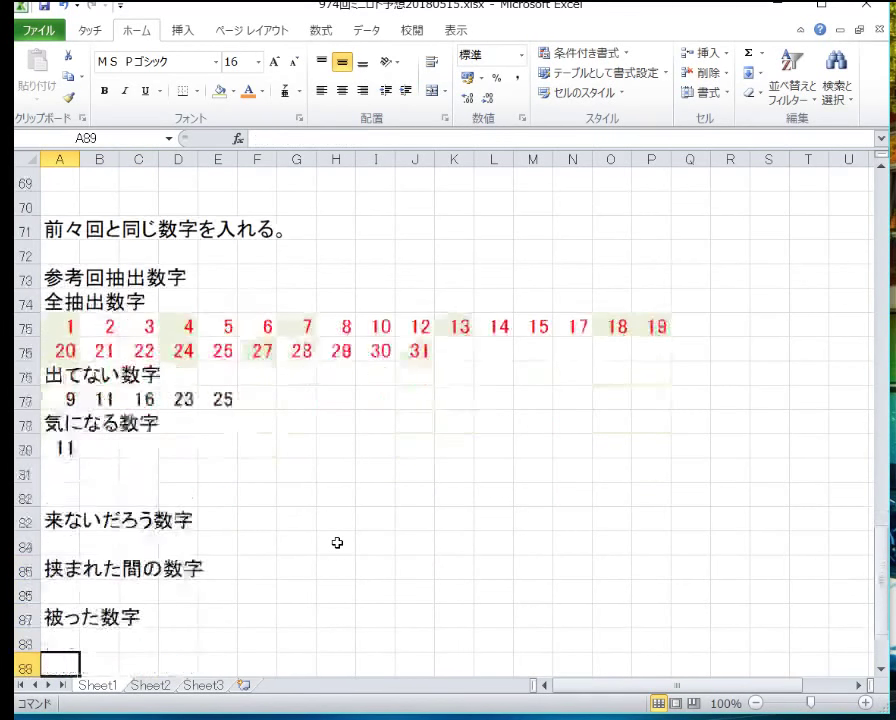
{"action": "key", "text": "Up"}
{"action": "key", "text": "Up"}
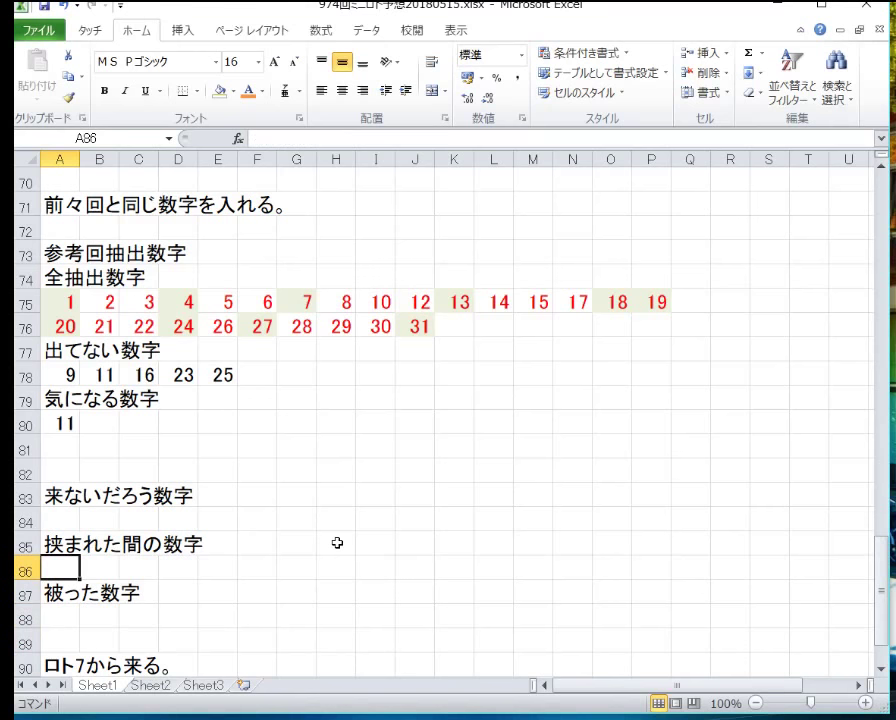
{"action": "type", "text": "26"}
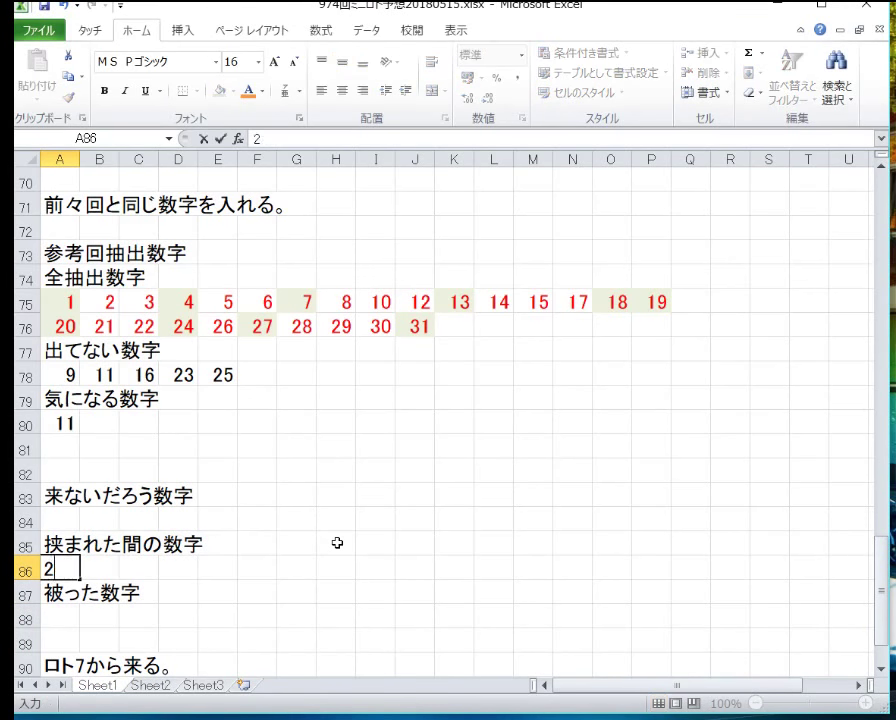
{"action": "key", "text": "Return"}
Enter 13 in A88 under the 被った数字 heading.
{"action": "key", "text": "Down"}
{"action": "key", "text": "Down"}
{"action": "key", "text": "Down"}
{"action": "key", "text": "Up"}
{"action": "key", "text": "Up"}
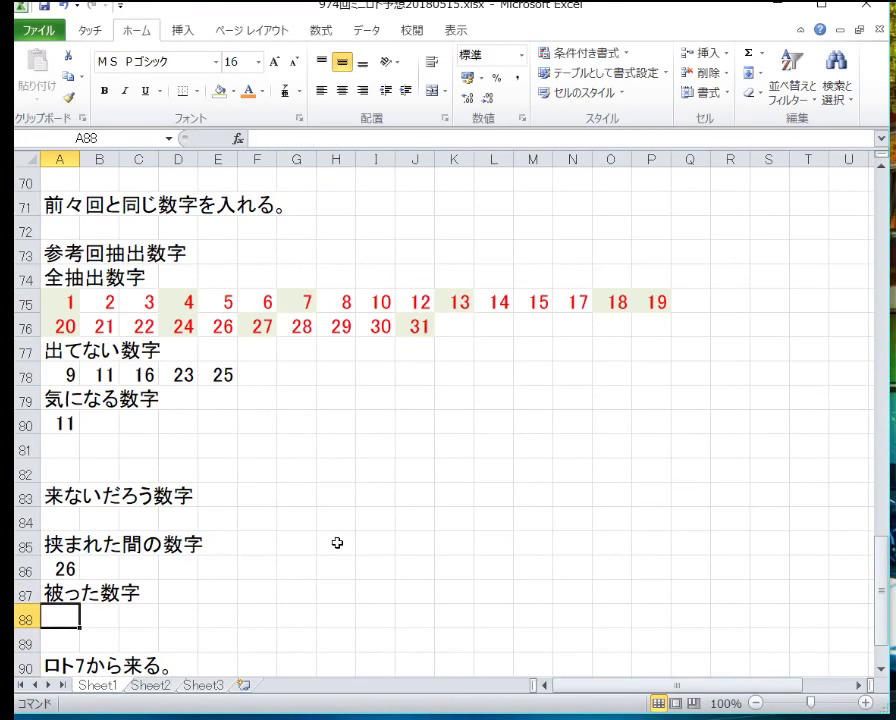
{"action": "type", "text": "1"}
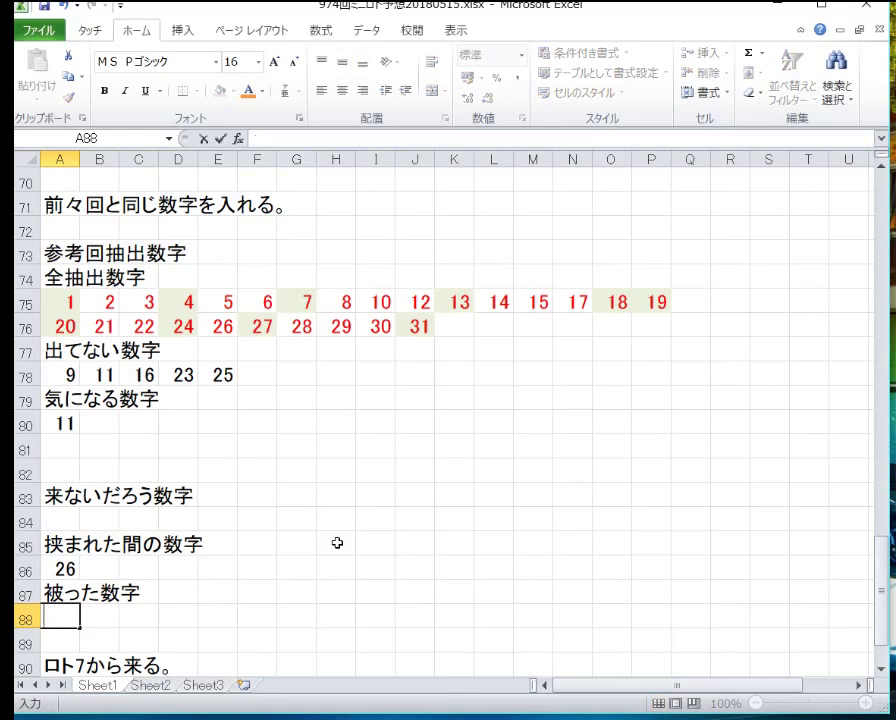
{"action": "type", "text": "3"}
{"action": "key", "text": "Return"}
{"action": "key", "text": "Return"}
{"action": "key", "text": "Return"}
{"action": "type", "text": "一個ずらしてみる。"}
{"action": "key", "text": "Return"}
{"action": "type", "text": "ミニロトは、ロト7。"}
{"action": "key", "text": "Return"}
{"action": "type", "text": "参考回"}
{"action": "key", "text": "Return"}
{"action": "key", "text": "Return"}
{"action": "key", "text": "Return"}
{"action": "key", "text": "Return"}
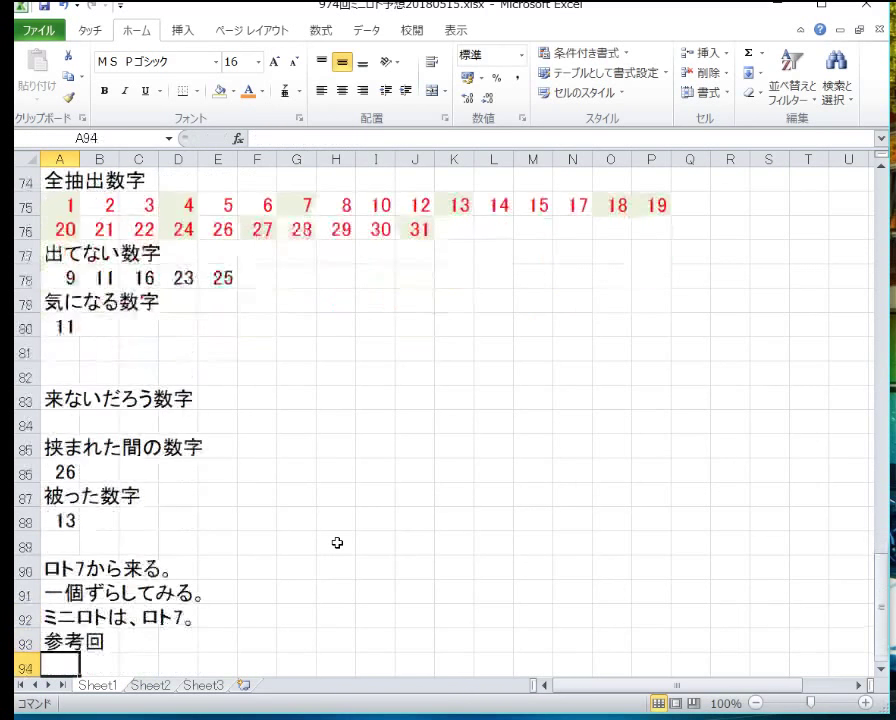
{"action": "key", "text": "Return"}
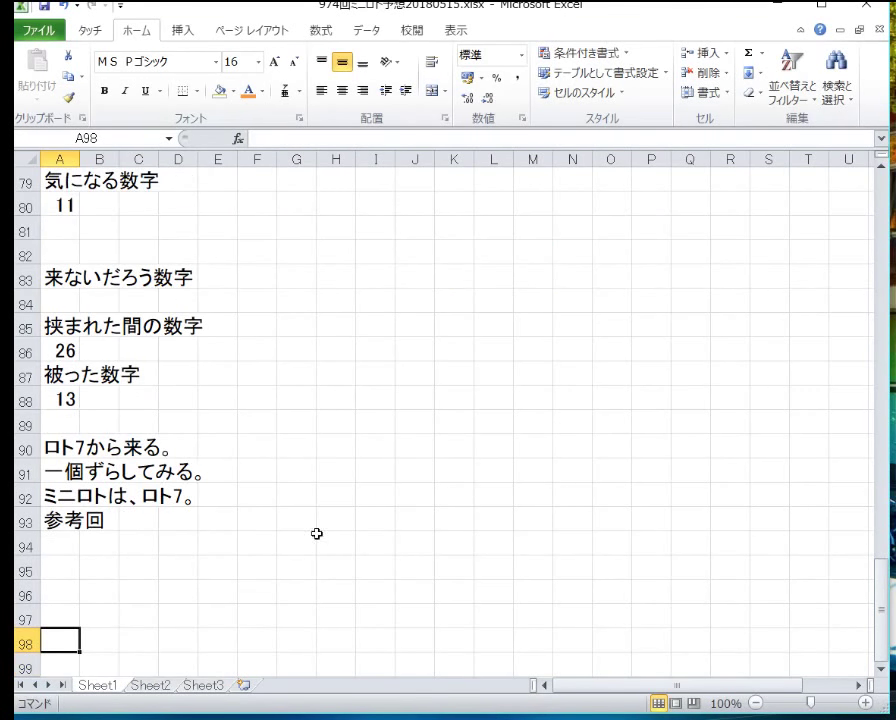
Copy rows 5 to 8 with the ミニロト 972 and 973, ロト7 264 and ロト6 1277 draws to row 94 under the 参考回 heading.
{"action": "scroll", "coordinate": [350, 334], "scroll_direction": "up", "scroll_amount": 20}
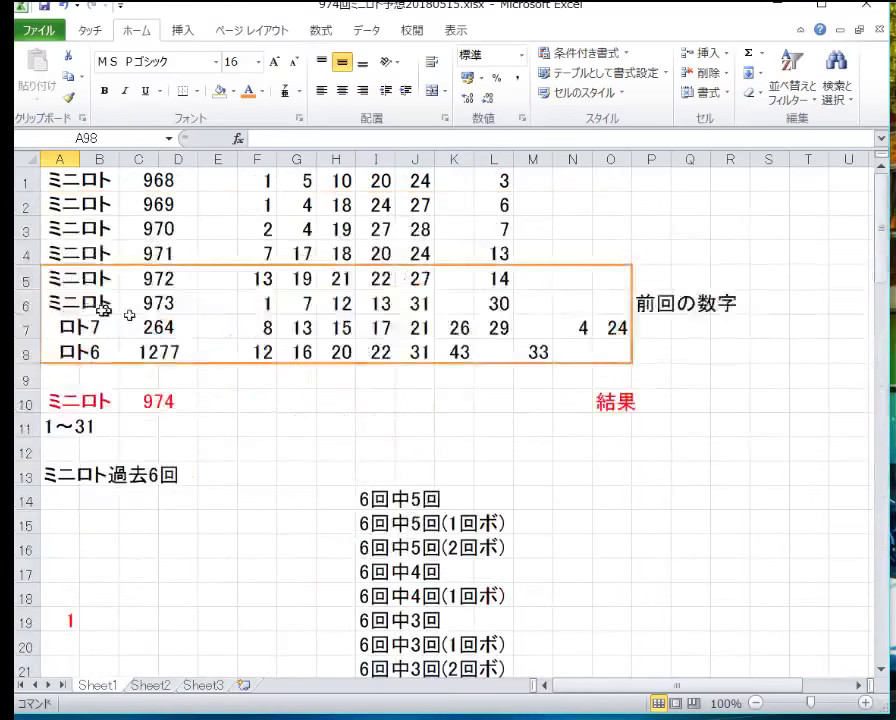
{"action": "left_click_drag", "start_coordinate": [20, 280], "coordinate": [20, 352]}
{"action": "right_click", "coordinate": [127, 345]}
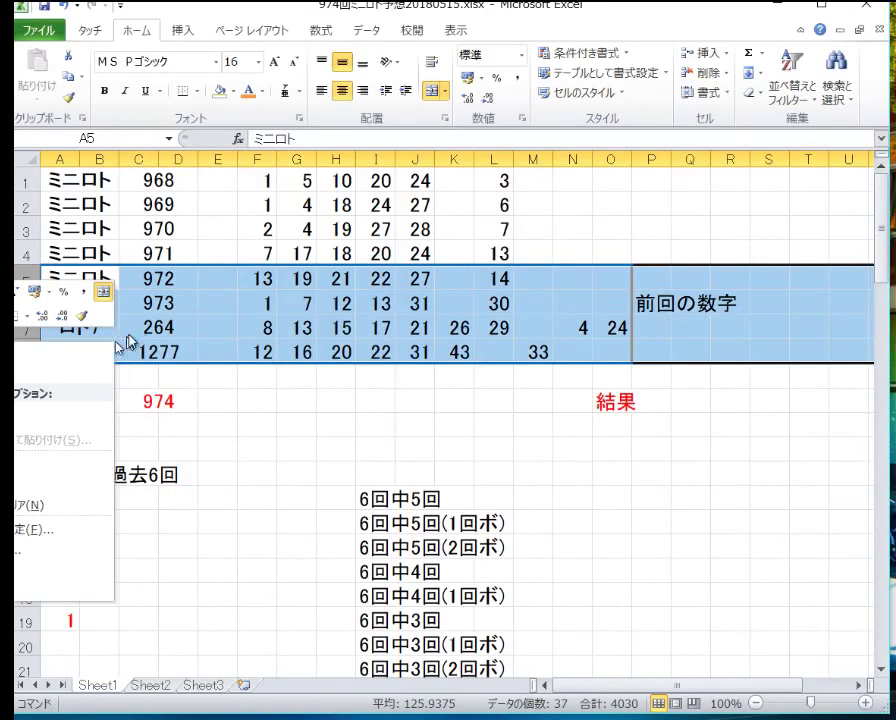
{"action": "left_click", "coordinate": [36, 376]}
{"action": "scroll", "coordinate": [160, 405], "scroll_direction": "down", "scroll_amount": 8}
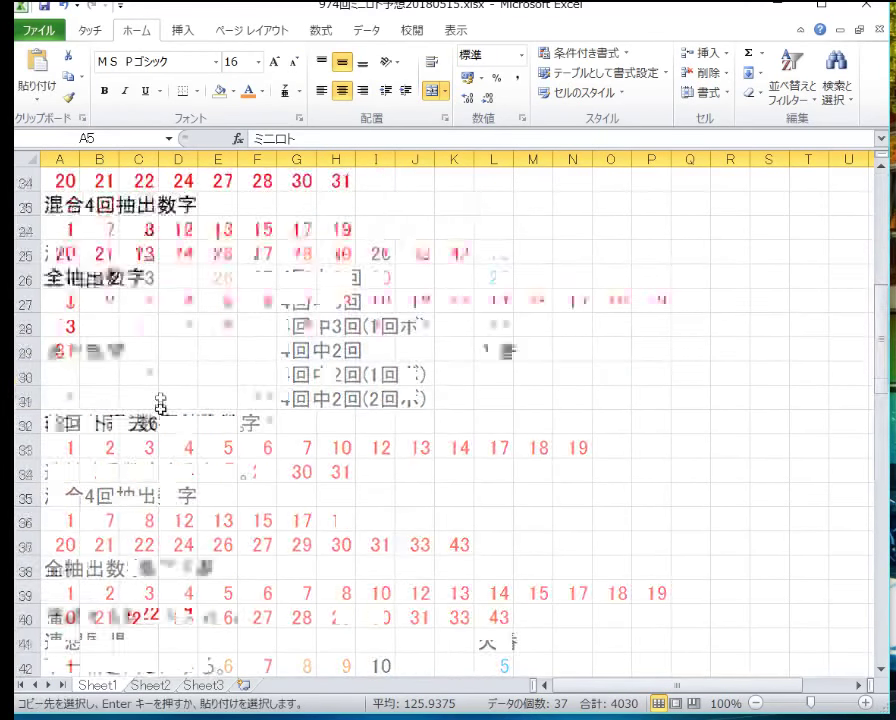
{"action": "scroll", "coordinate": [150, 385], "scroll_direction": "down", "scroll_amount": 20}
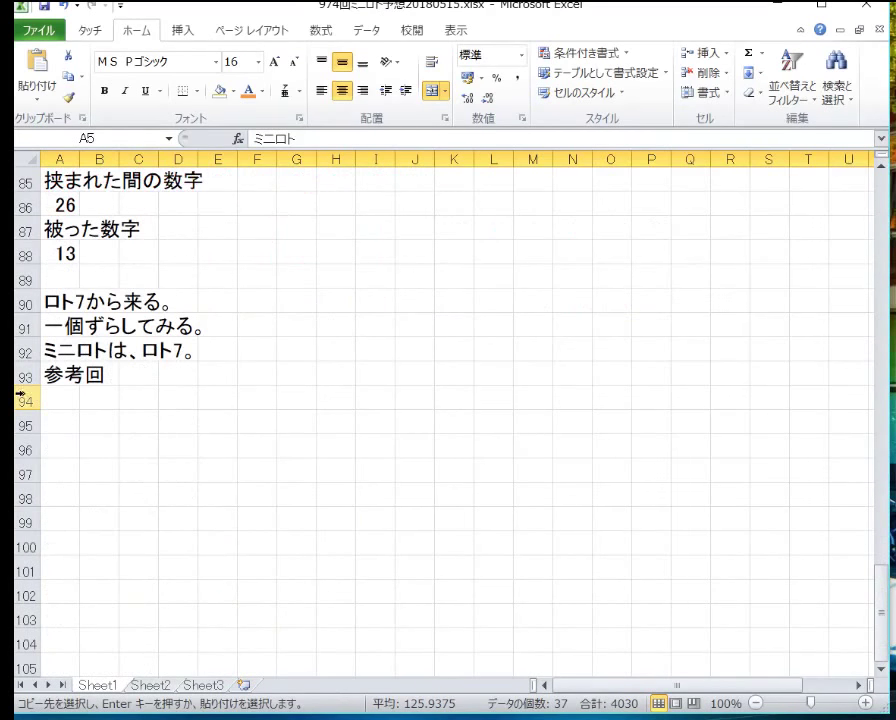
{"action": "left_click", "coordinate": [24, 398]}
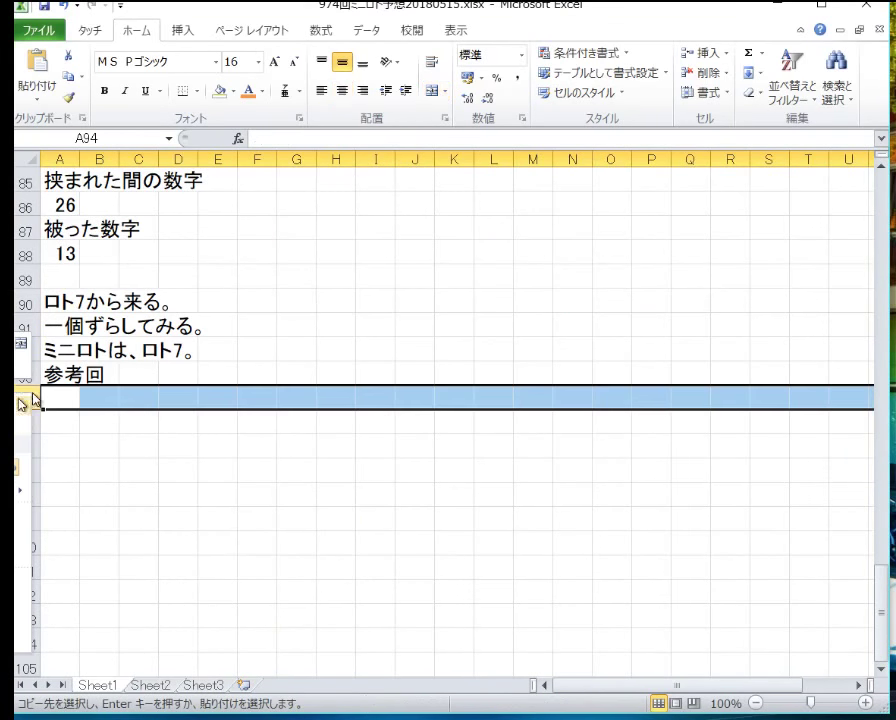
{"action": "key", "text": "ctrl+v"}
{"action": "left_click", "coordinate": [273, 437]}
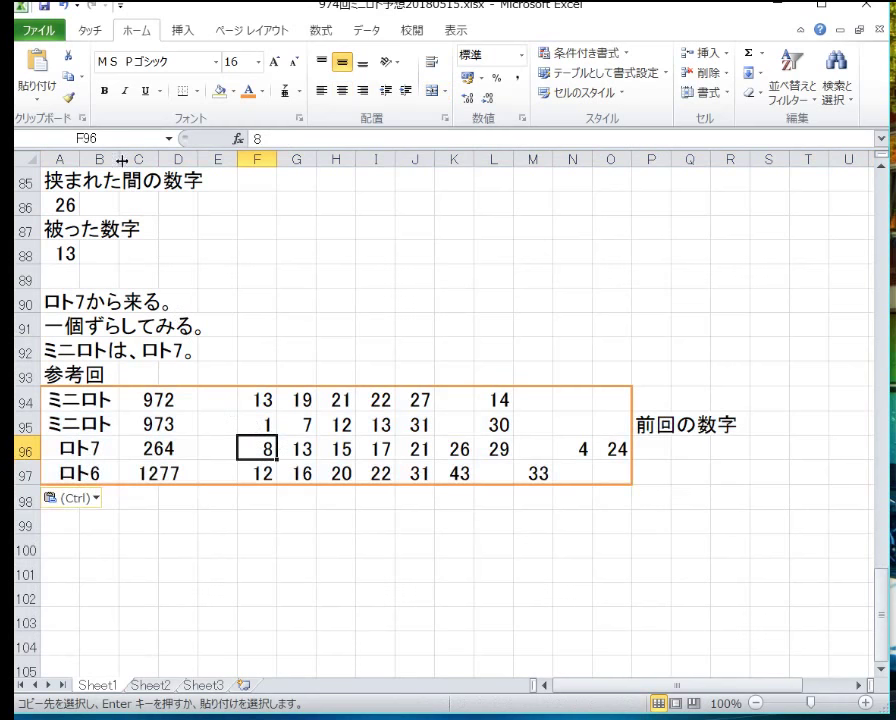
{"action": "key", "text": "Escape"}
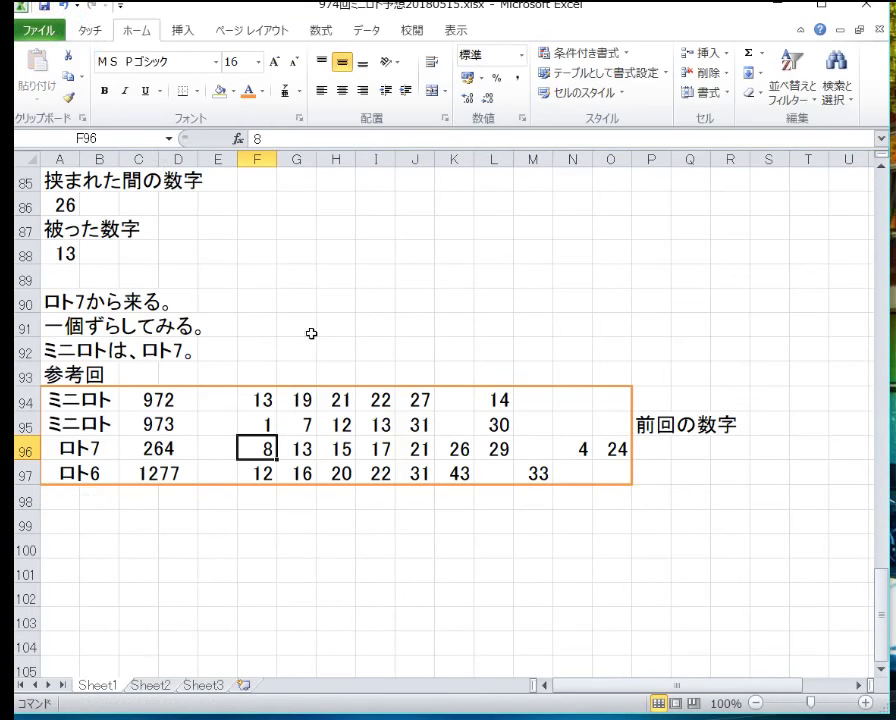
{"action": "left_click", "coordinate": [303, 424]}
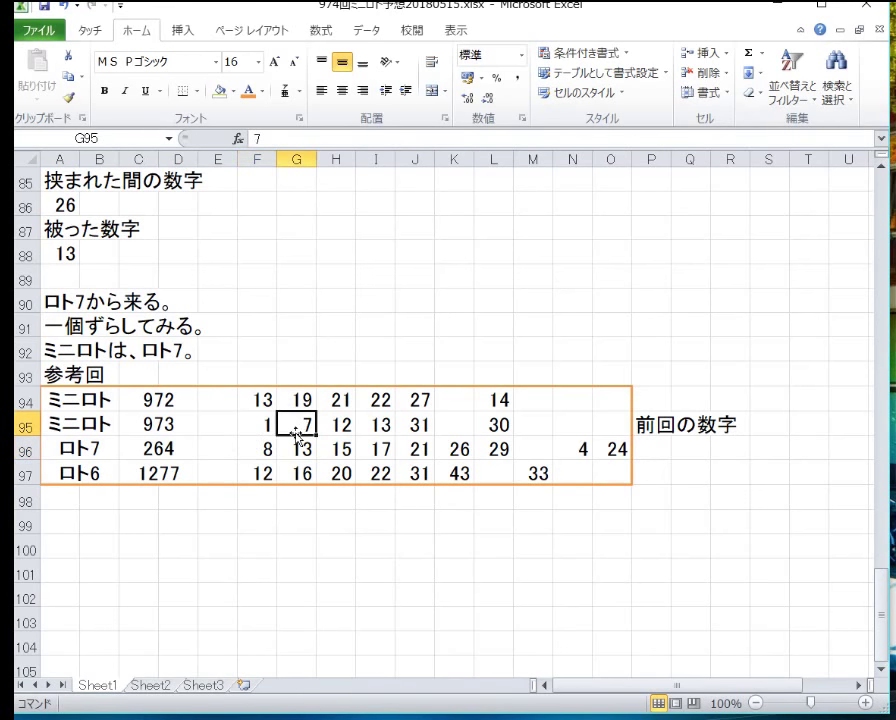